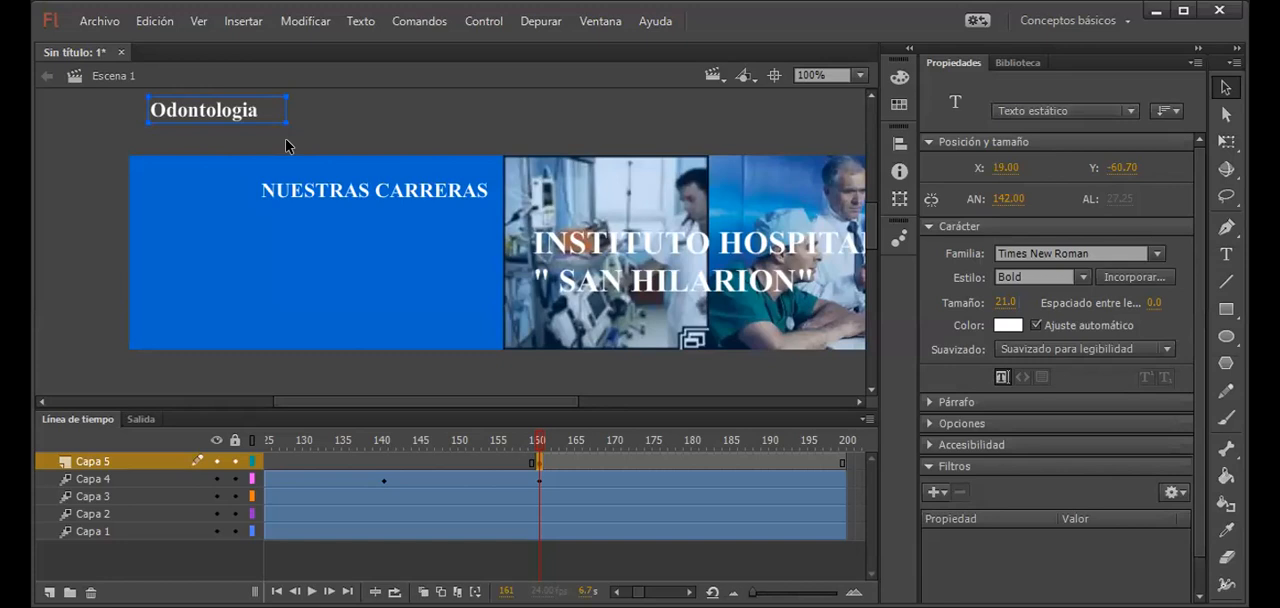
Step: Convert the Odontologia text into a movie clip symbol named texto3
key(F8)
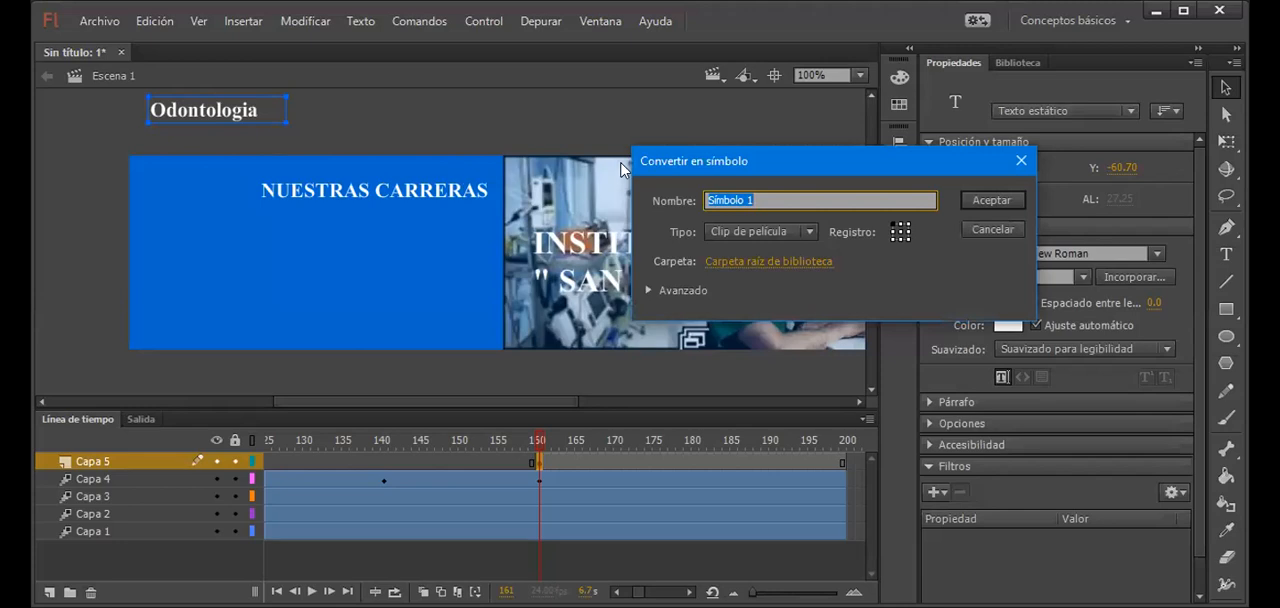
drag(680, 165, 287, 179)
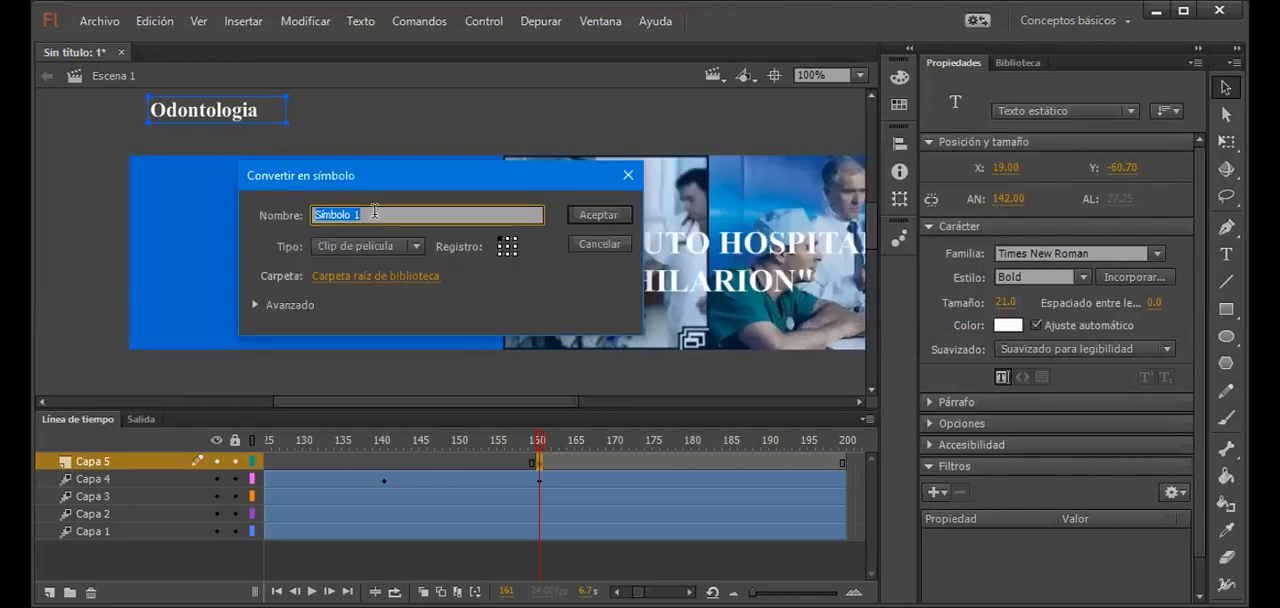
text(texto2)
key(Return)
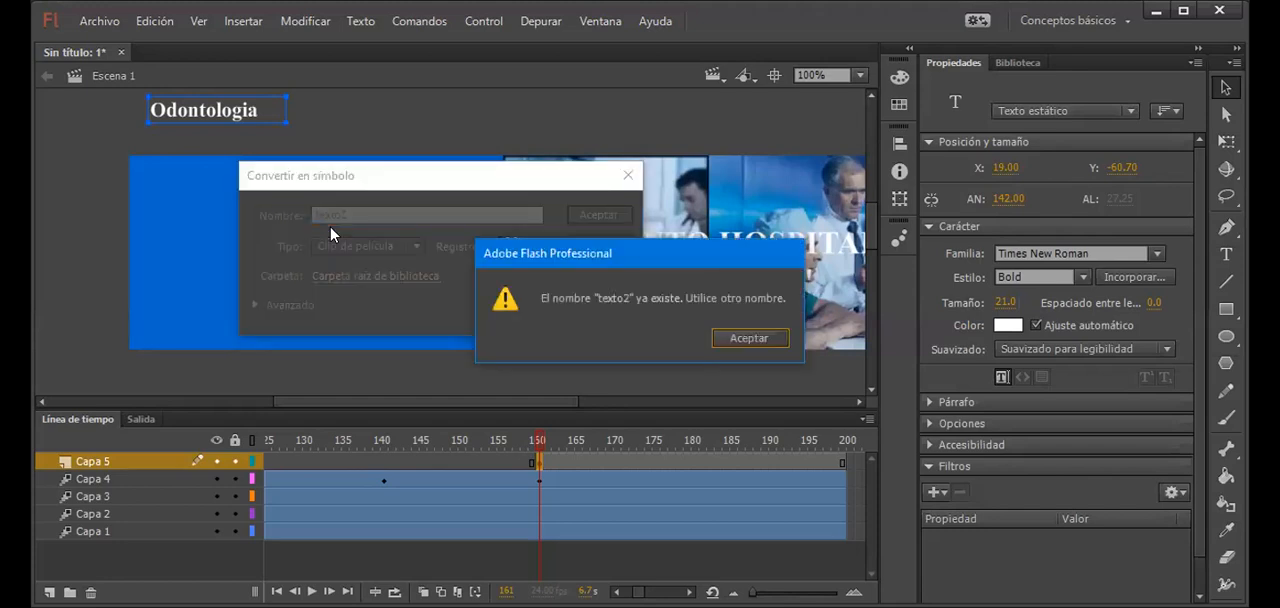
click(722, 340)
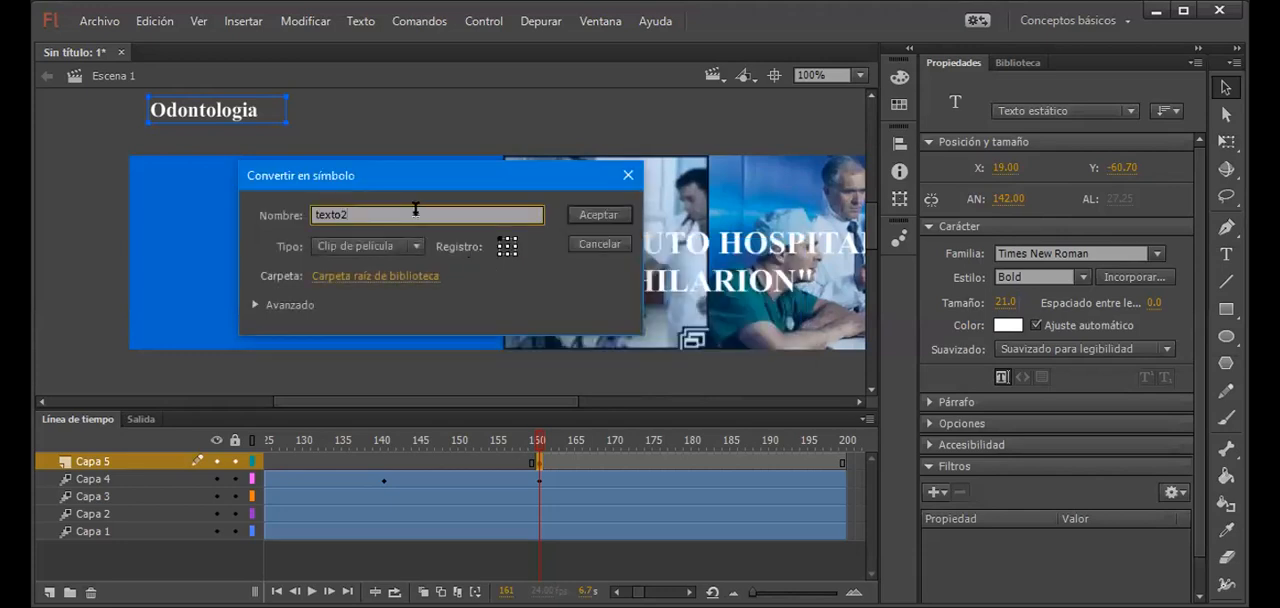
key(BackSpace)
text(3)
click(597, 215)
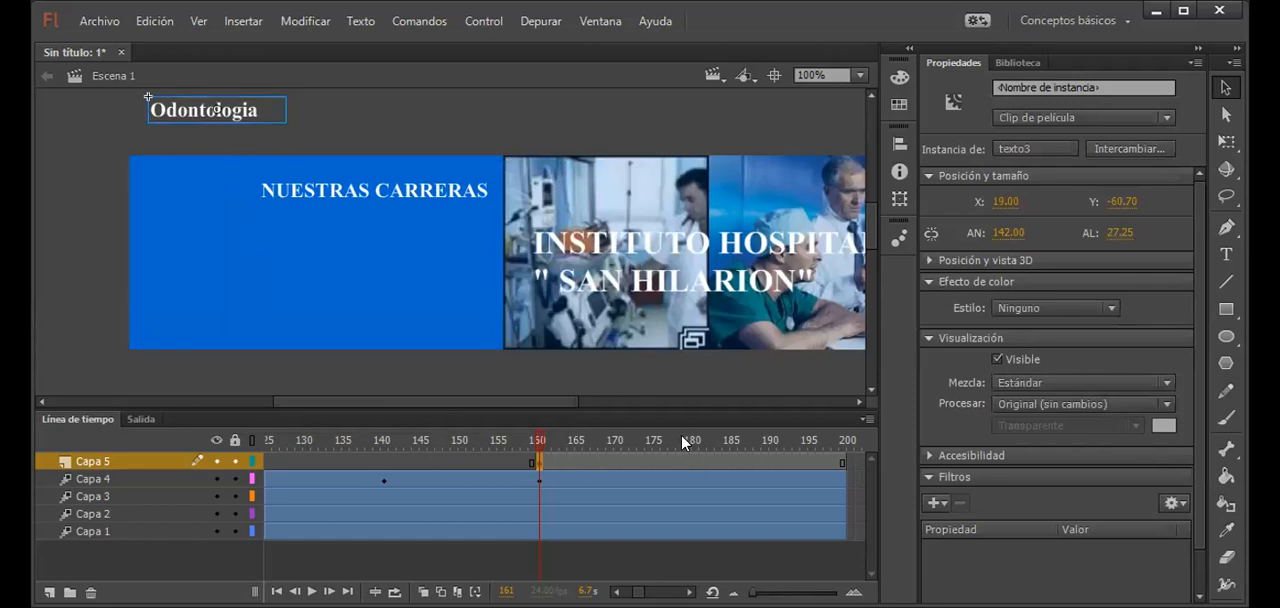
Step: Create a motion tween on Capa 5 and, at frame 181, move Odontologia straight down into the banner to about Y 56
right_click(672, 461)
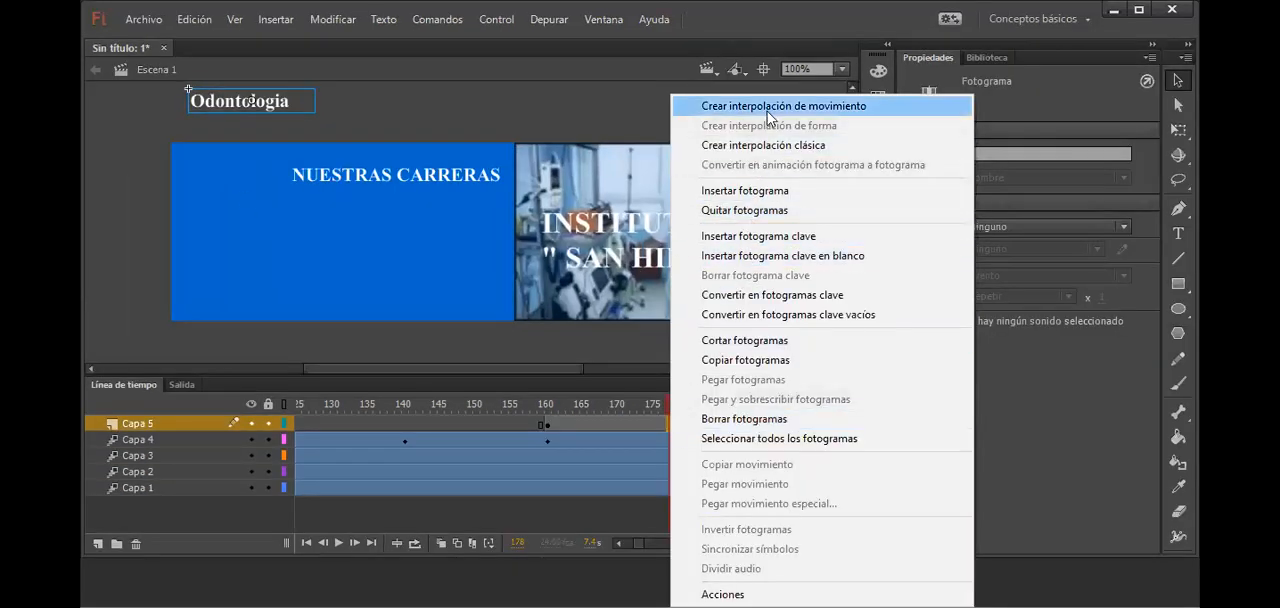
click(760, 106)
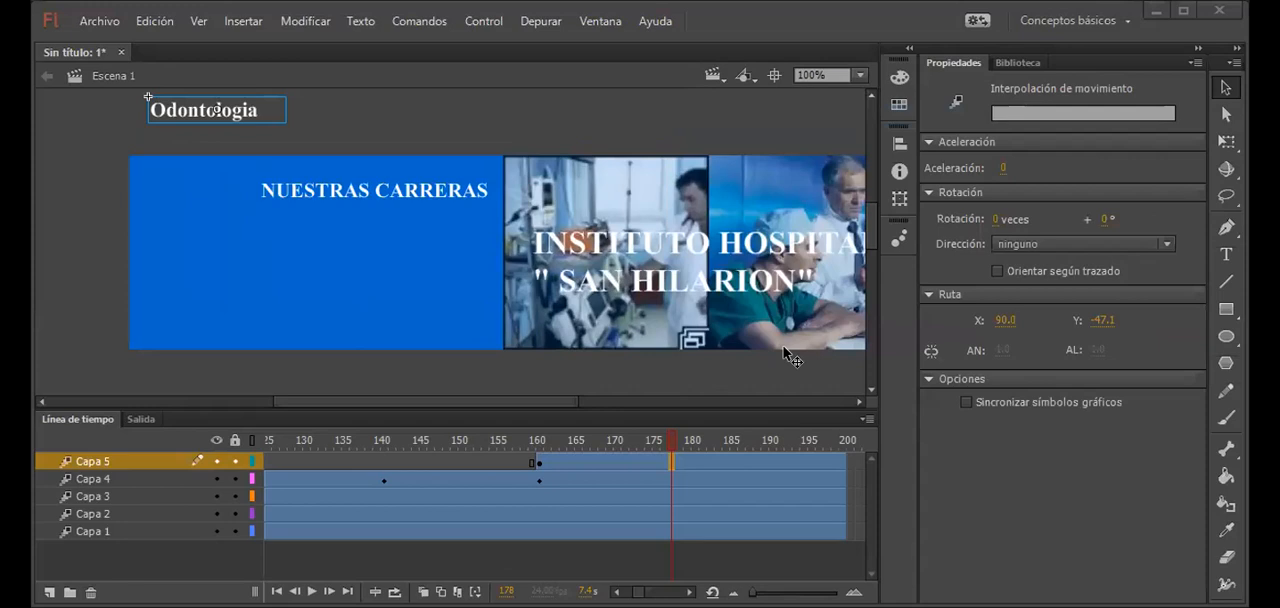
click(693, 468)
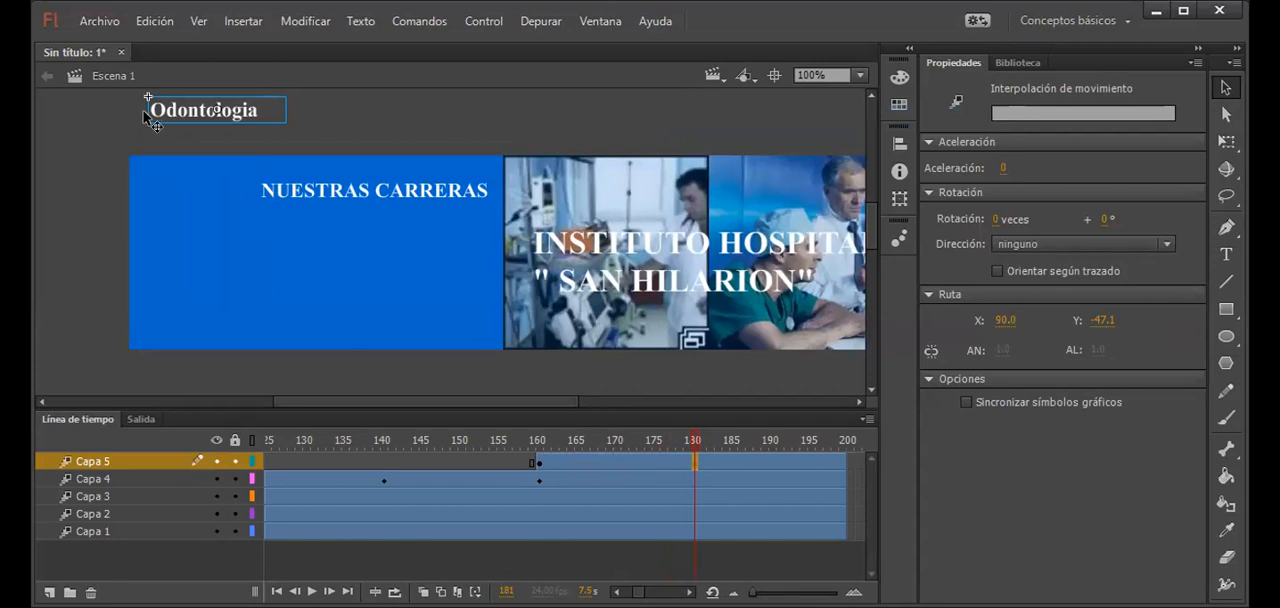
drag(189, 126, 195, 233)
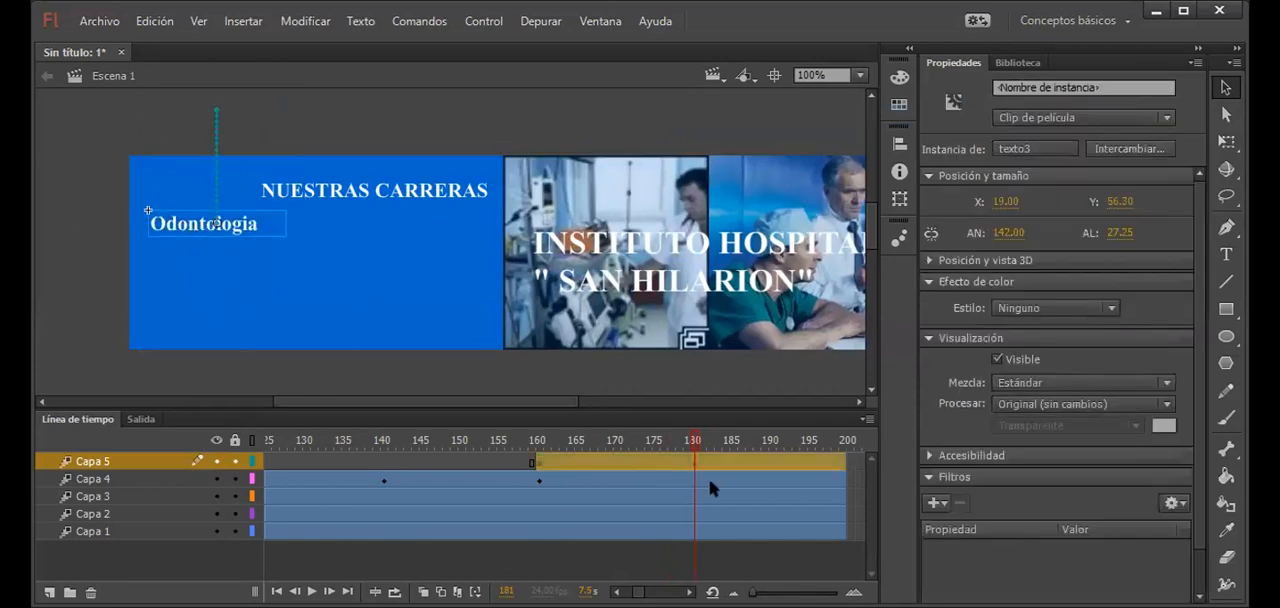
Step: At frame 200 of Capa 5, move Odontologia horizontally to about X 255, under the end of NUESTRAS CARRERAS
click(689, 592)
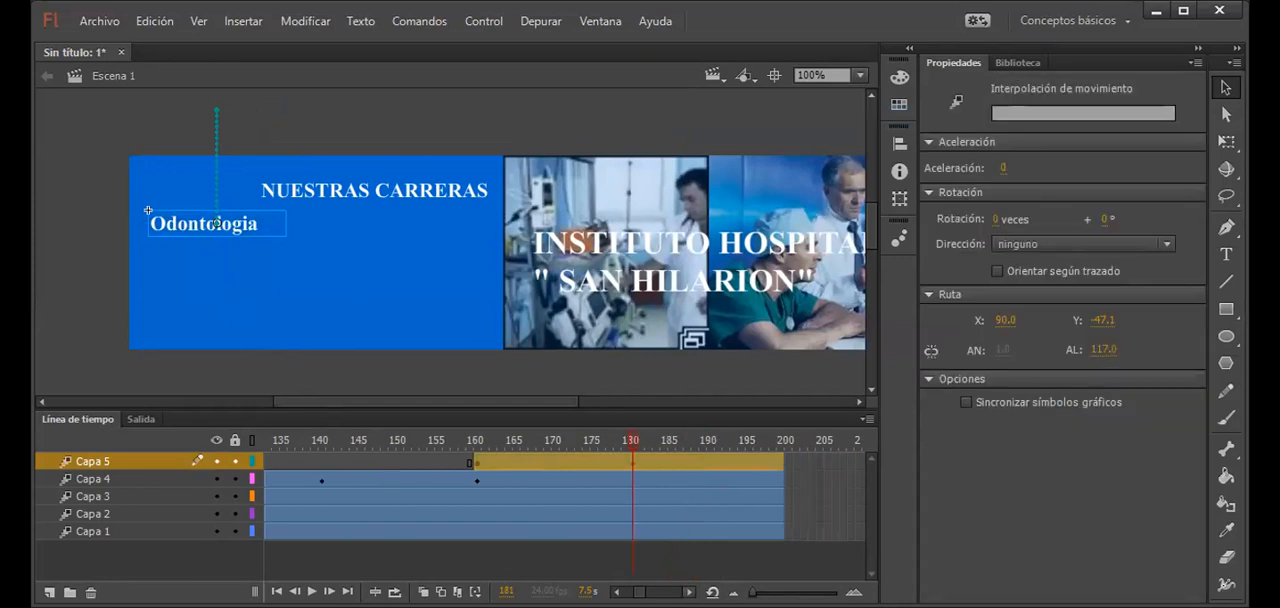
click(689, 592)
click(718, 463)
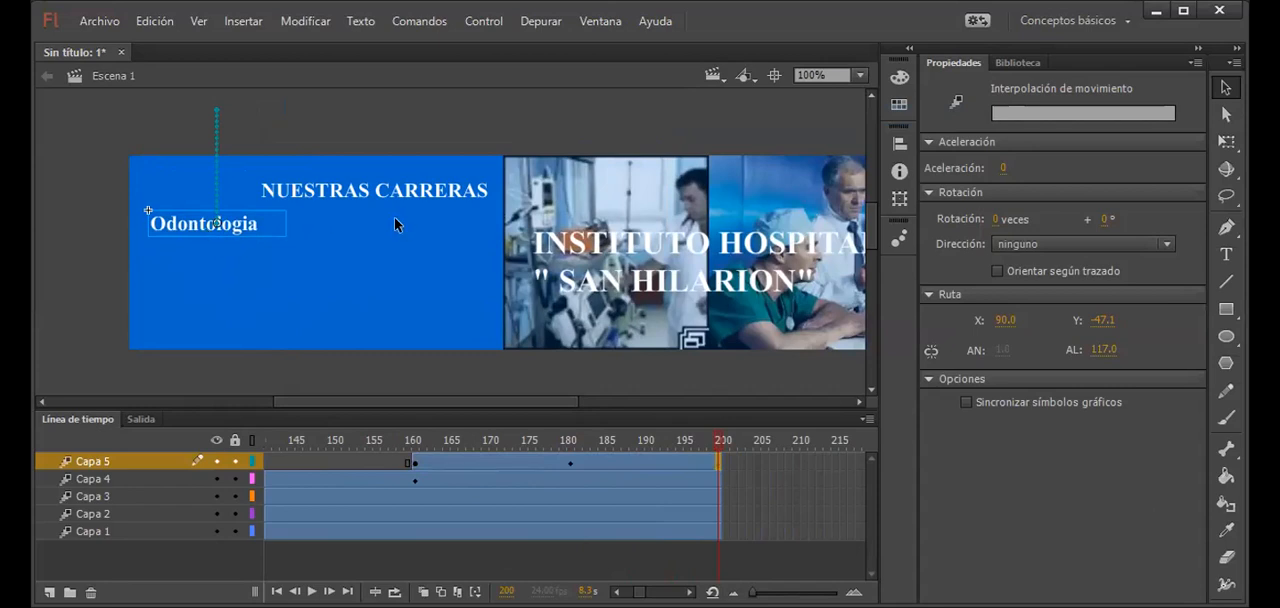
drag(249, 224, 473, 228)
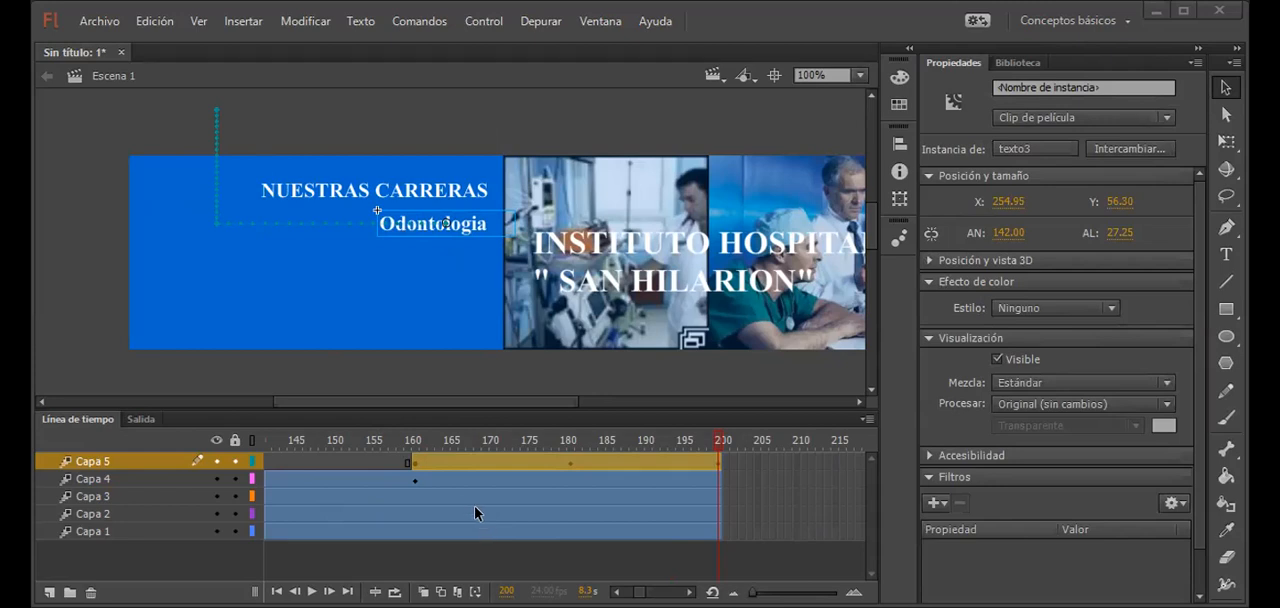
Step: Test the movie to preview the Odontologia animation and close the preview
click(403, 461)
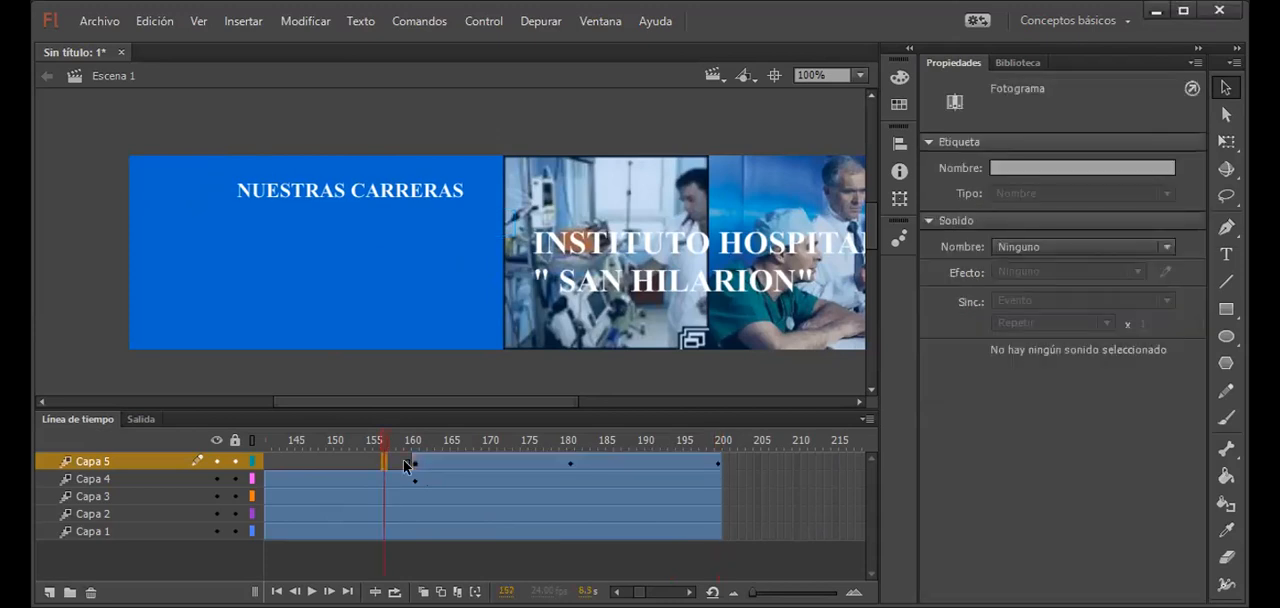
key(ctrl+Return)
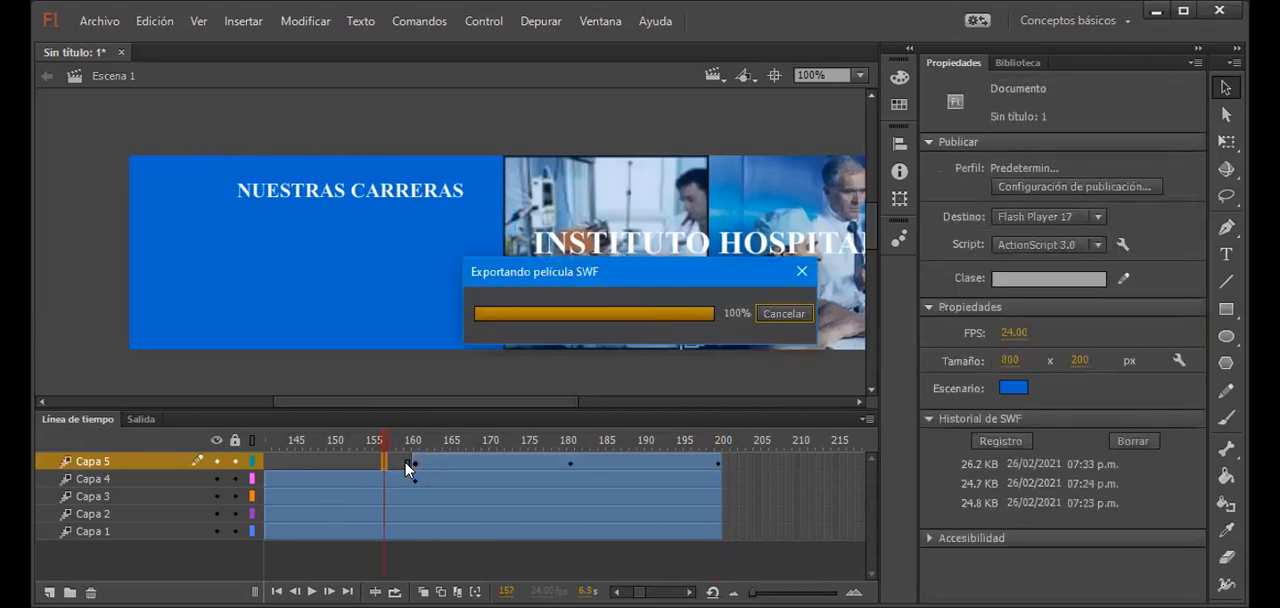
drag(523, 196, 356, 162)
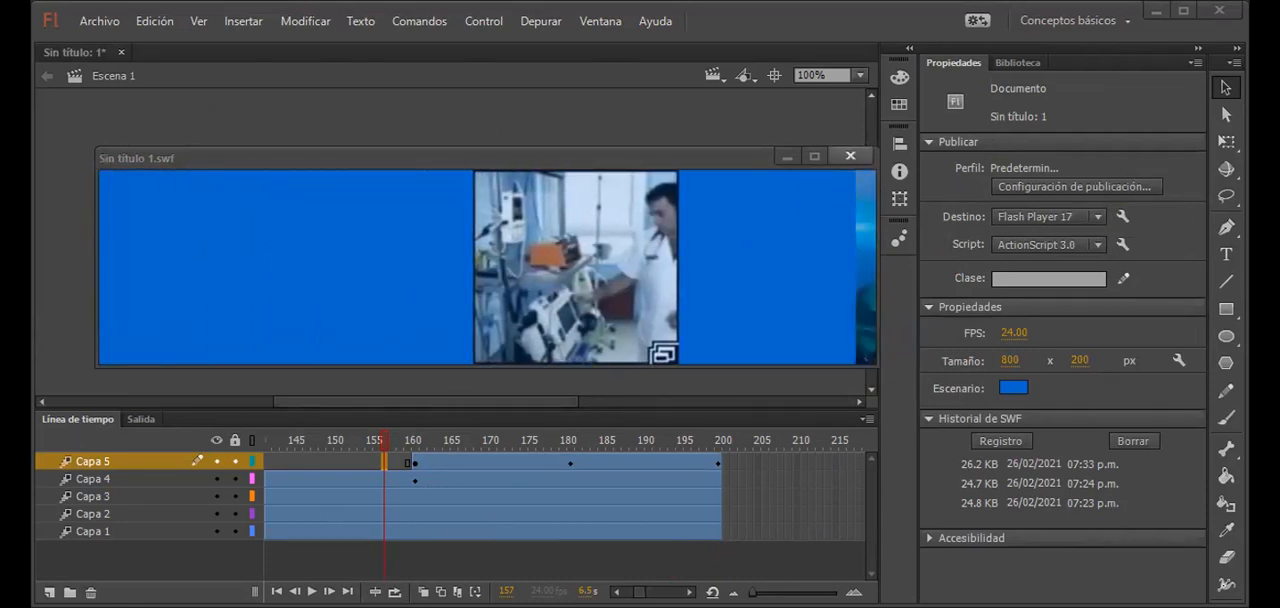
click(848, 157)
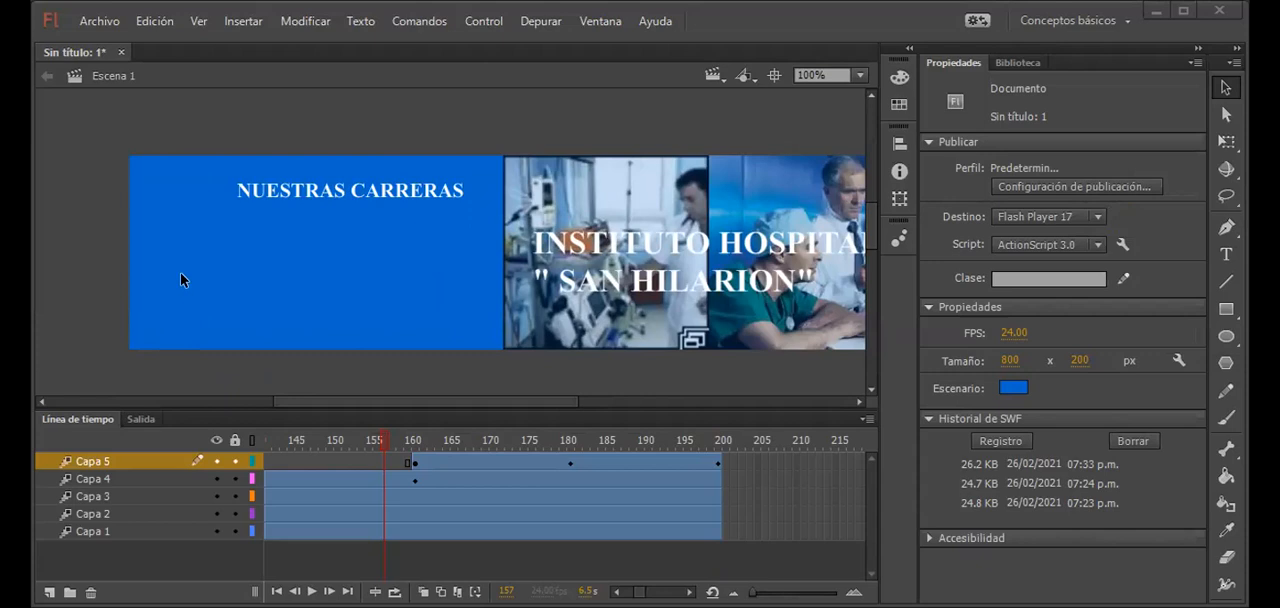
Step: Add a new layer above Capa 5 and select its frame 200
drag(381, 432, 719, 466)
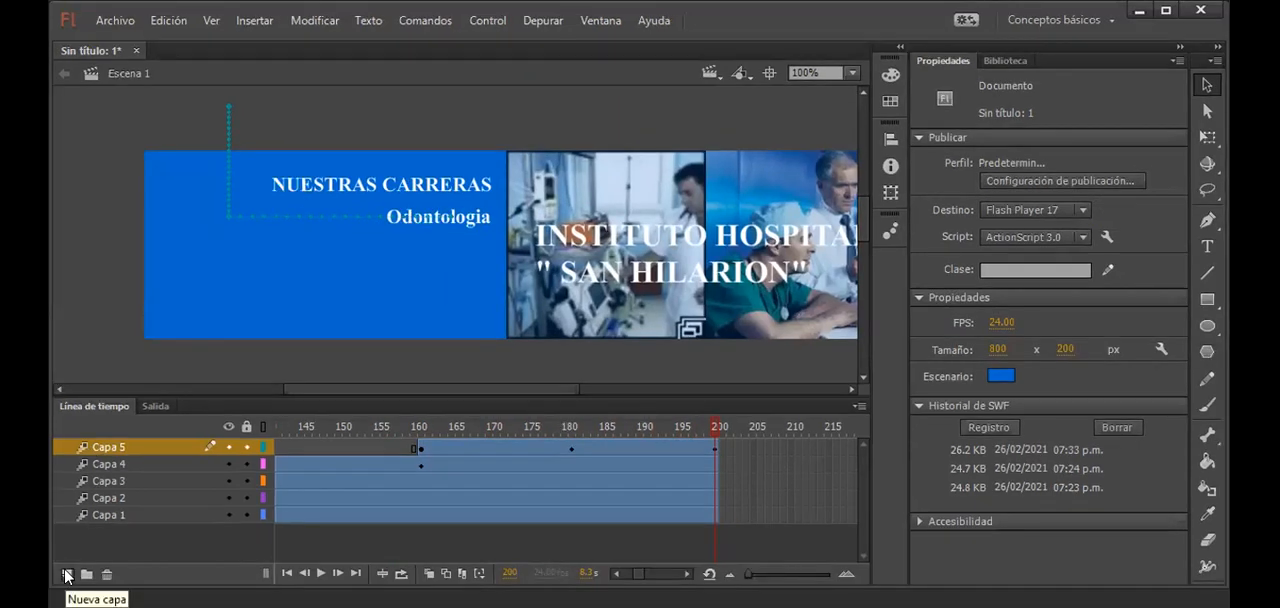
click(67, 576)
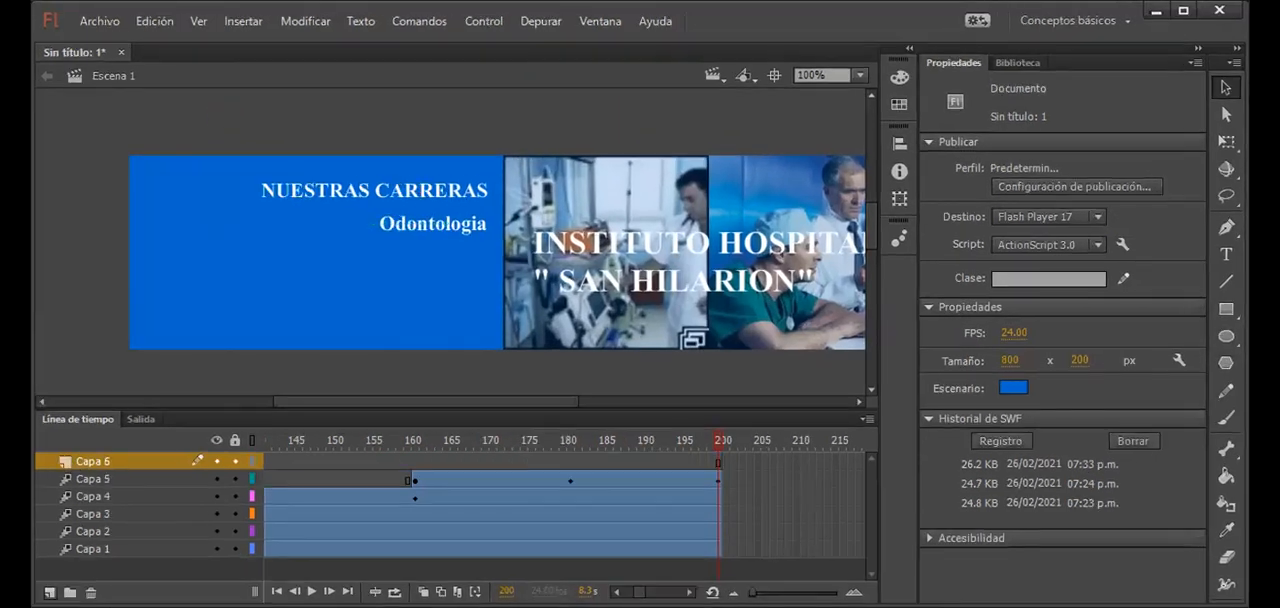
double_click(106, 430)
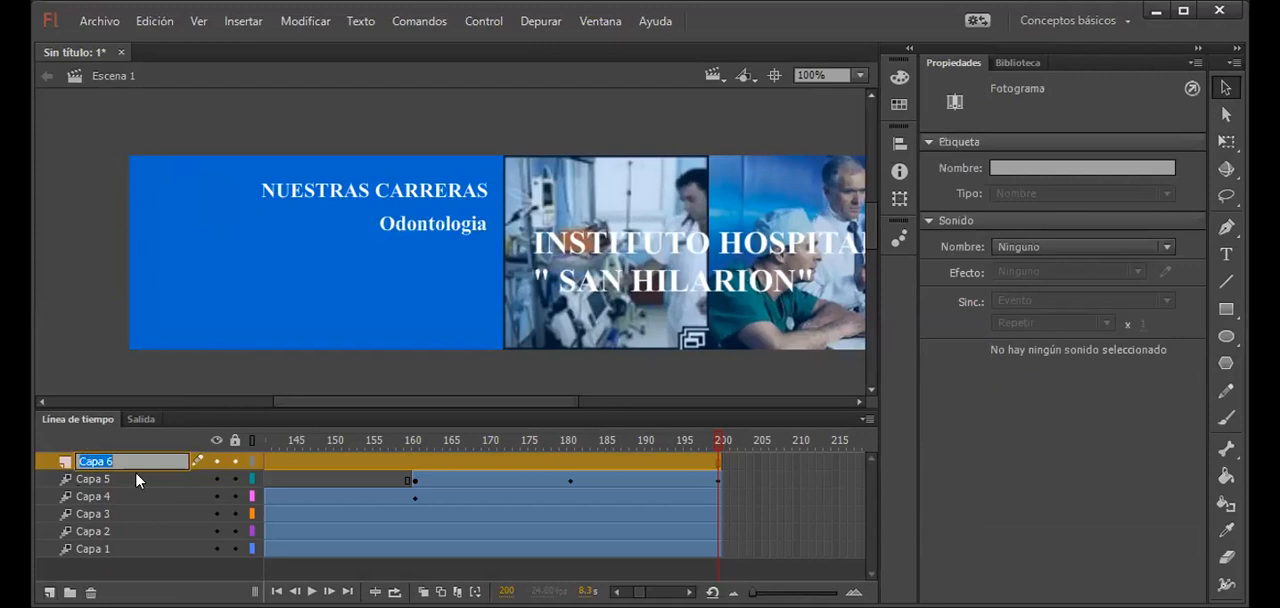
click(525, 462)
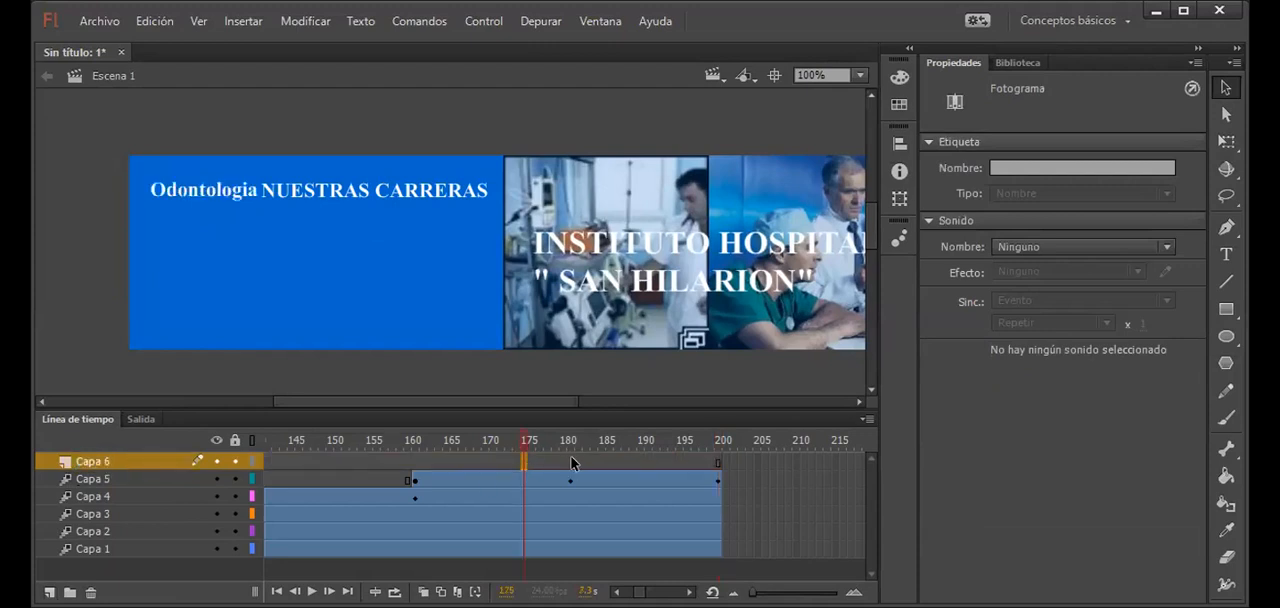
click(571, 457)
click(720, 463)
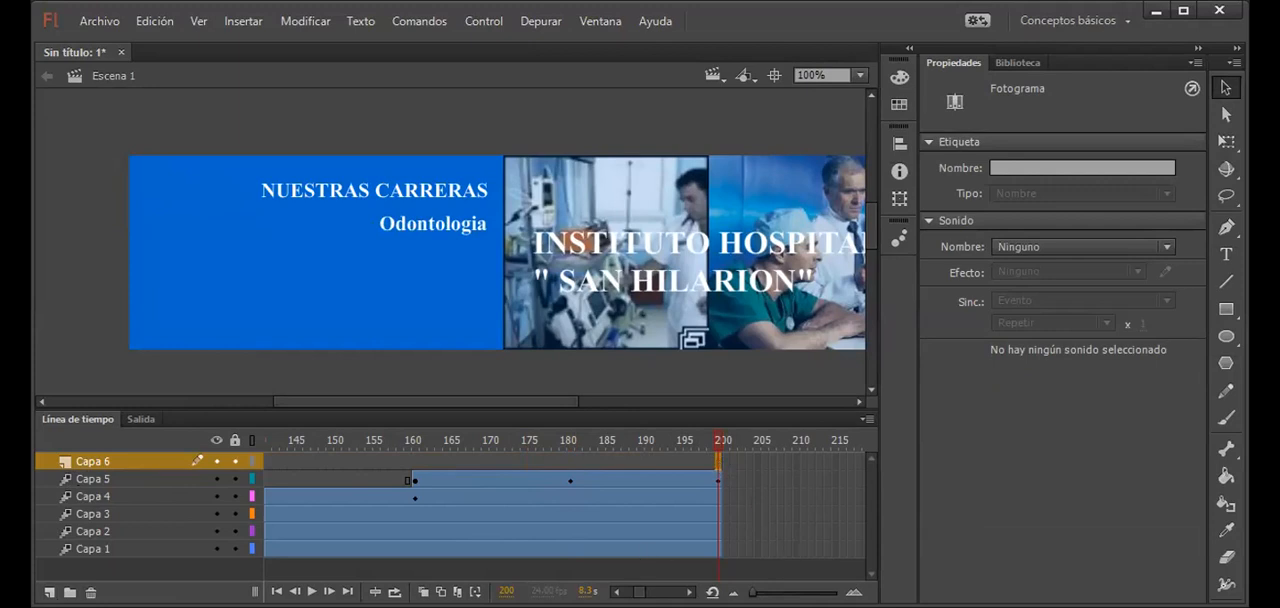
Step: Extend the empty layer Capa 6 to frame 300
click(689, 592)
click(689, 592)
click(689, 592)
click(689, 592)
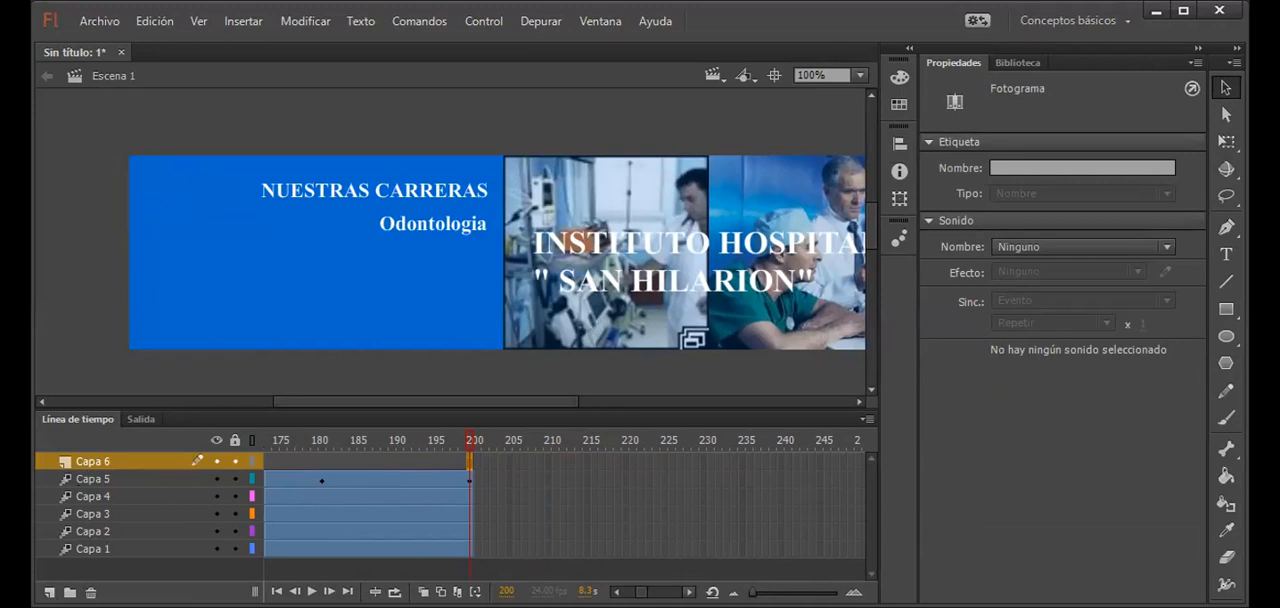
click(689, 592)
click(689, 592)
click(689, 592)
click(689, 592)
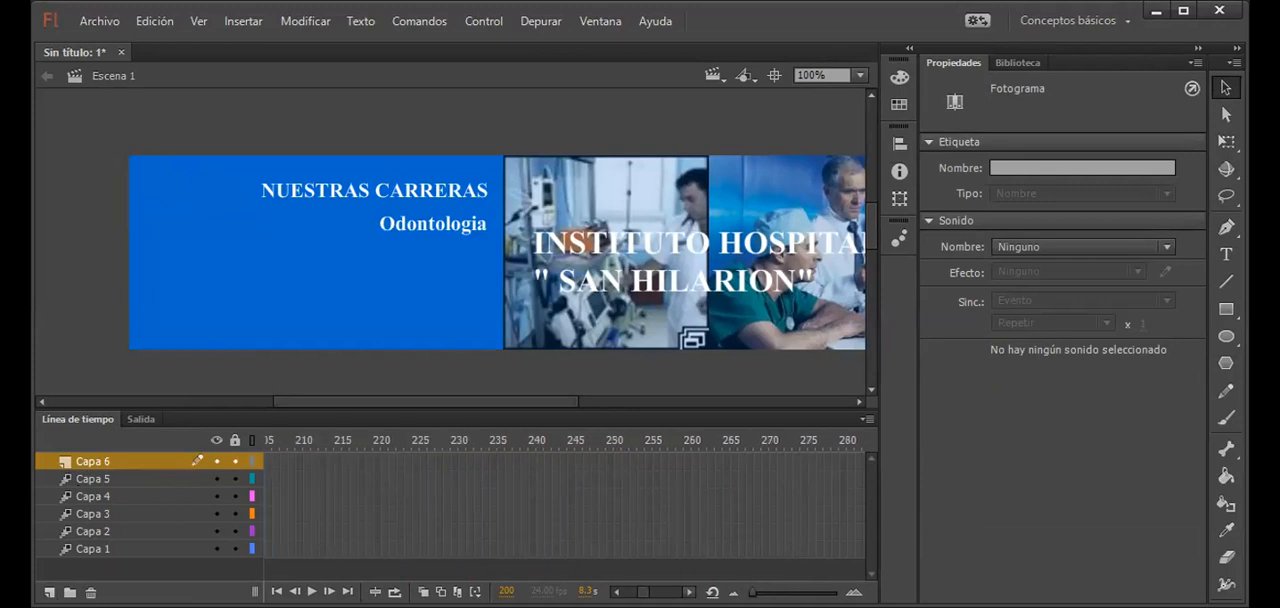
click(689, 592)
click(689, 592)
click(689, 592)
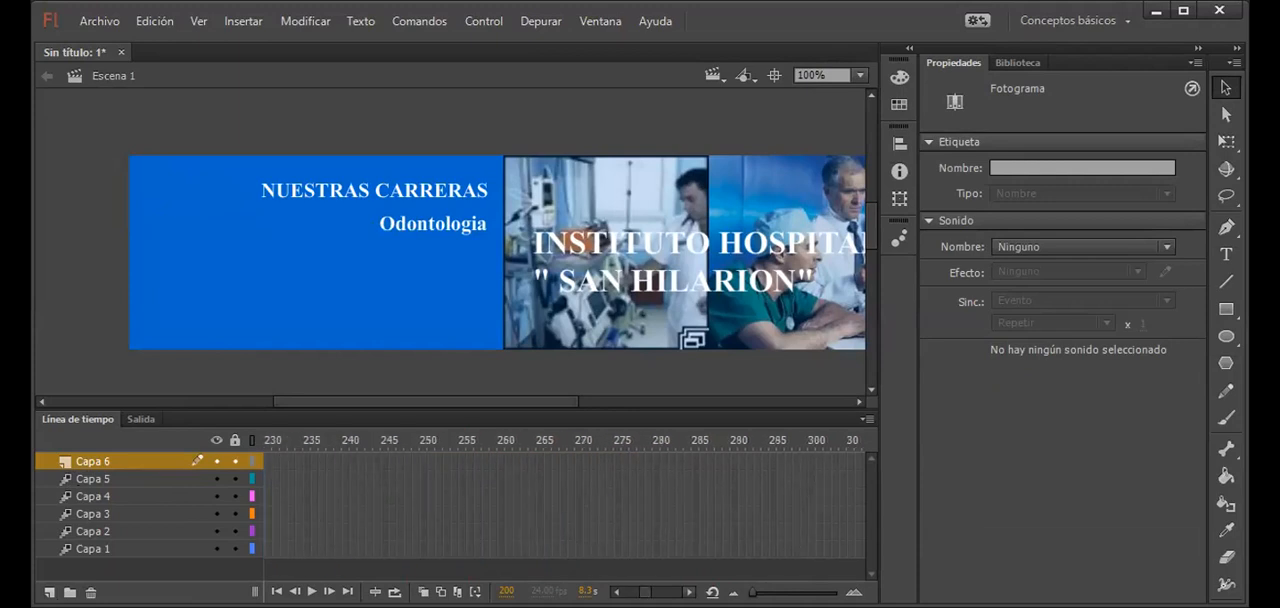
click(810, 461)
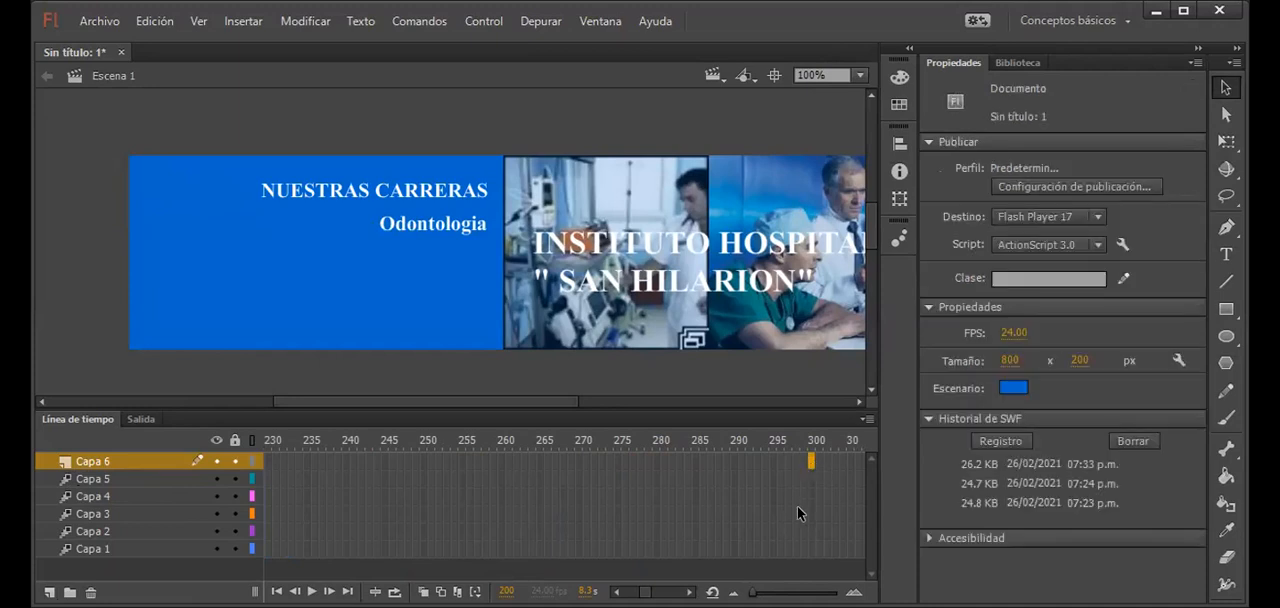
key(F5)
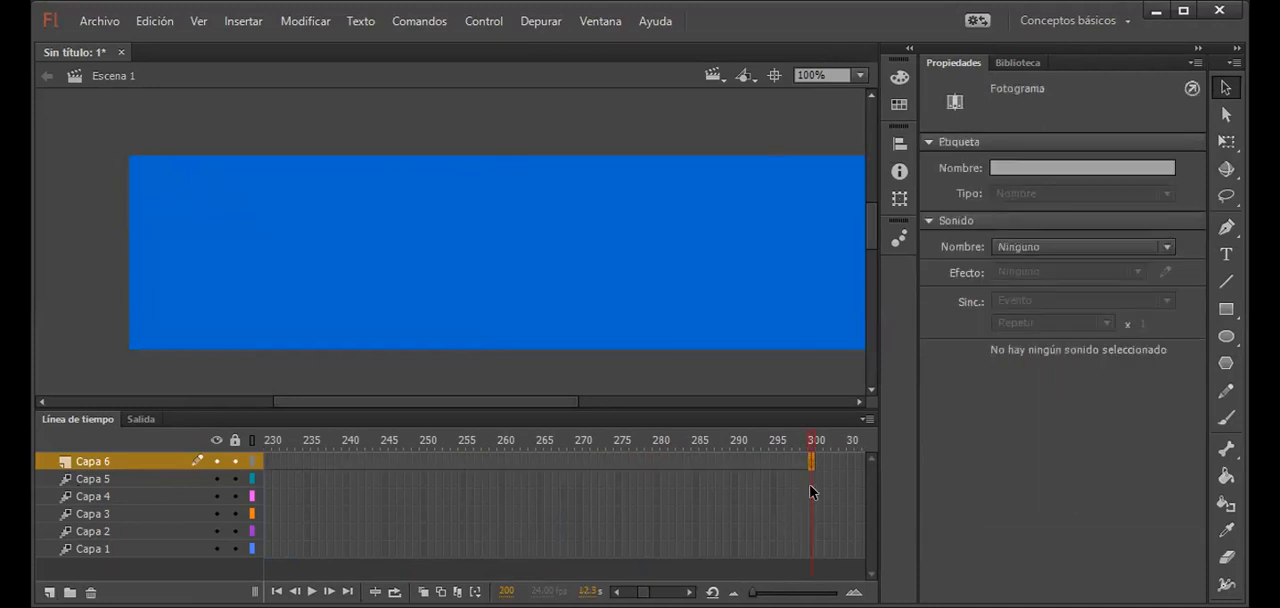
Step: Extend layers Capa 1 to Capa 5 to frame 300
click(811, 482)
key(F5)
click(815, 495)
click(810, 496)
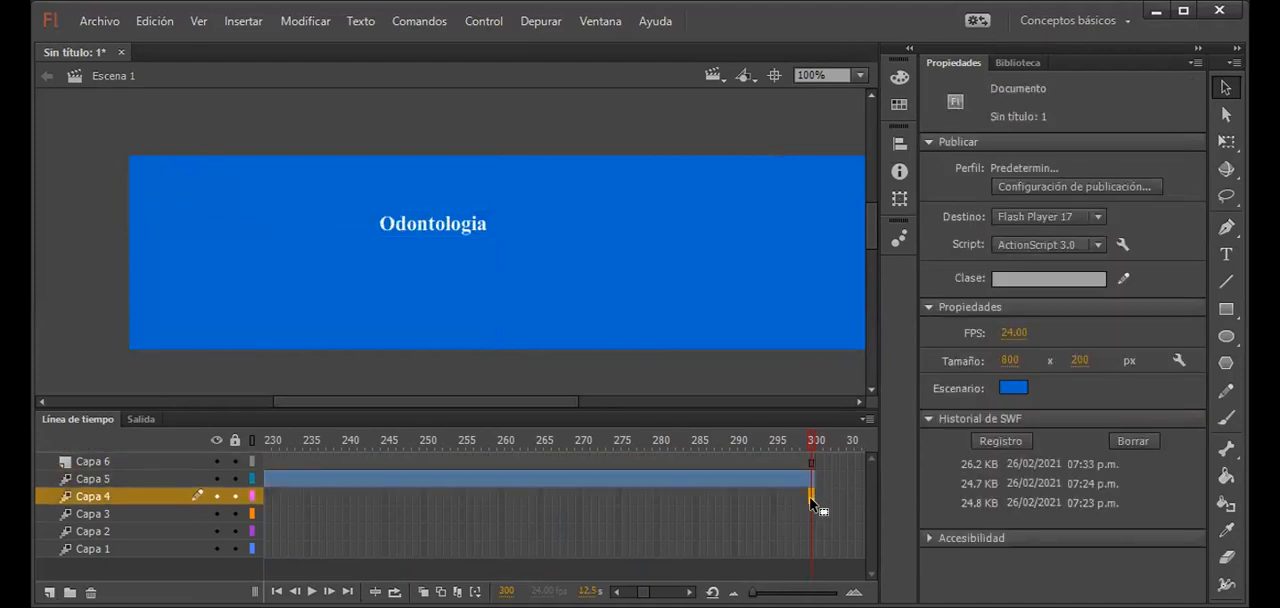
key(F5)
click(811, 513)
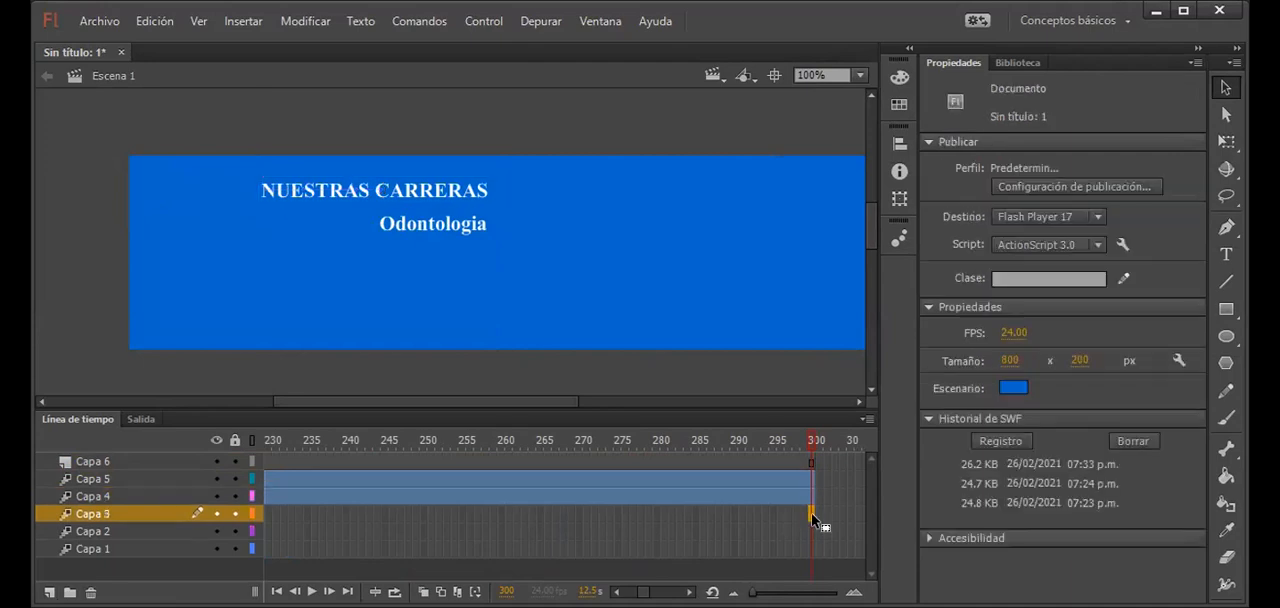
key(F5)
click(808, 538)
key(F5)
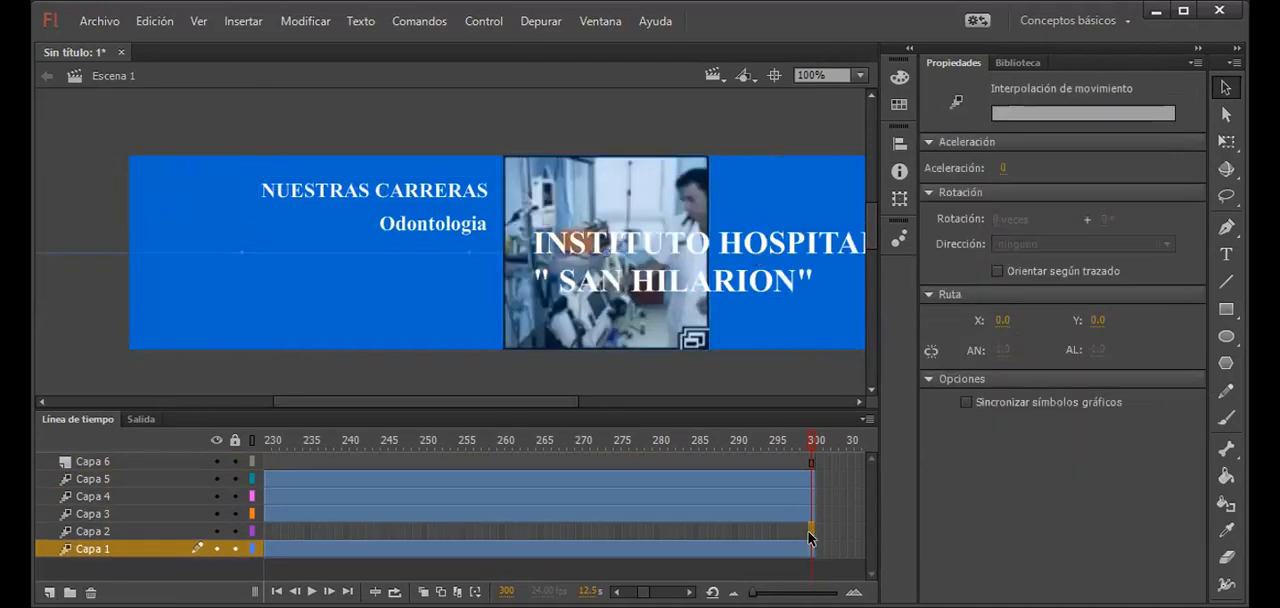
click(808, 531)
key(F5)
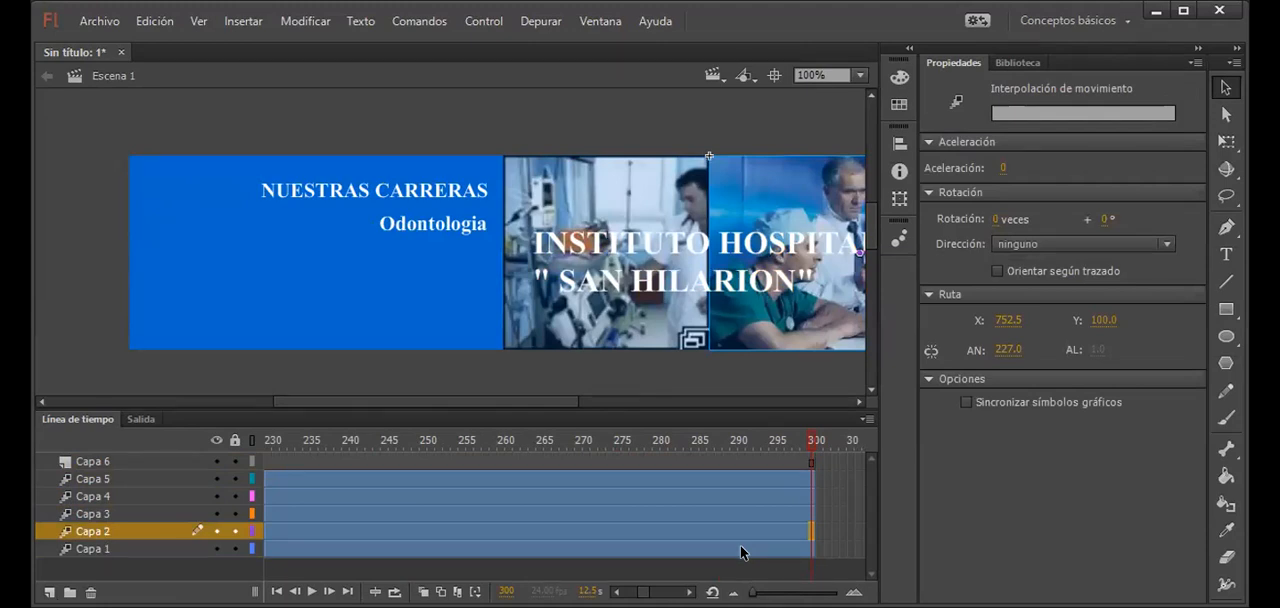
Step: Test the movie with the lengthened timeline and close the preview
key(ctrl+Return)
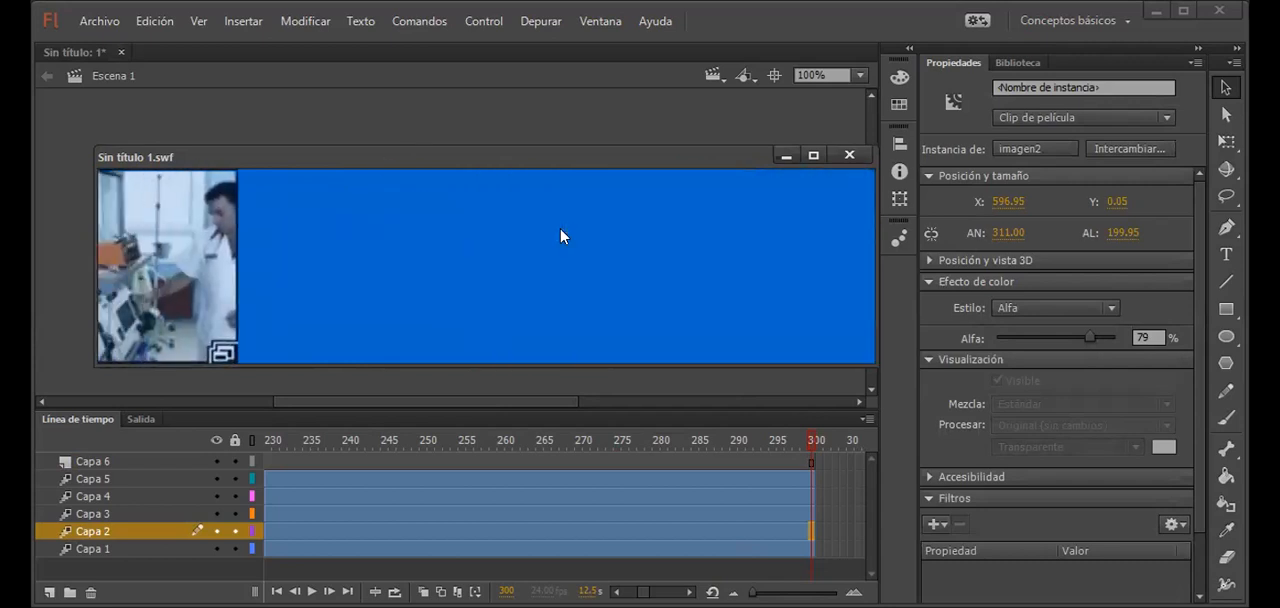
click(840, 157)
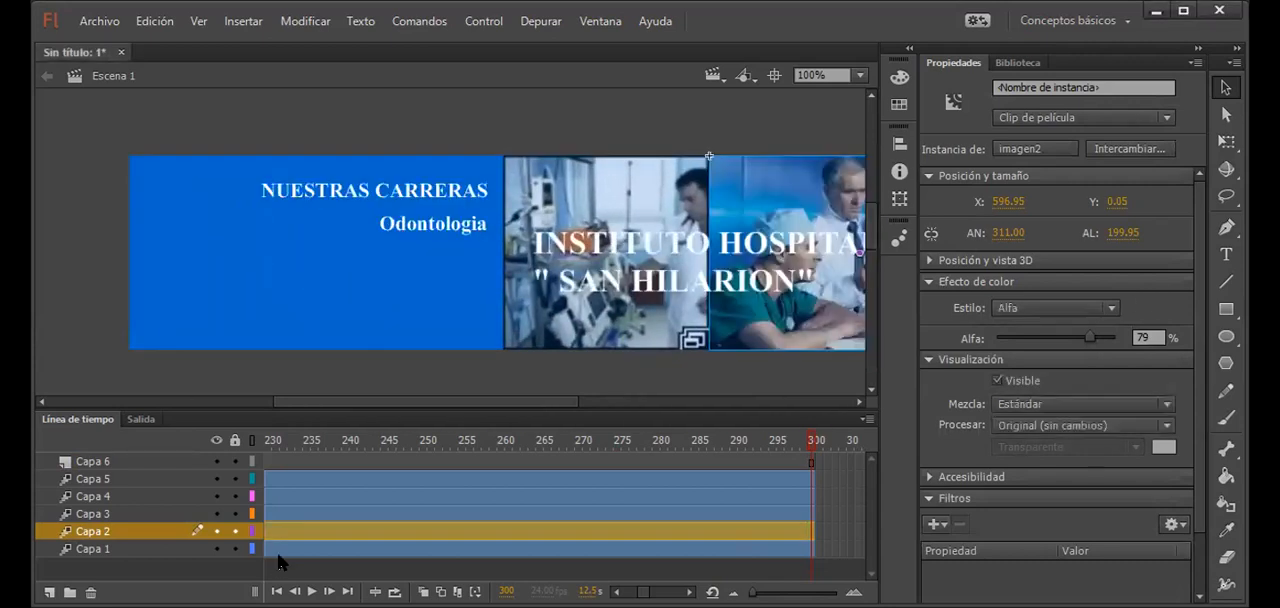
Step: Insert a keyframe at frame 200 of Capa 6
drag(700, 443, 571, 450)
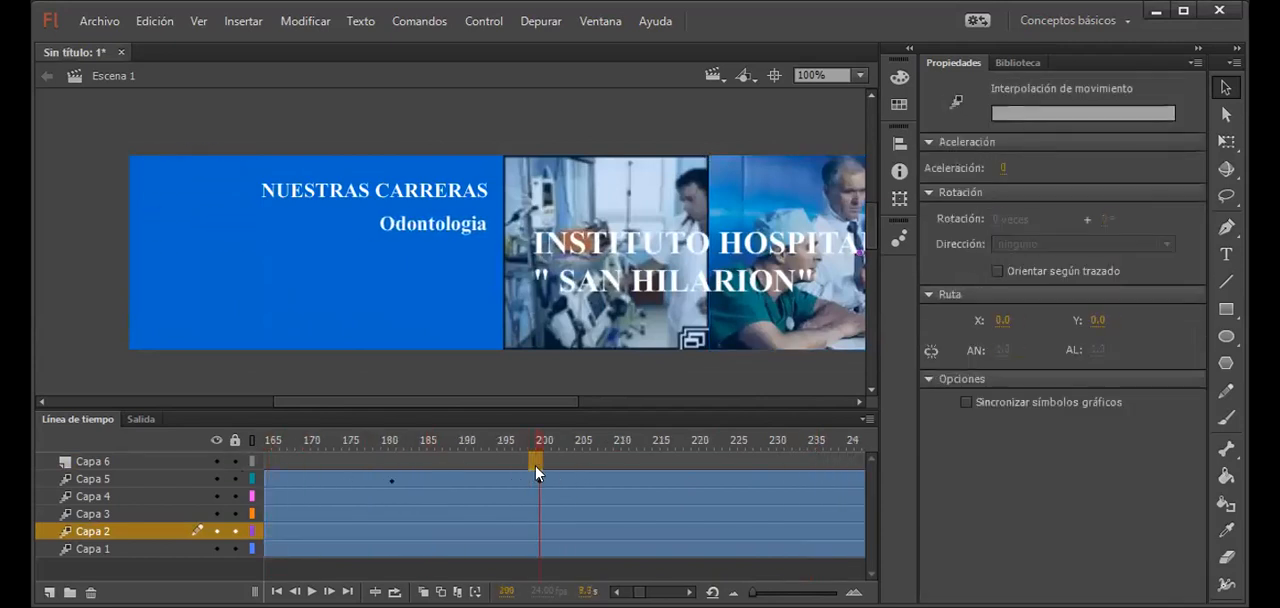
click(546, 460)
click(538, 460)
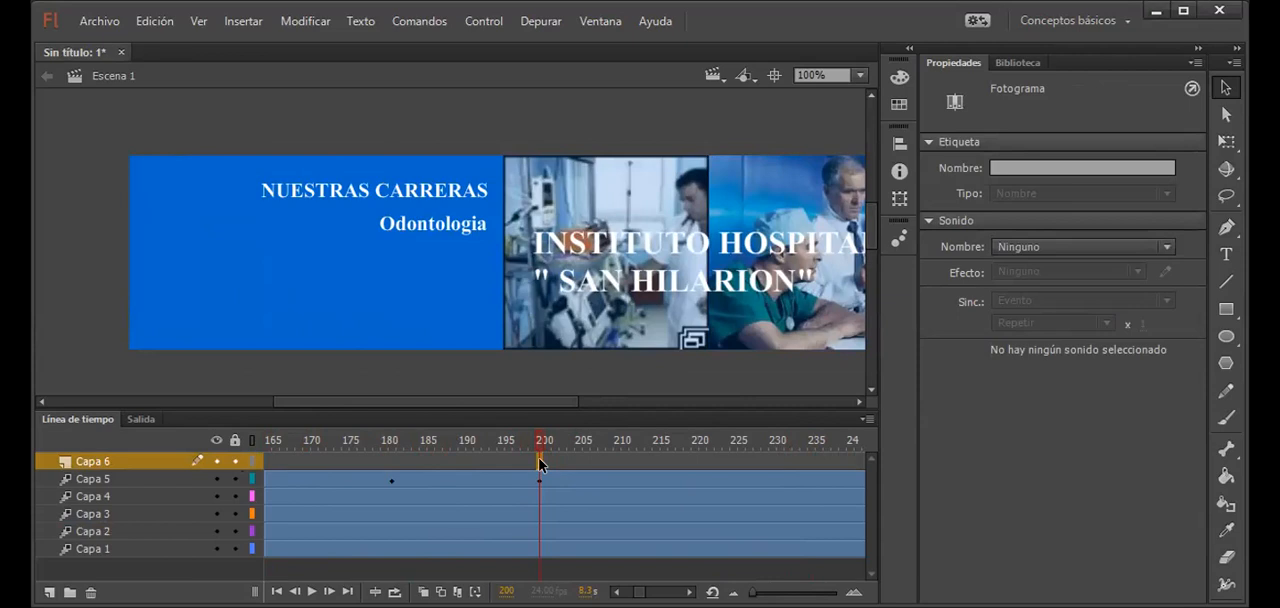
key(F6)
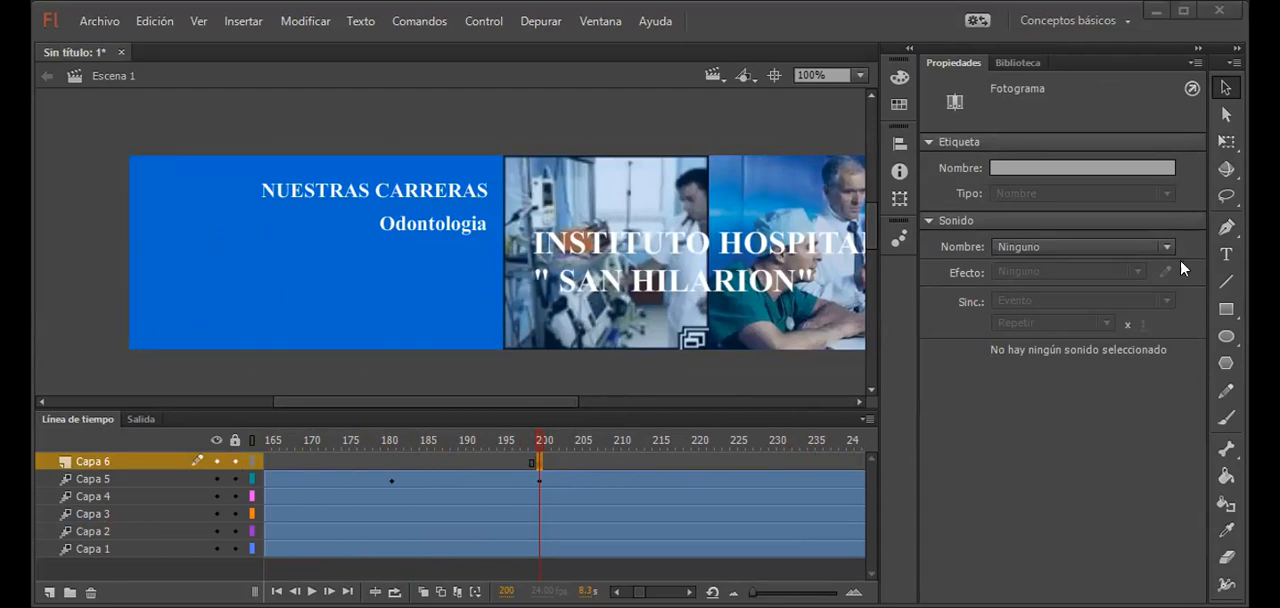
Step: Add a static text box reading "Farmacia" above the blue area of the banner at frame 200 of Capa 6
click(1226, 256)
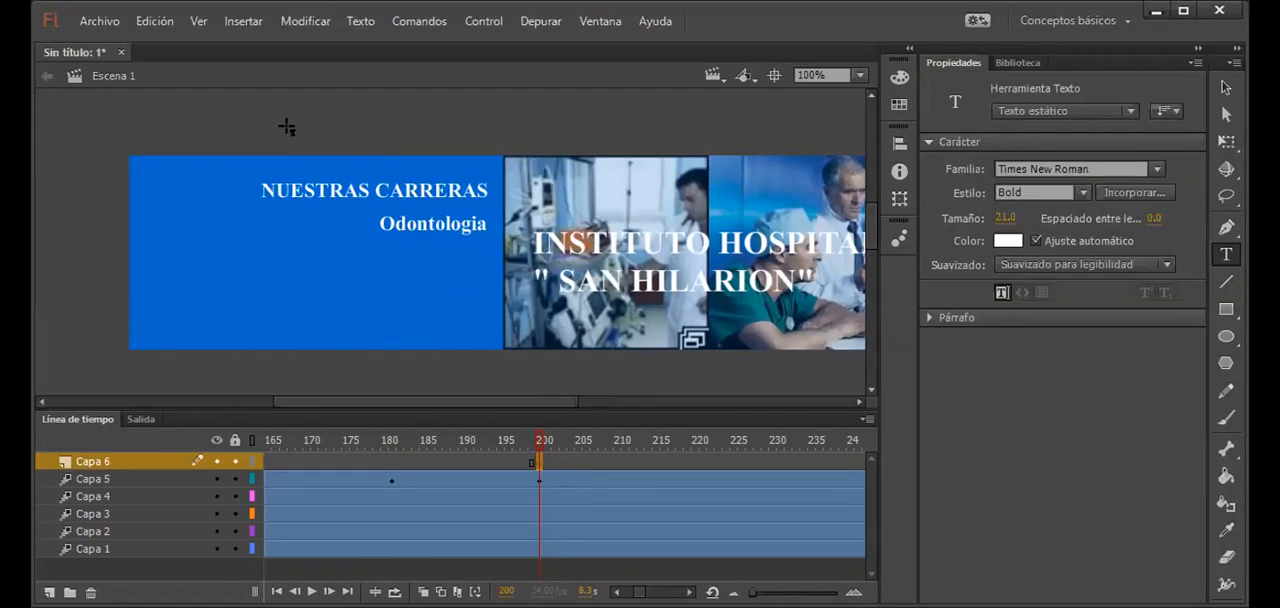
drag(140, 117, 320, 136)
text(Farmacia)
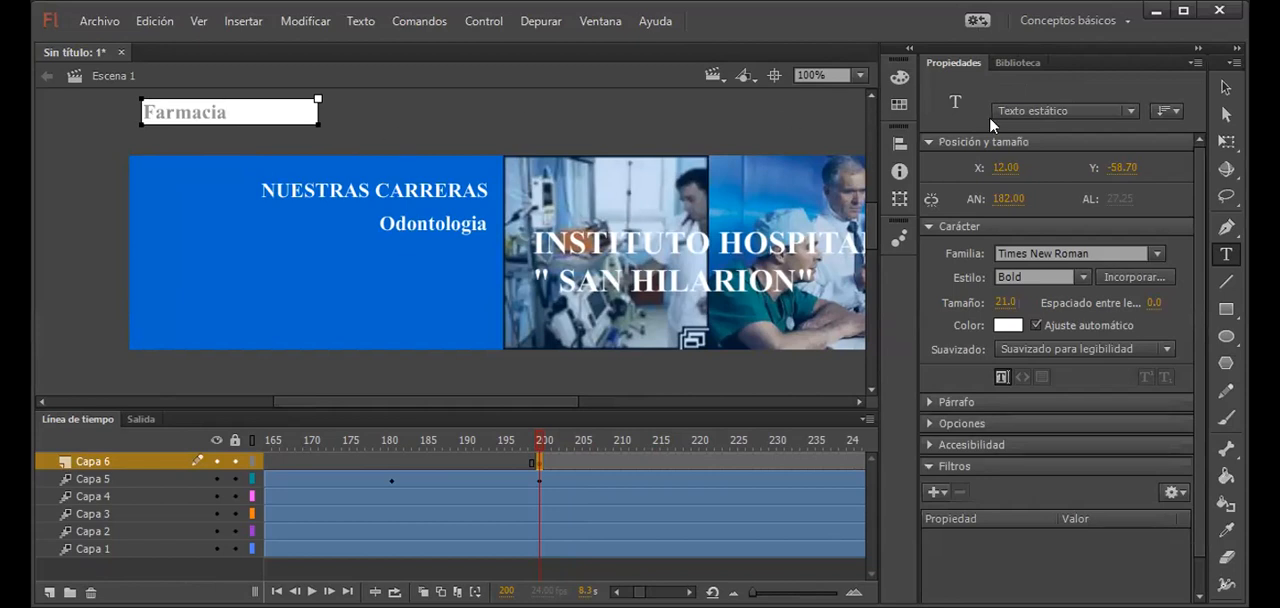
click(1226, 90)
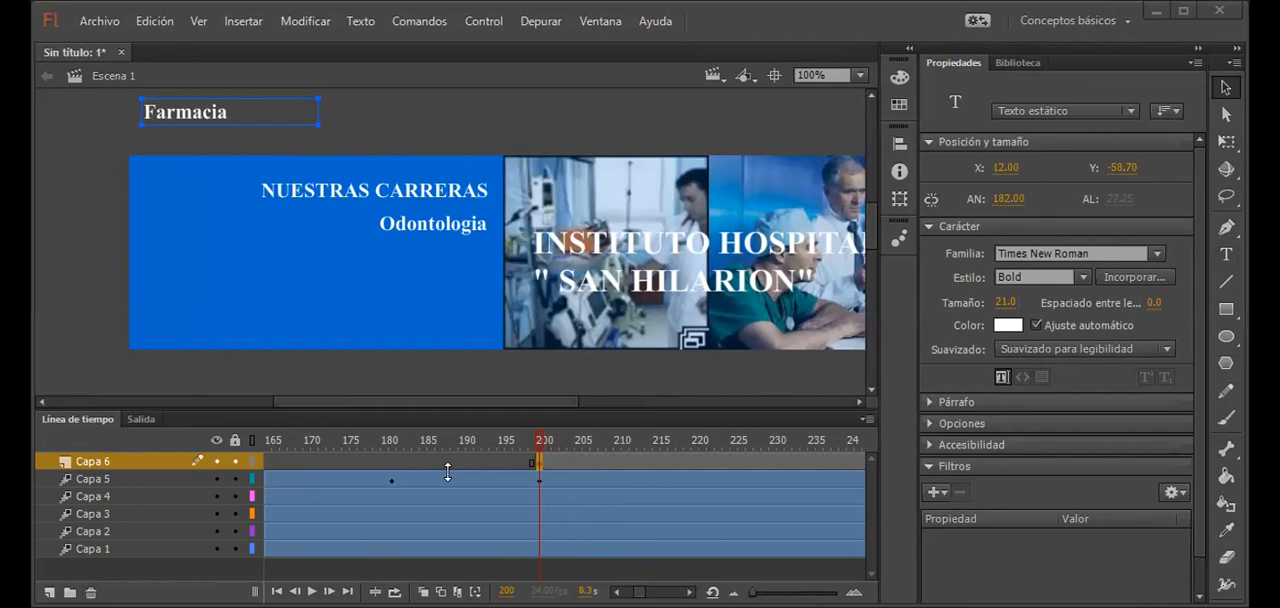
Step: Replace the Farmacia text with "Enfermeria" and move the text box slightly closer to the banner's upper edge
double_click(200, 106)
key(BackSpace)
text(Enfermeria)
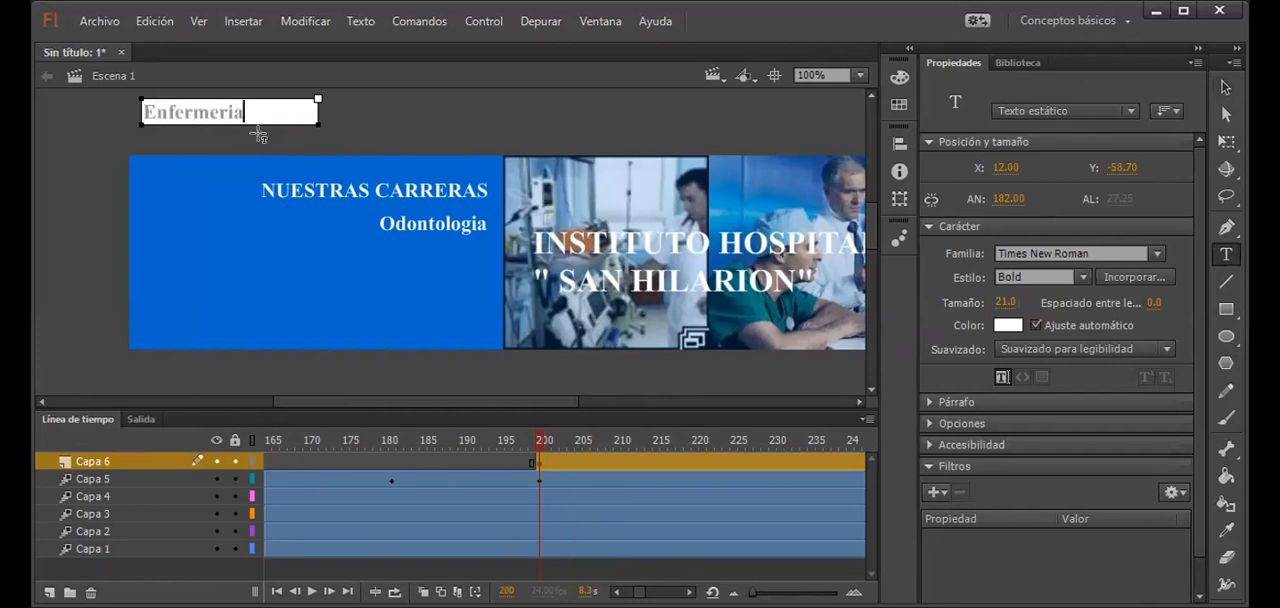
click(1226, 88)
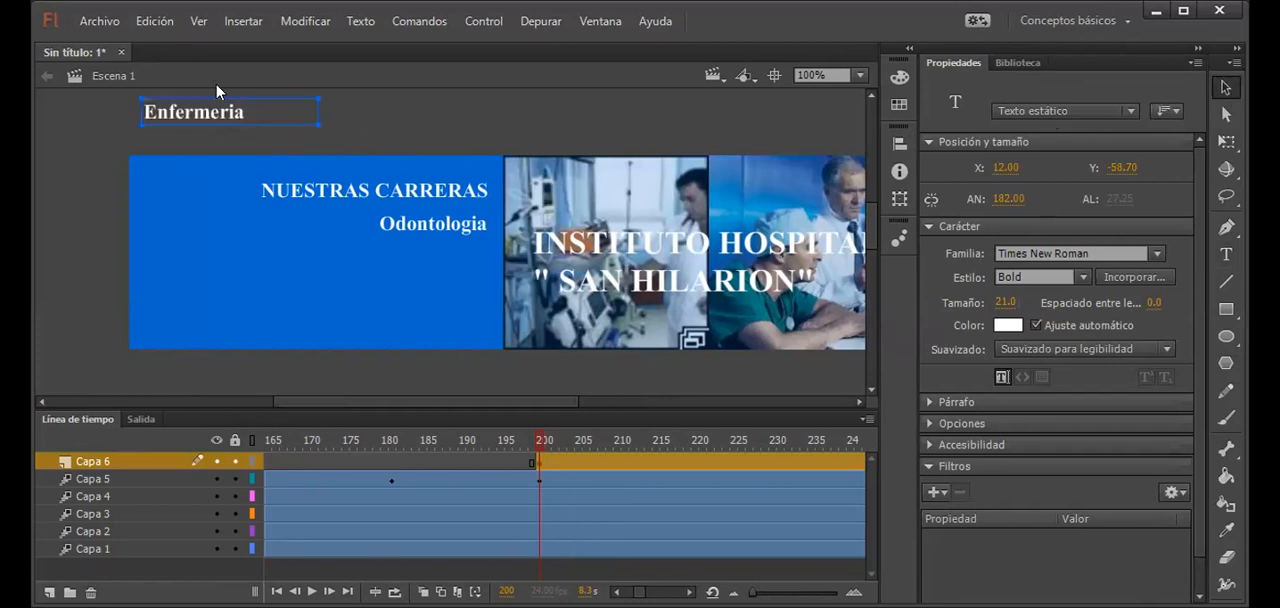
drag(230, 108, 236, 120)
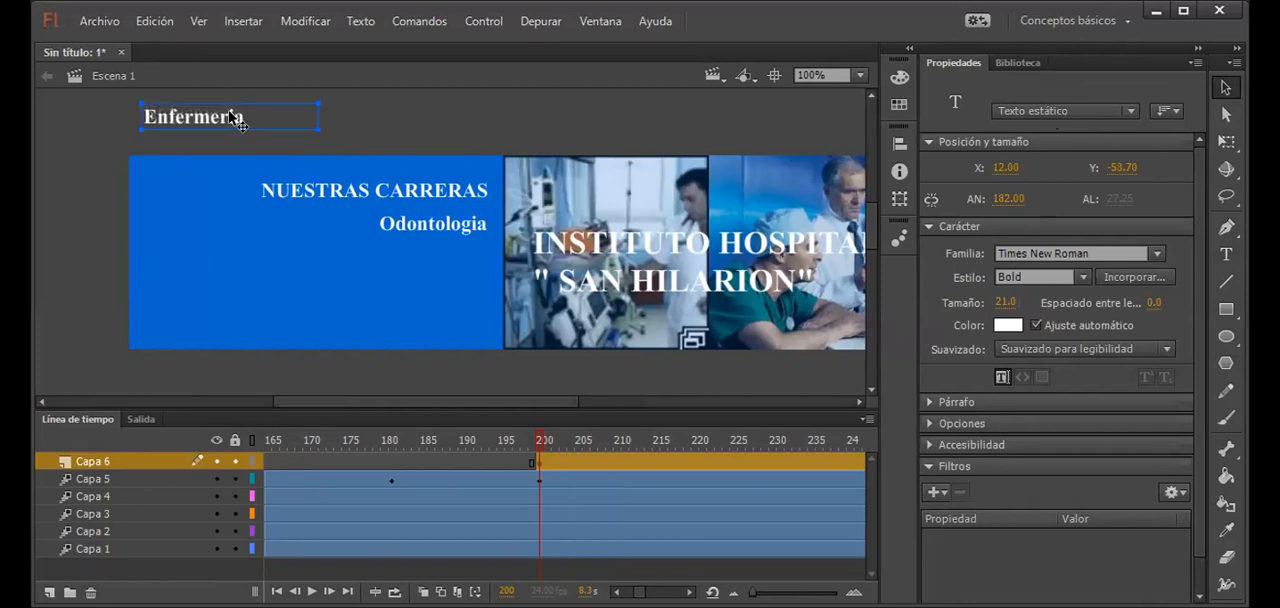
Step: Convert the Enfermeria text into a movie clip symbol named texto4
click(680, 462)
click(213, 127)
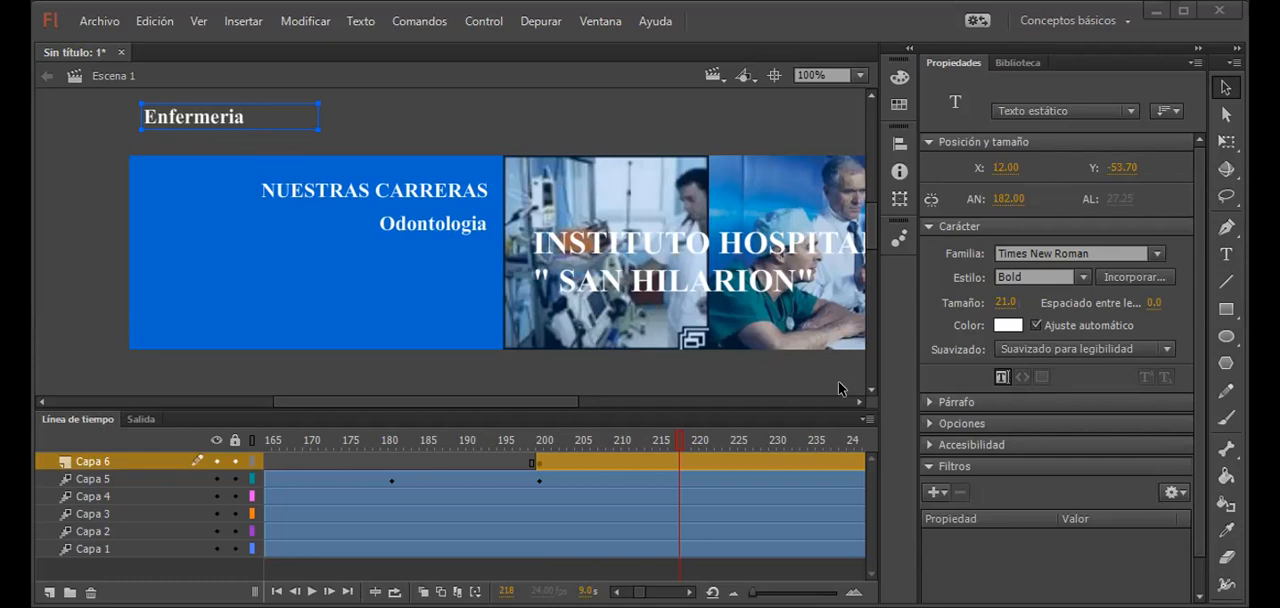
click(197, 121)
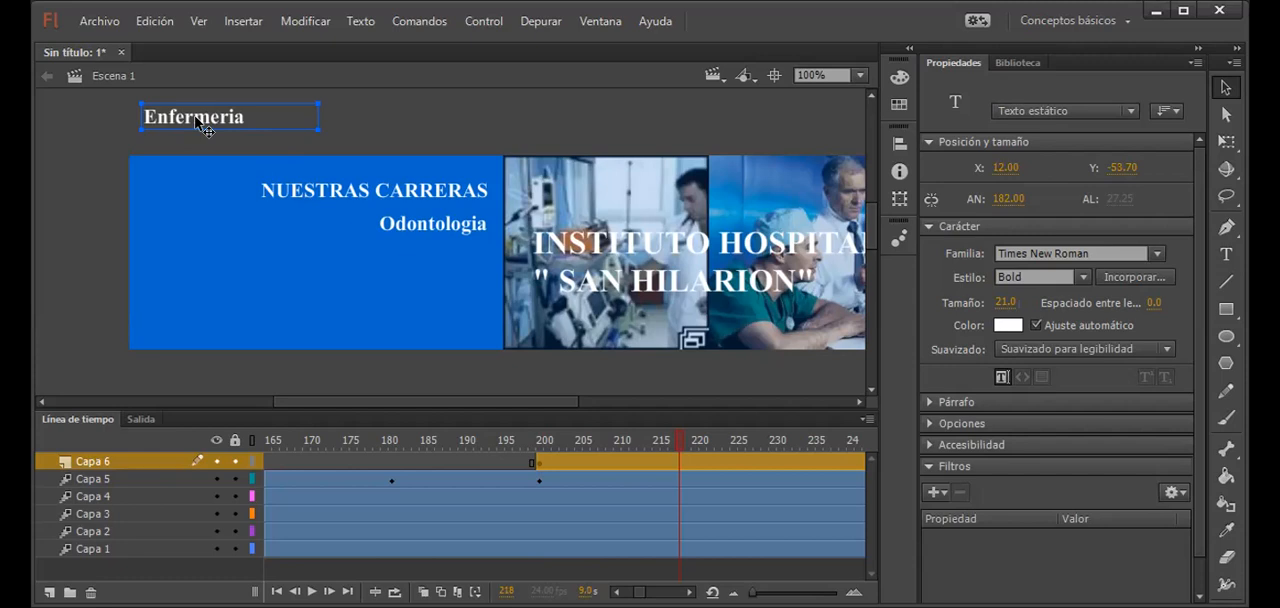
key(F8)
text(texto2)
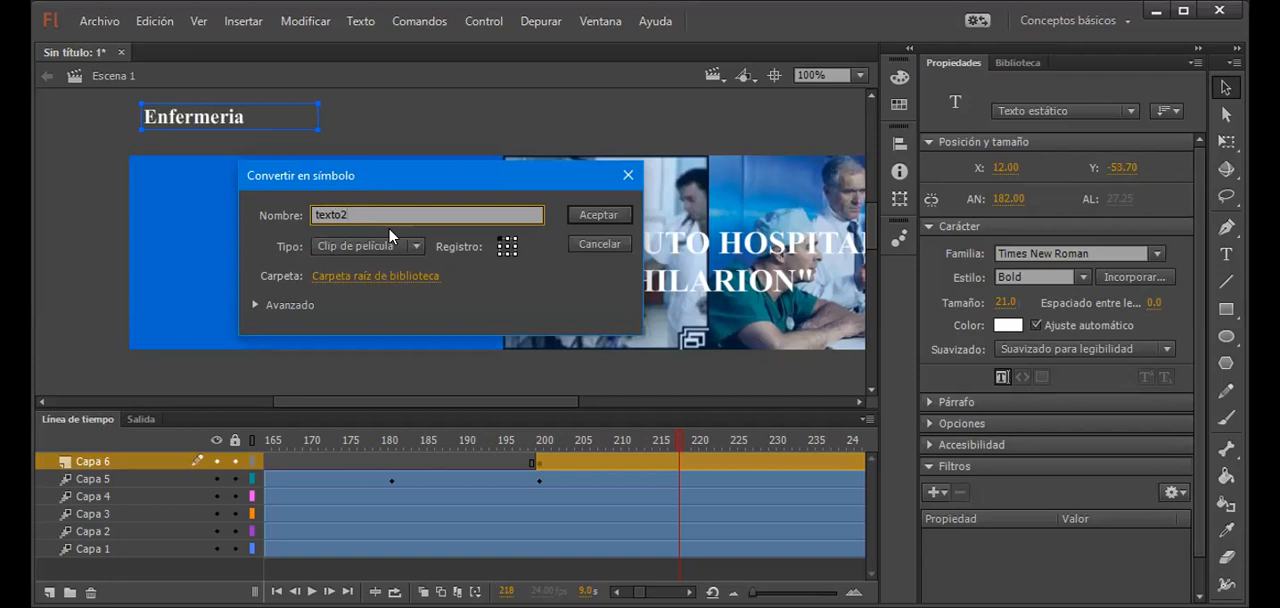
key(BackSpace)
text(47)
key(BackSpace)
key(Return)
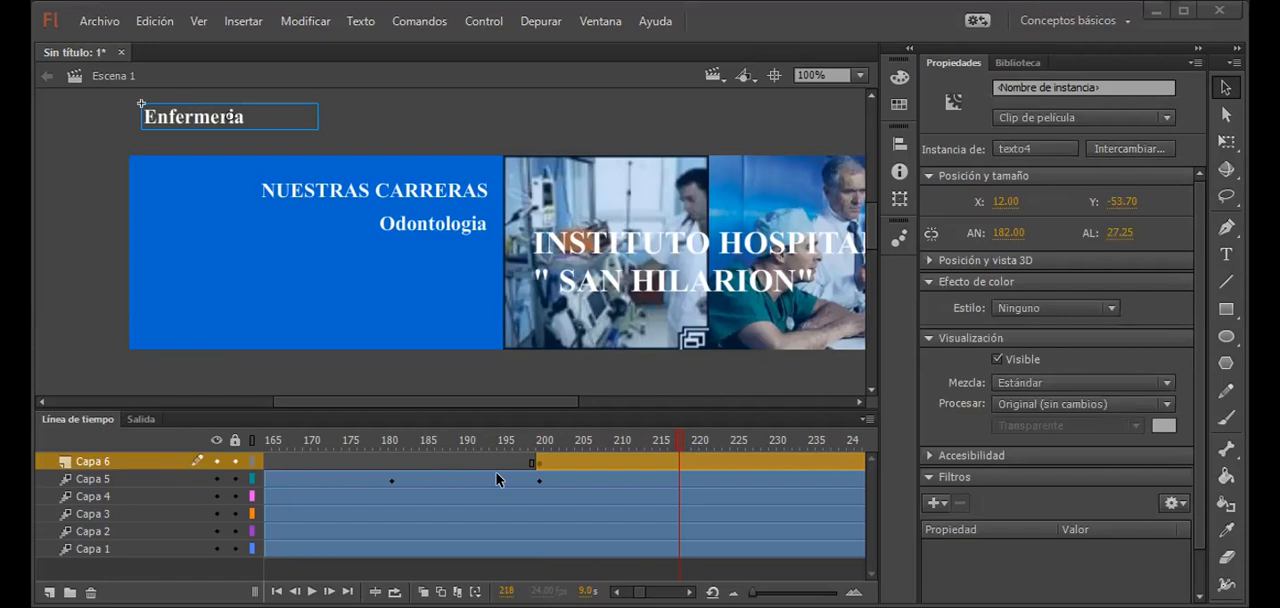
Step: Create a motion tween on Capa 6 and move Enfermeria straight down into the blue area at frame 221, to about Y 91
click(702, 459)
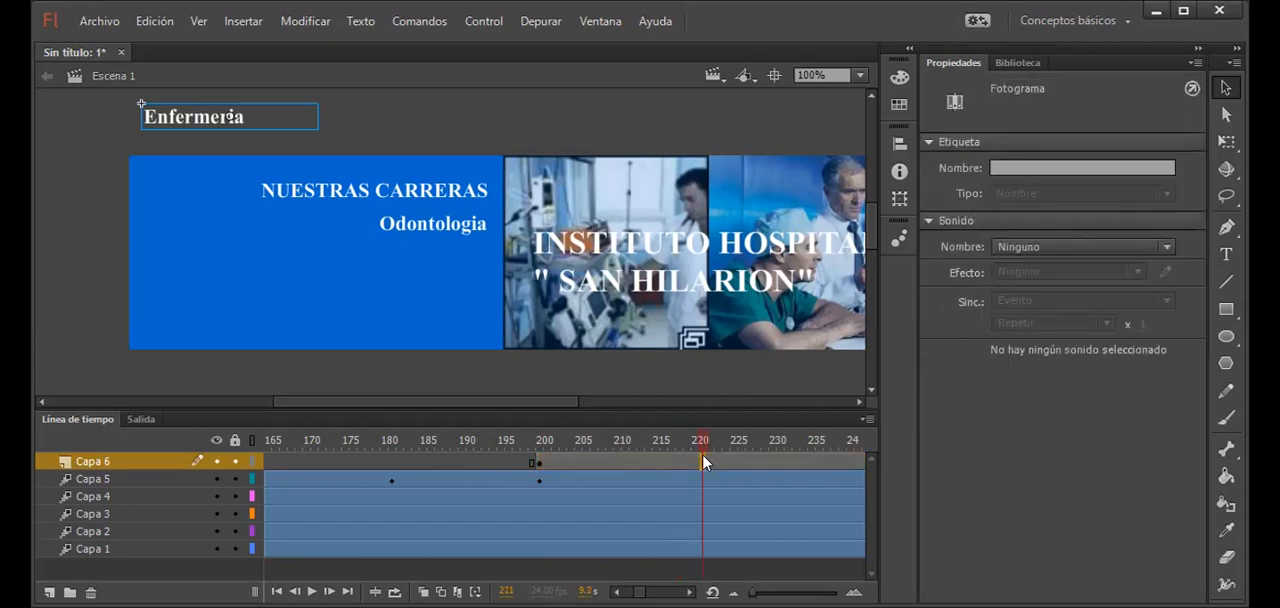
right_click(702, 459)
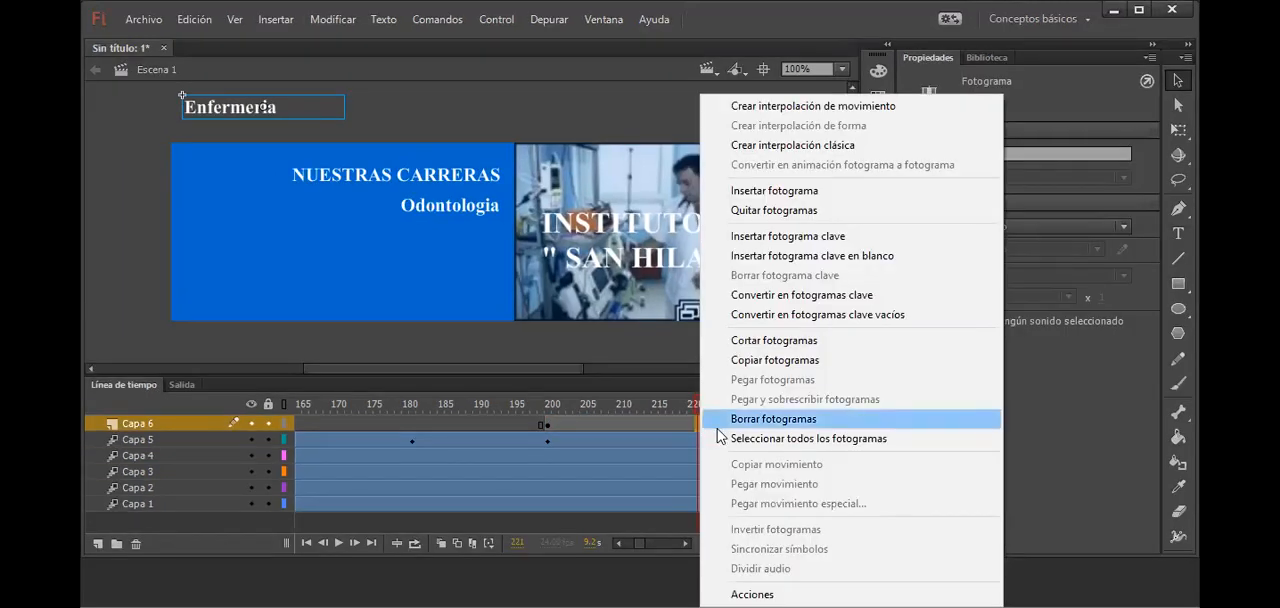
click(797, 108)
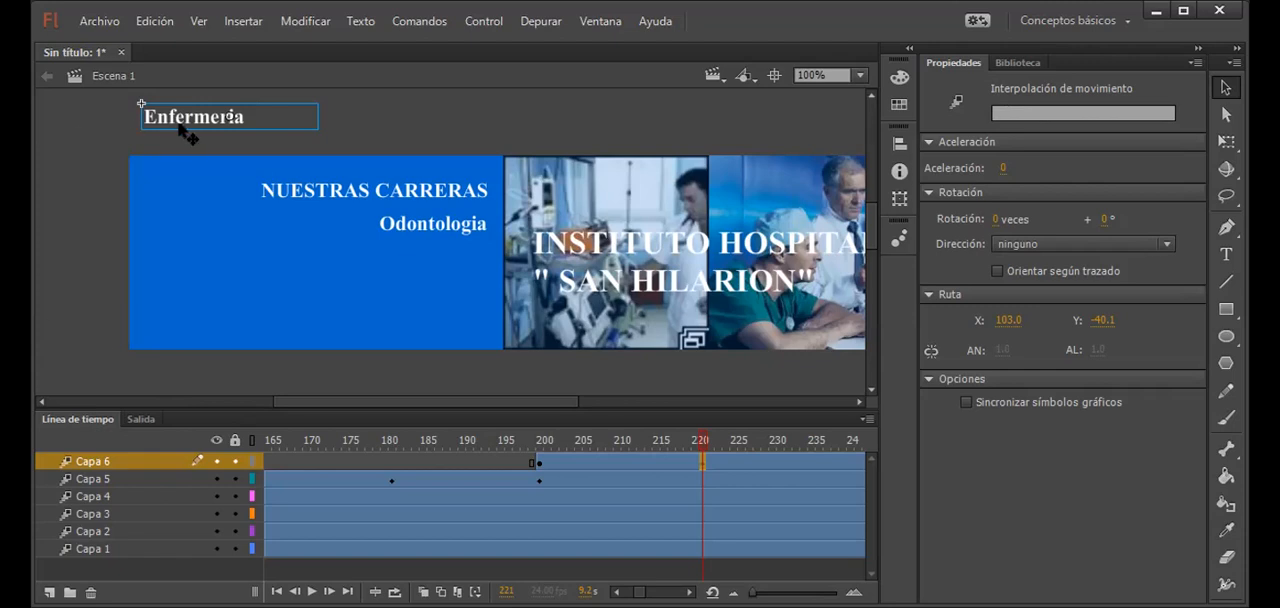
drag(185, 123, 201, 257)
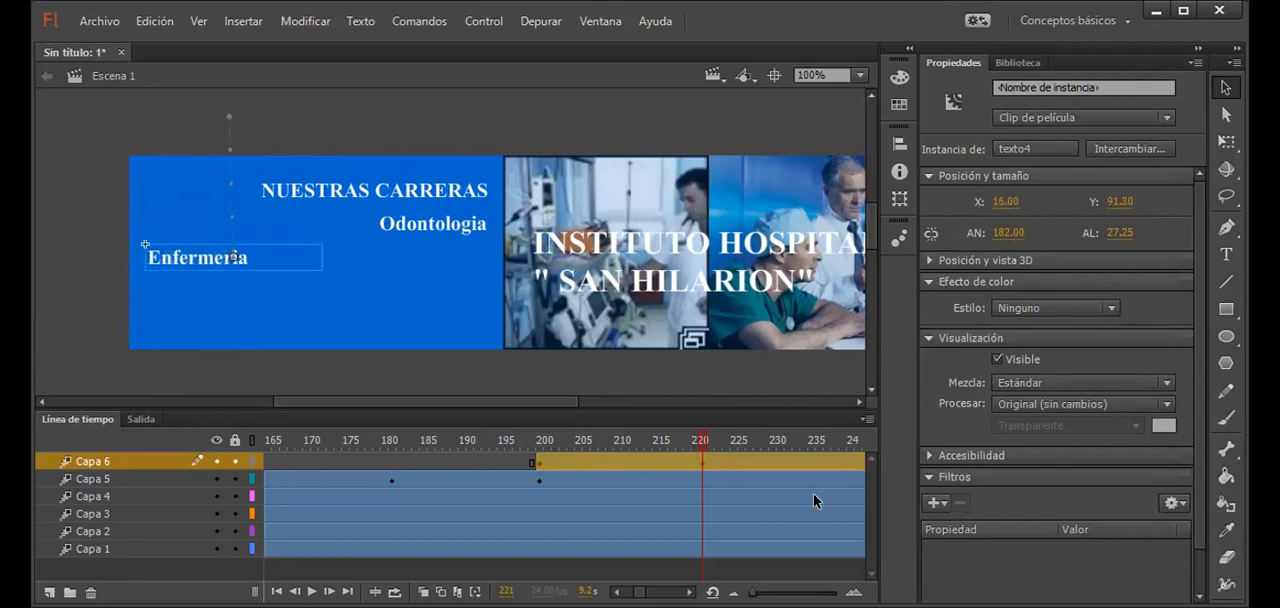
Step: Move Enfermeria horizontally at frame 241 of Capa 6 to about X 264, aligned under Odontologia
click(689, 592)
click(689, 592)
click(708, 473)
click(729, 461)
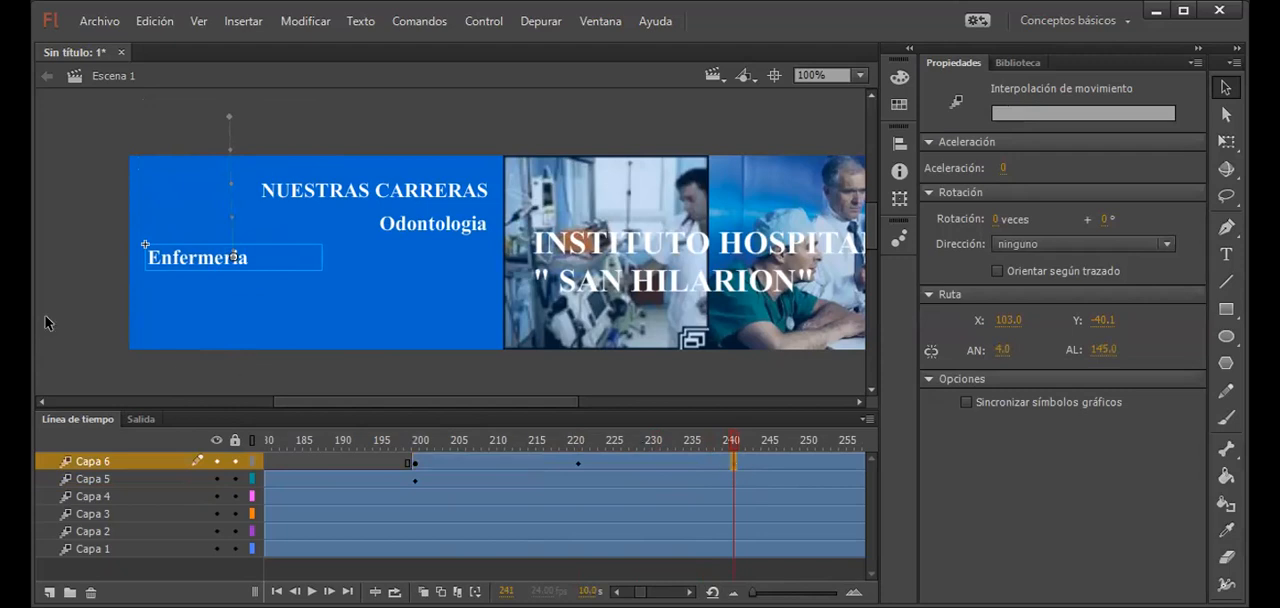
drag(220, 256, 455, 251)
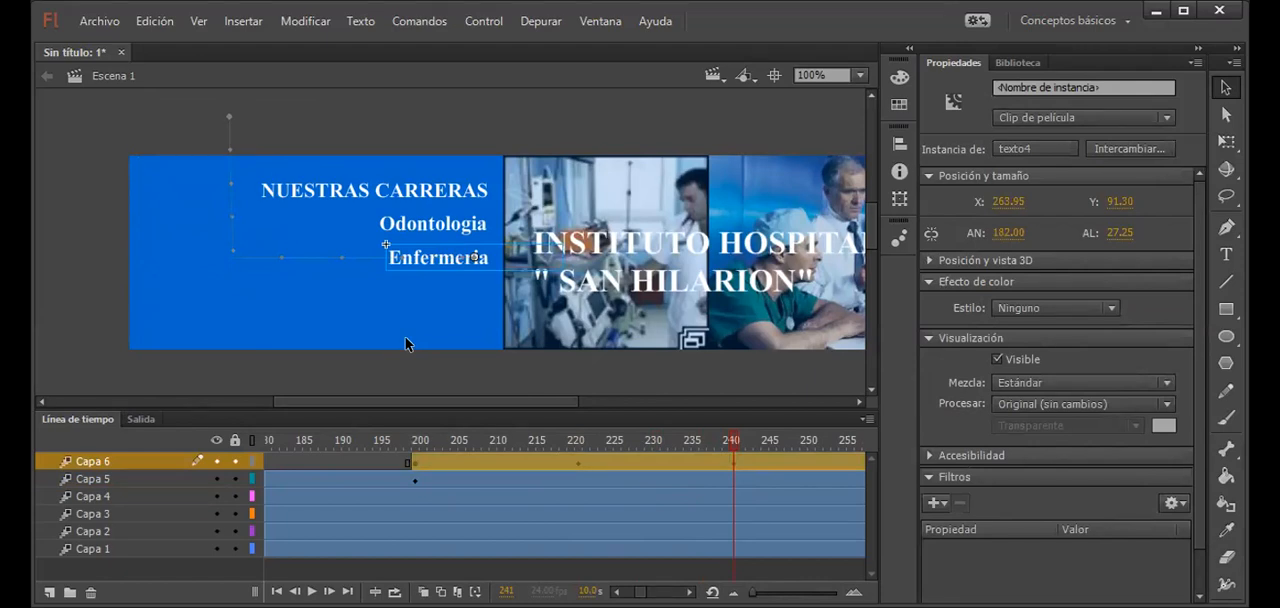
Step: Test the movie to check the Enfermeria animation and close the preview
key(ctrl+Return)
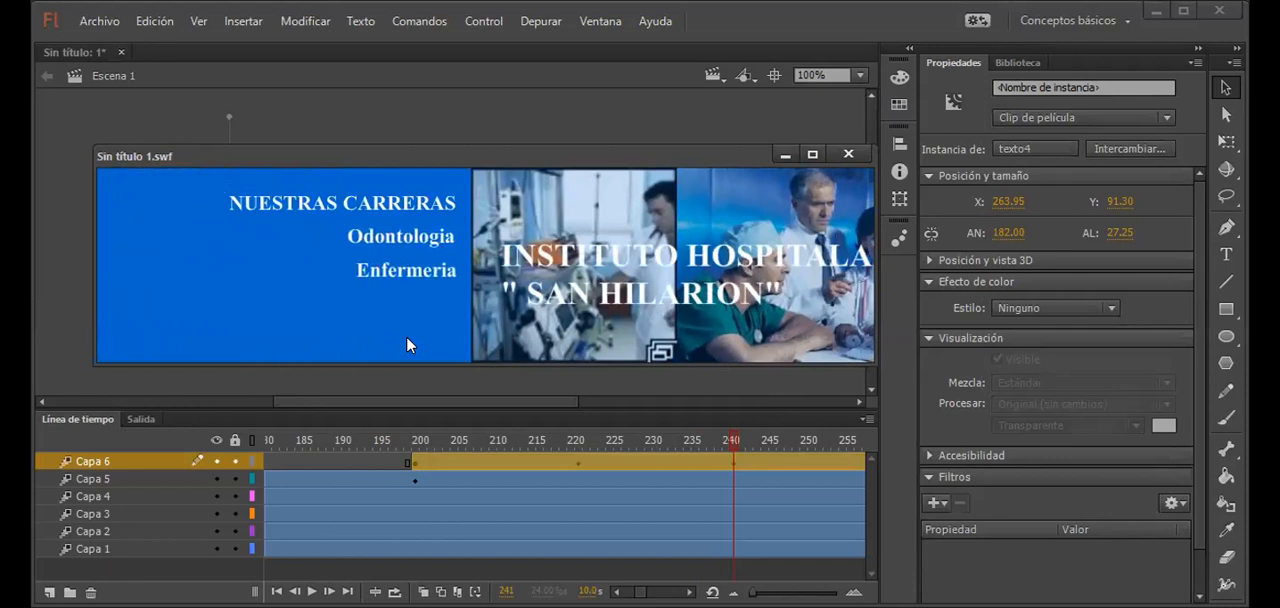
drag(424, 160, 160, 175)
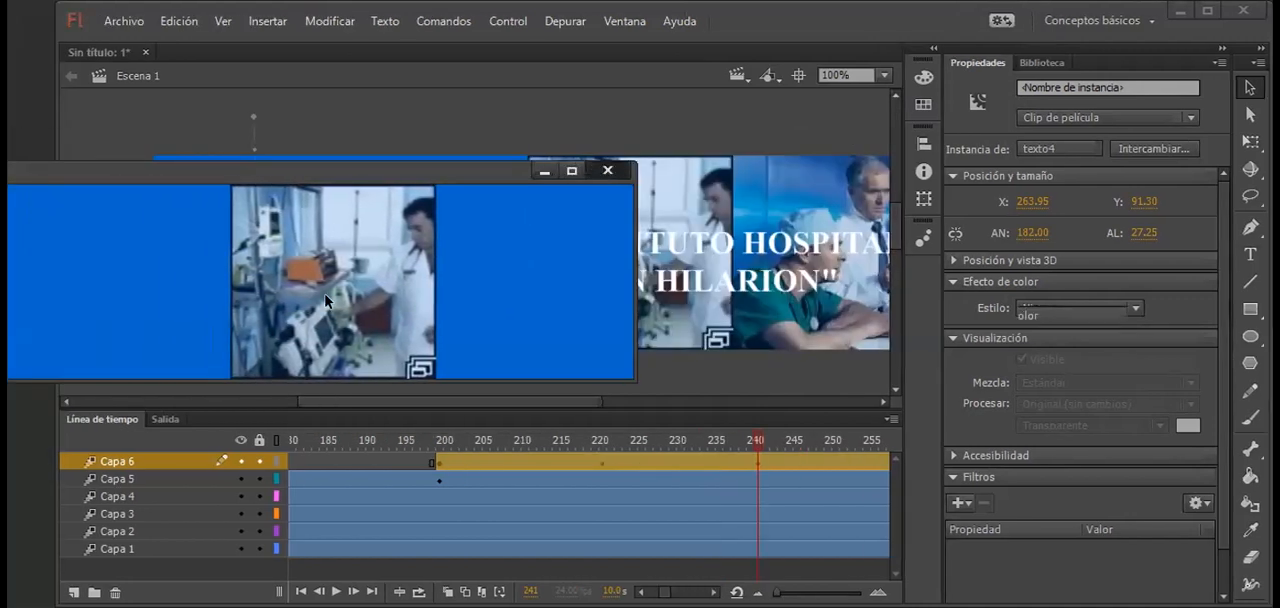
click(605, 171)
click(750, 464)
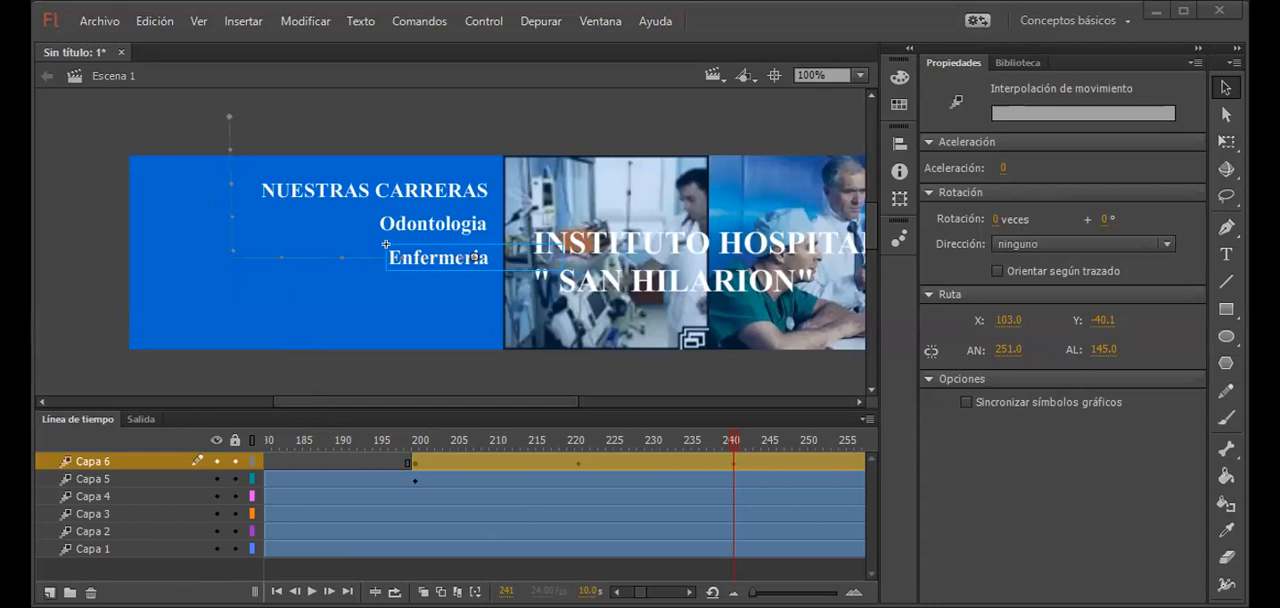
Step: Add a new layer above Capa 6 and insert a blank keyframe at frame 241
click(49, 592)
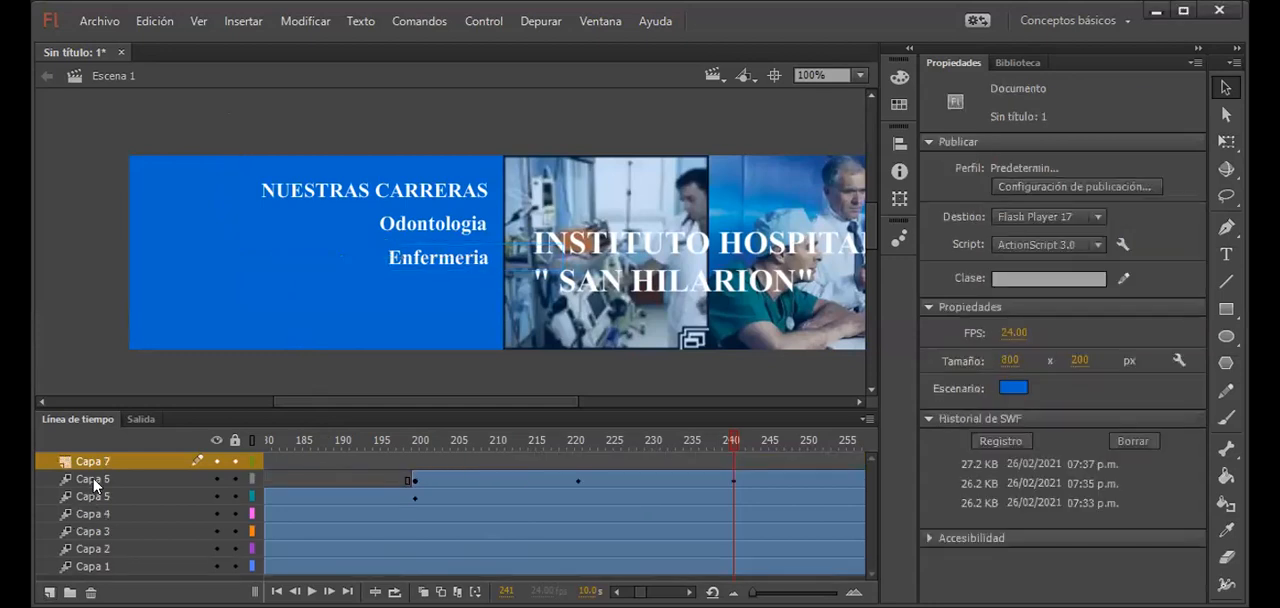
key(ctrl+Return)
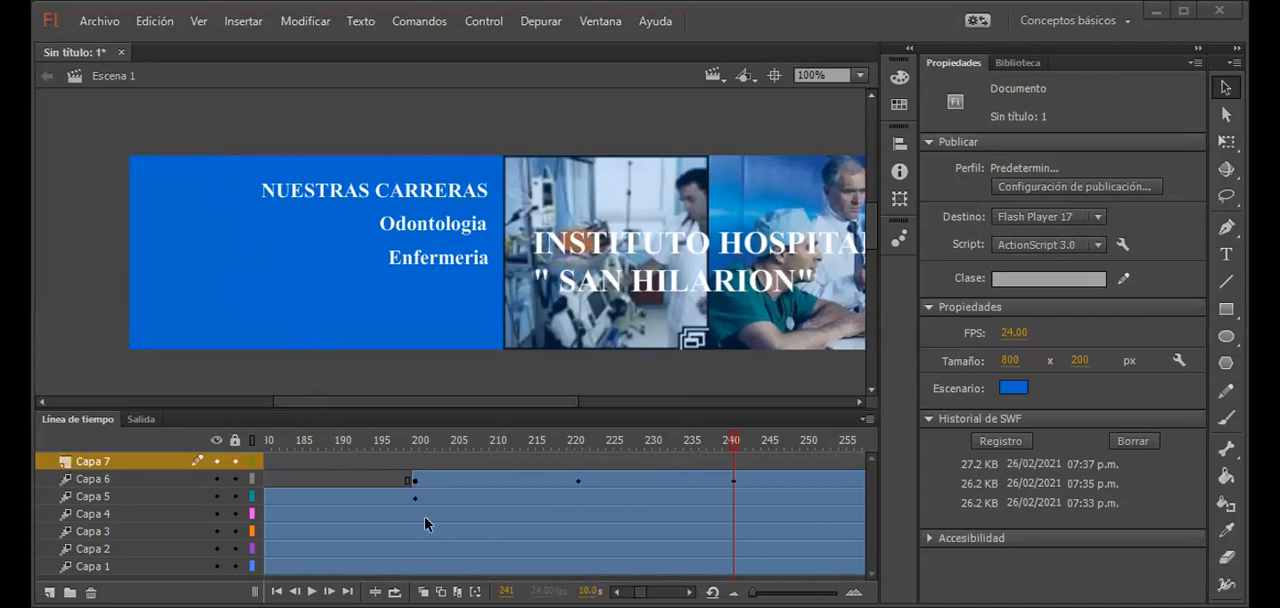
drag(388, 441, 734, 477)
click(733, 463)
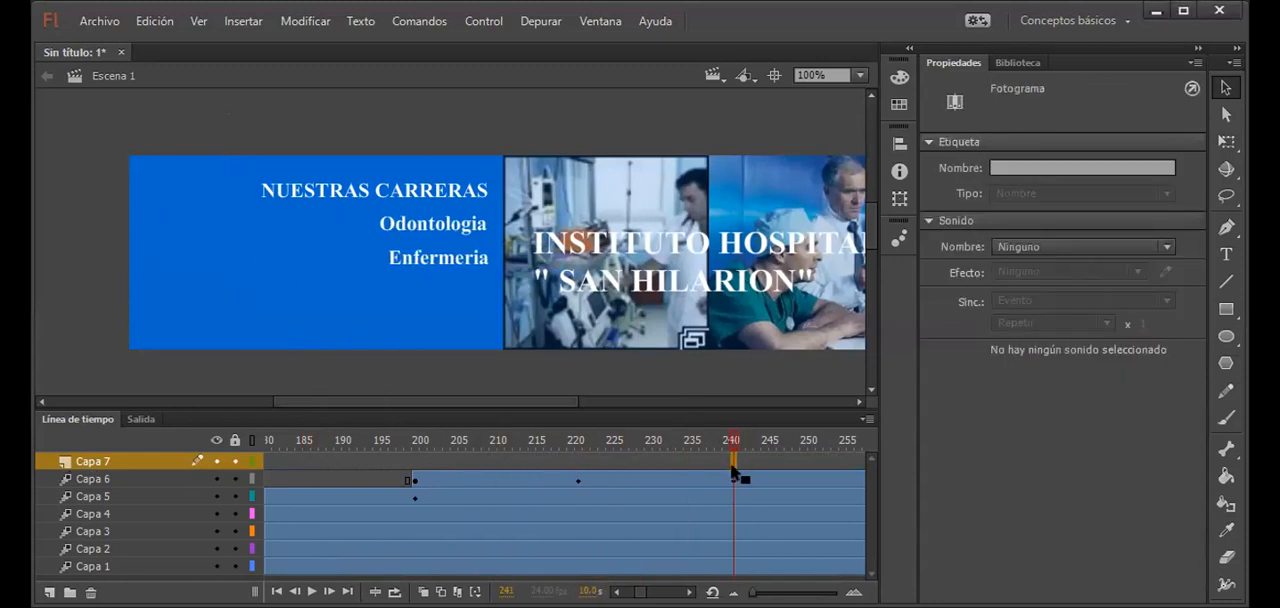
key(F7)
Step: Add a static text box reading "Odontologia" on Capa 7 and place it above the blue area at about X 8, Y -59
click(1227, 256)
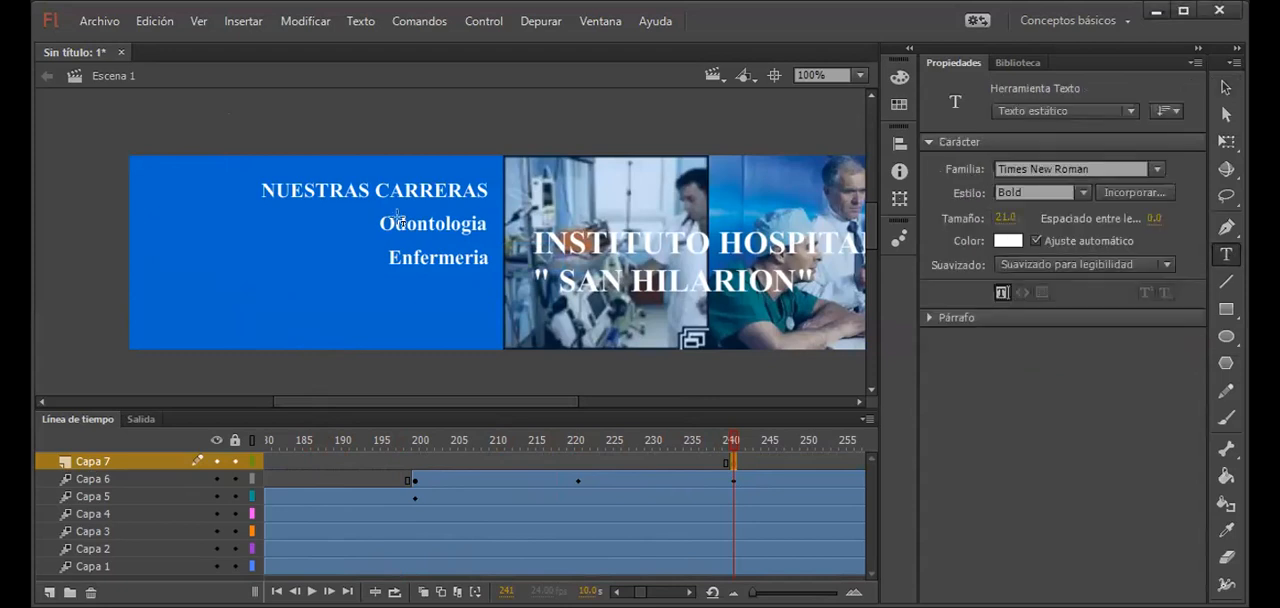
drag(138, 100, 330, 140)
text(Odontologia)
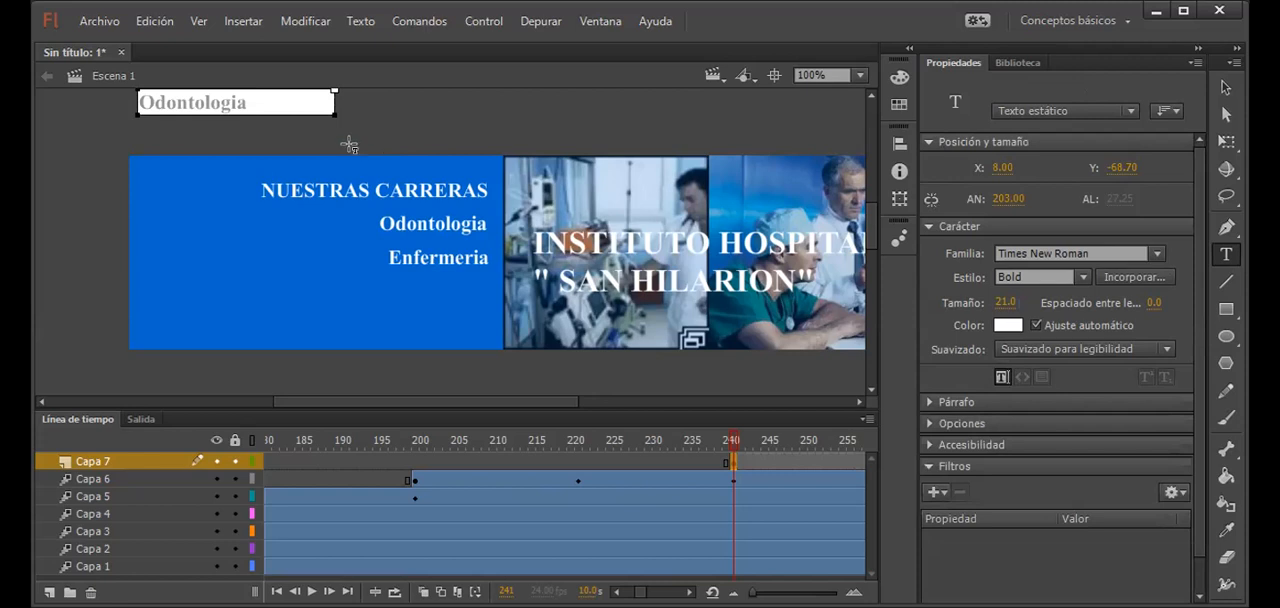
click(1232, 88)
drag(210, 97, 208, 106)
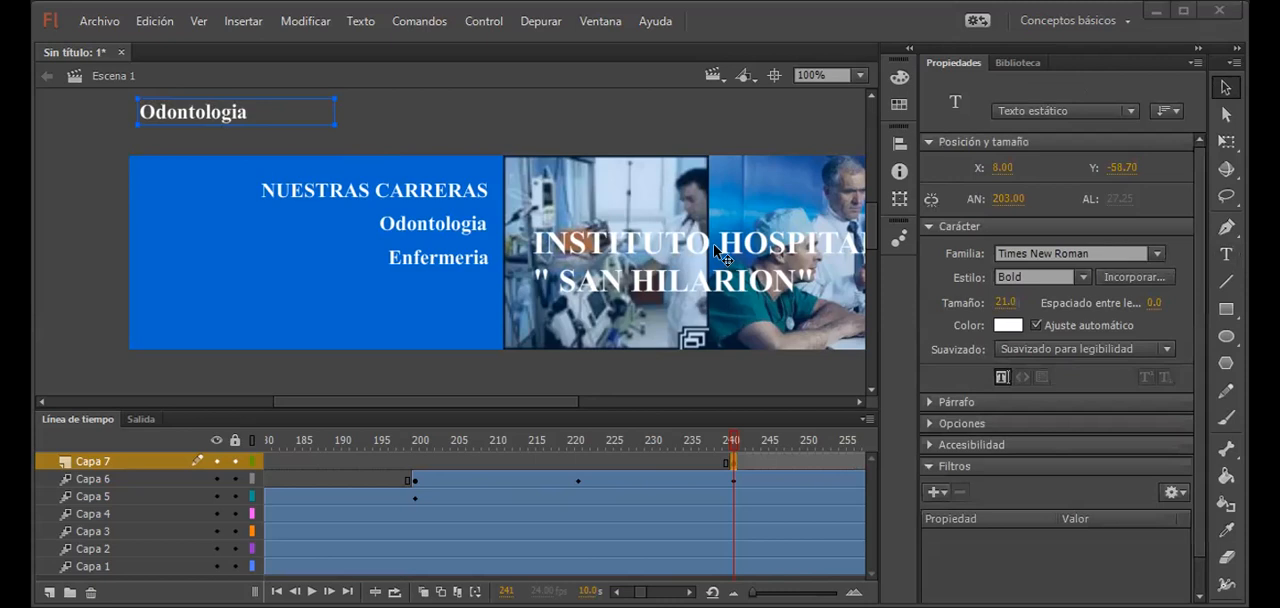
Step: Convert the new Odontologia text above the banner into a movie clip symbol named texto5
click(689, 592)
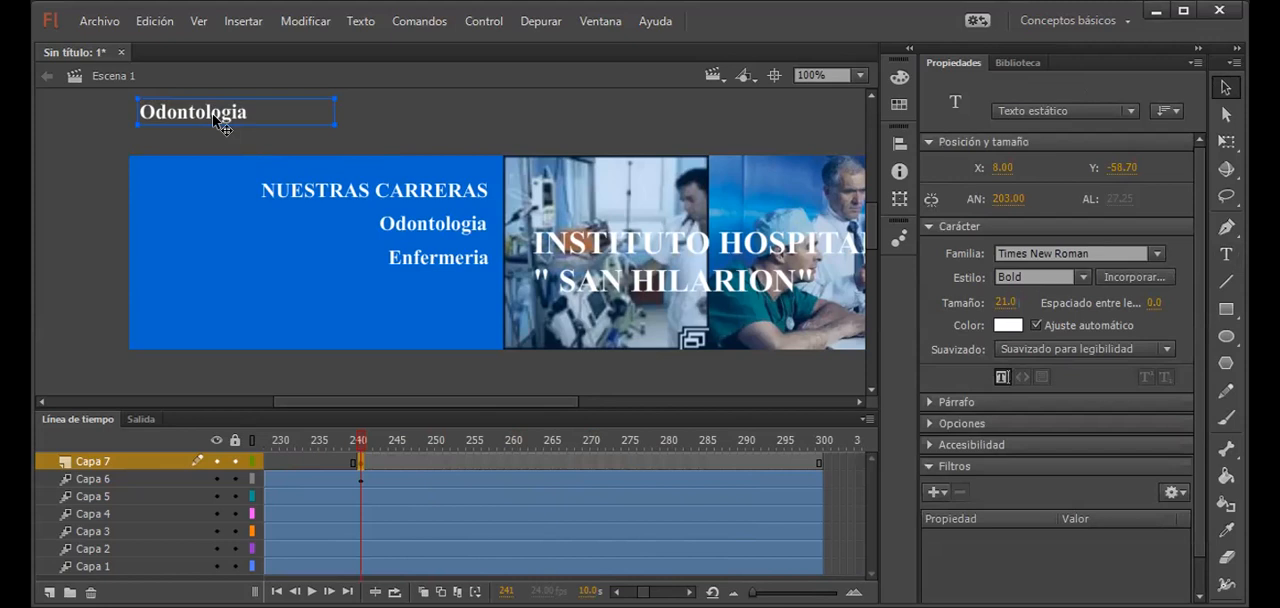
key(F8)
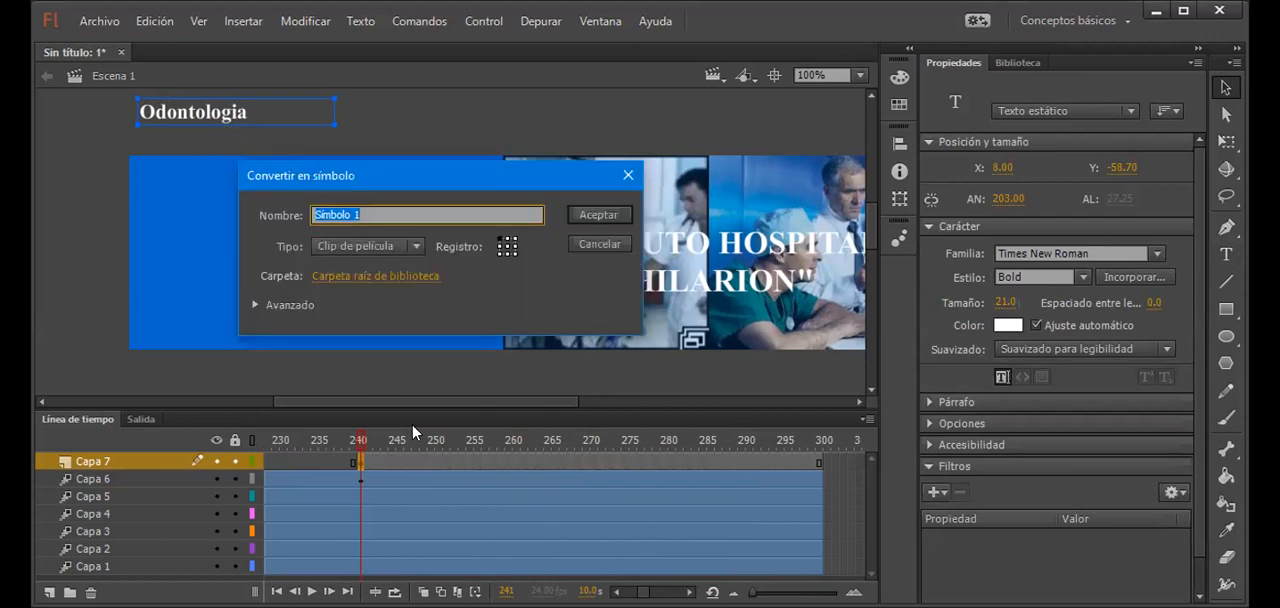
text(texto5)
key(Return)
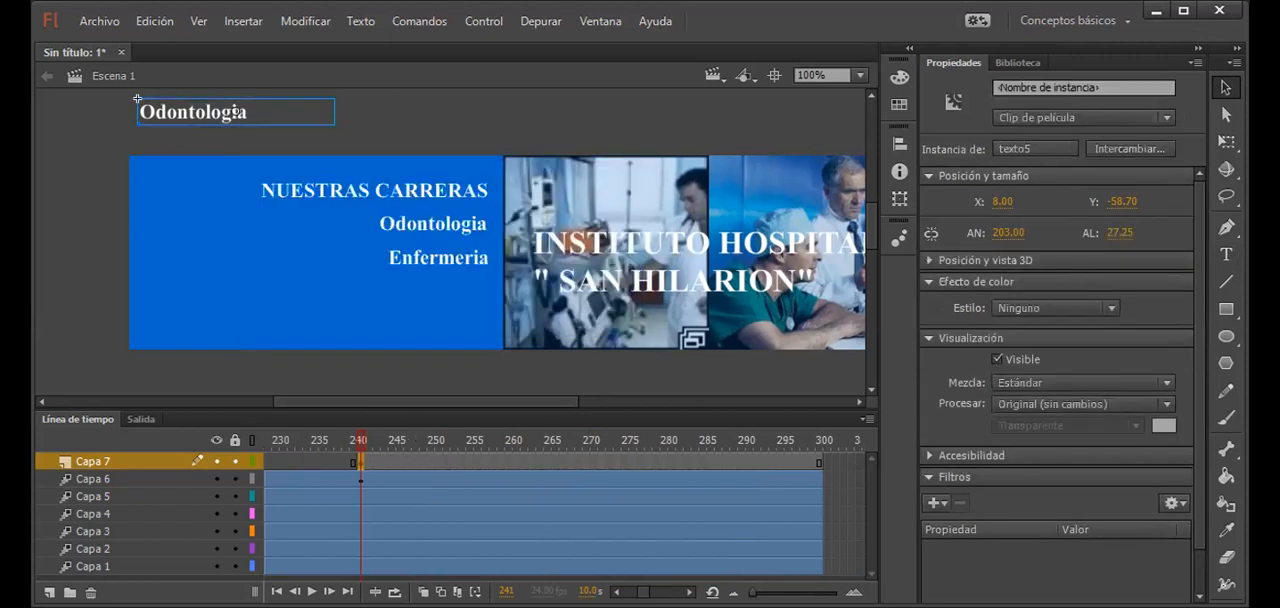
Step: Create a motion tween on Capa 7 and move its Odontologia text down into the blue area at frame 261, to about Y 111
click(609, 461)
right_click(608, 458)
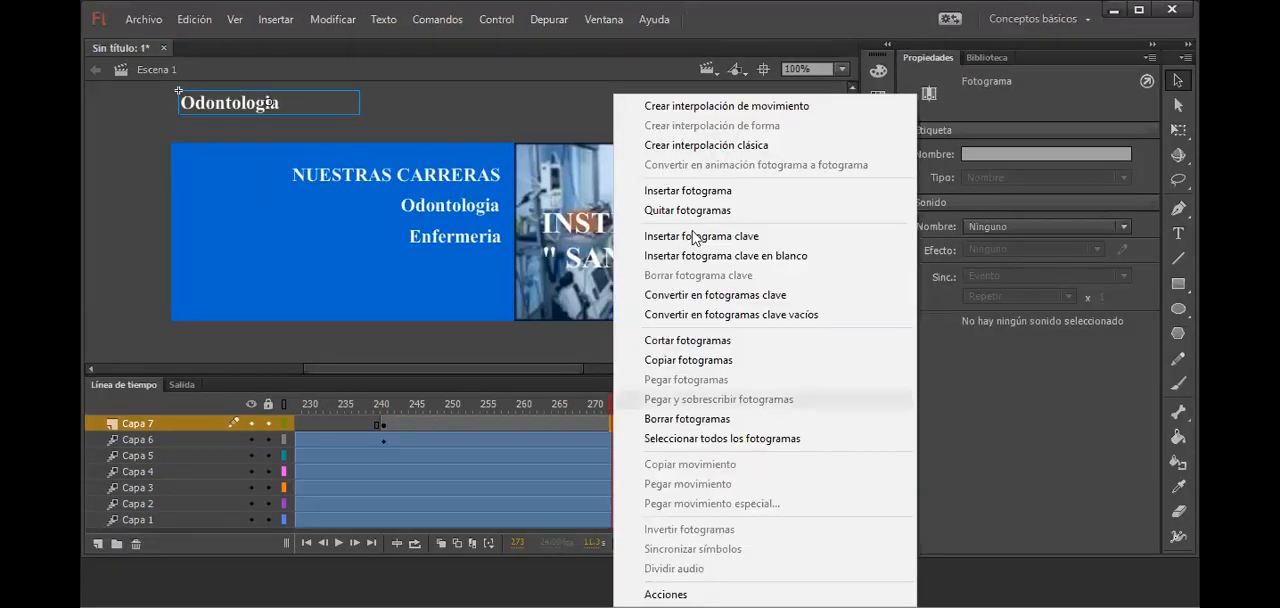
click(735, 117)
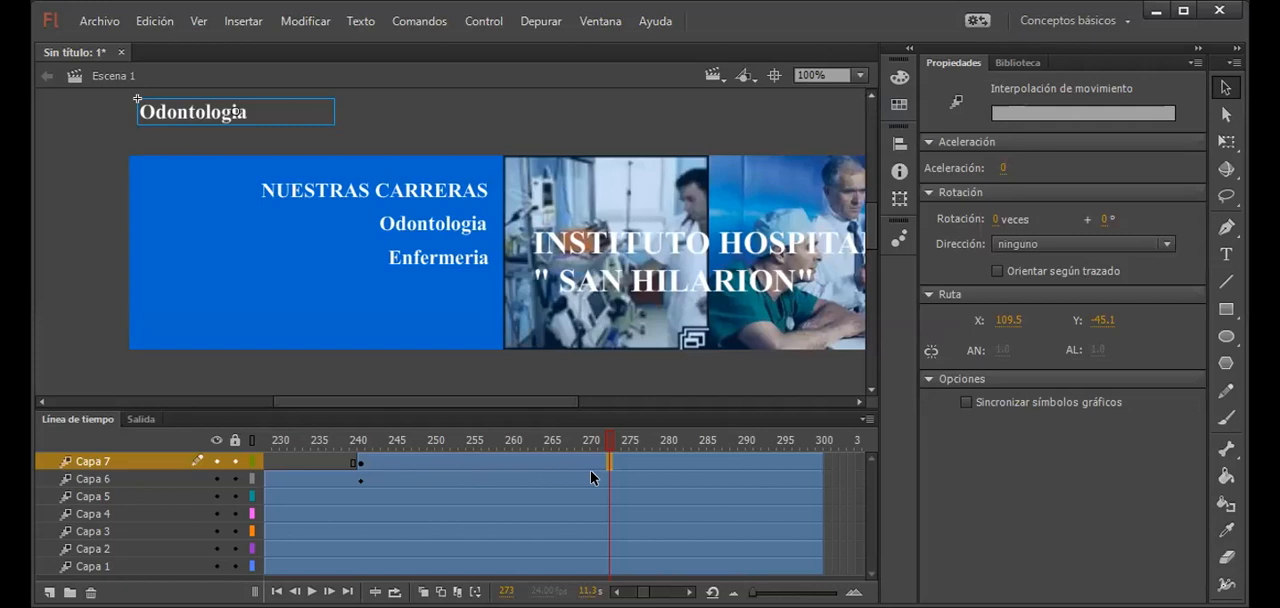
click(513, 464)
drag(208, 120, 212, 285)
Step: Try shifting the Capa 7 Odontologia text toward the career list at frame 281, and undo the move
click(673, 469)
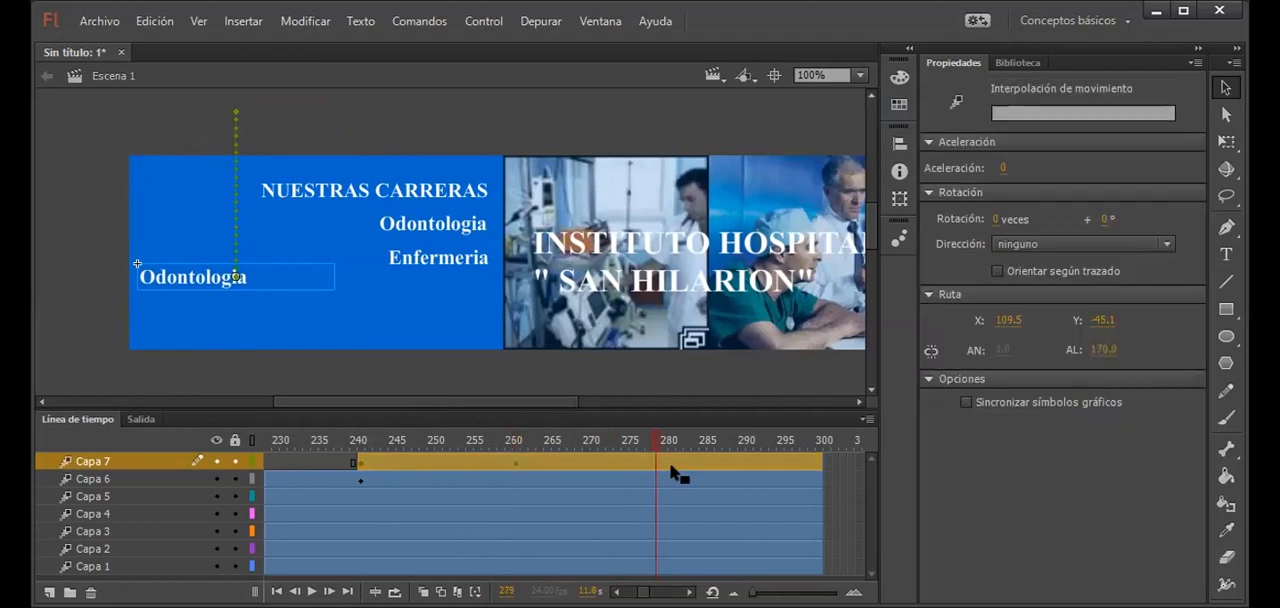
click(671, 464)
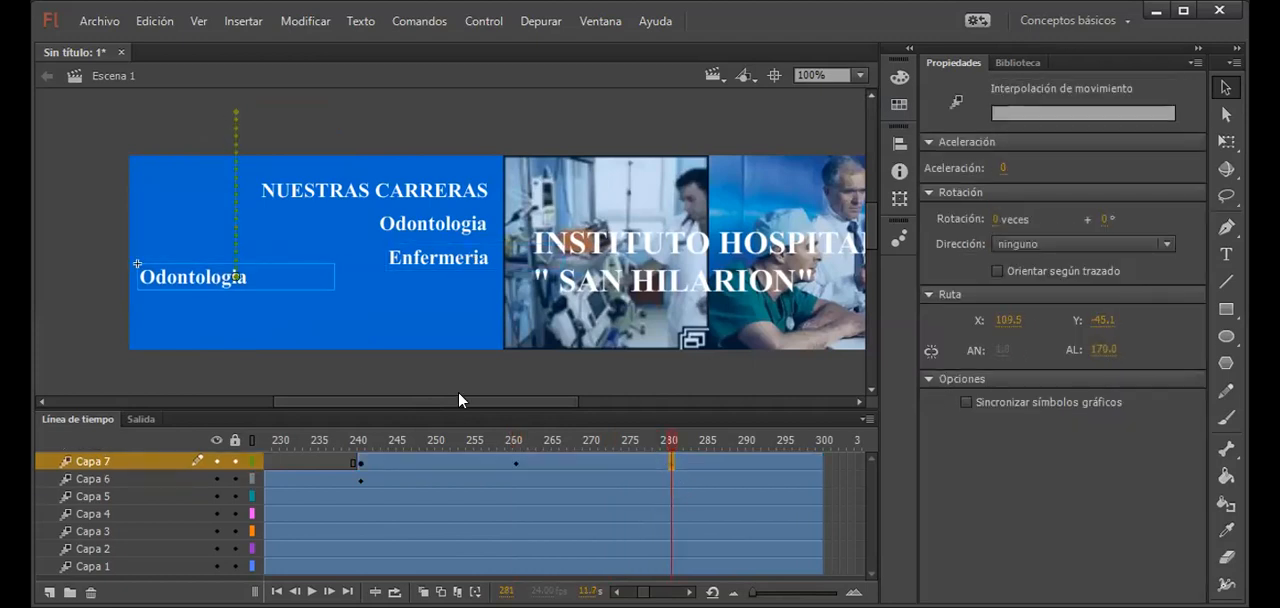
drag(208, 280, 238, 284)
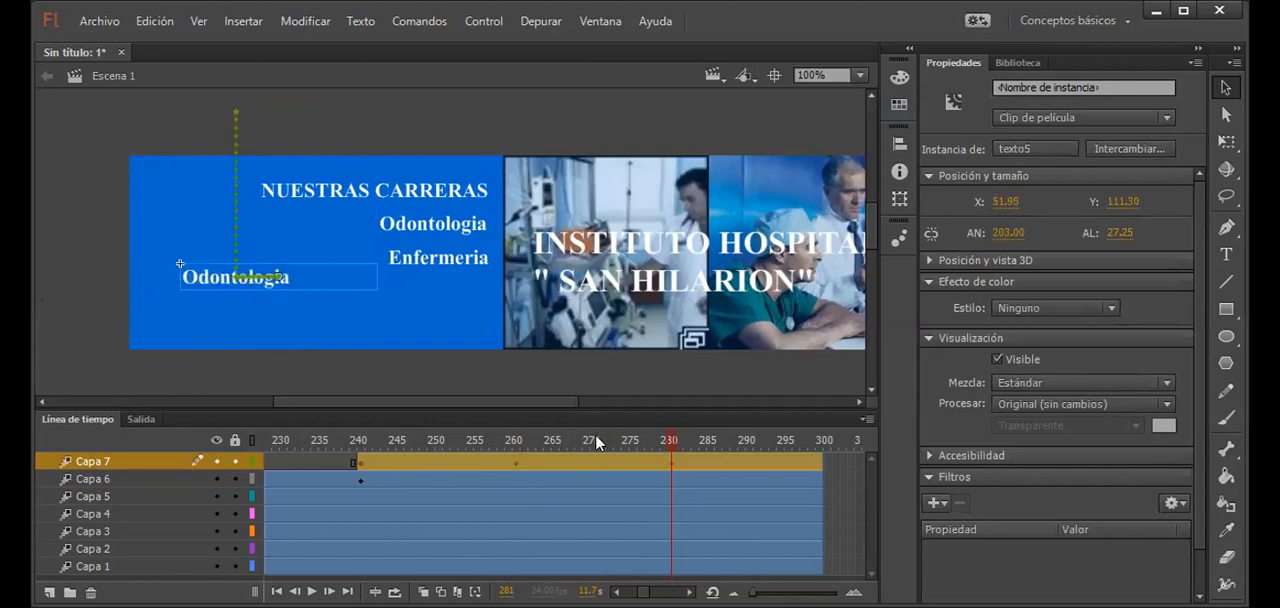
key(ctrl+z)
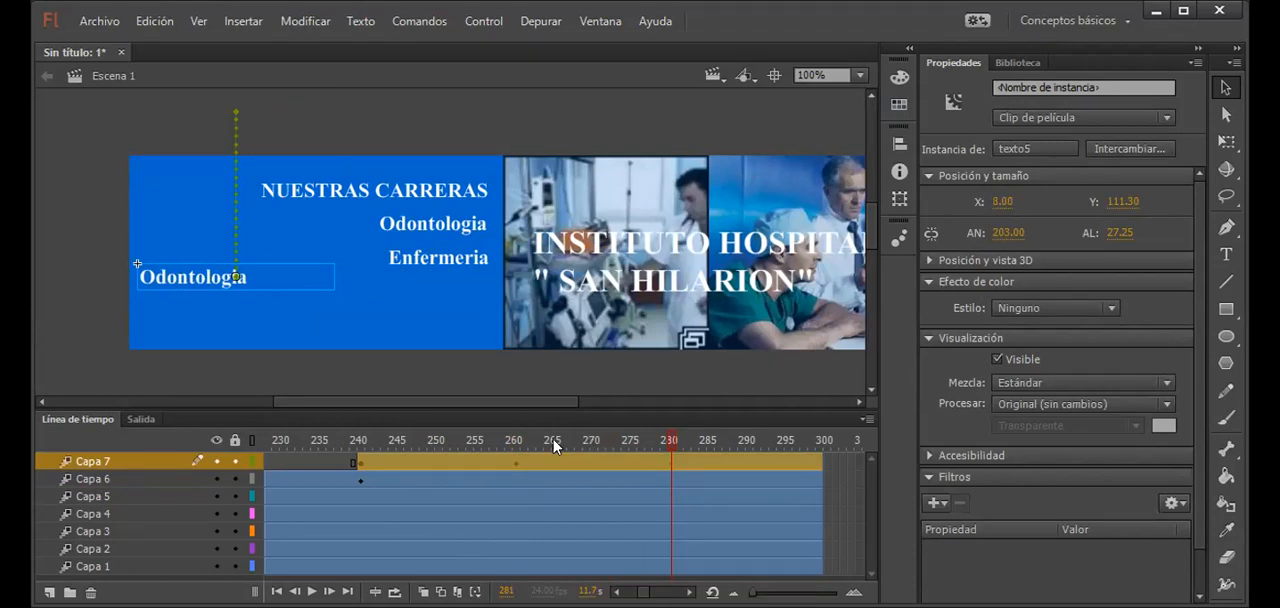
Step: Lower the Capa 7 Odontologia text at frame 261 to about Y 131
click(508, 479)
click(210, 272)
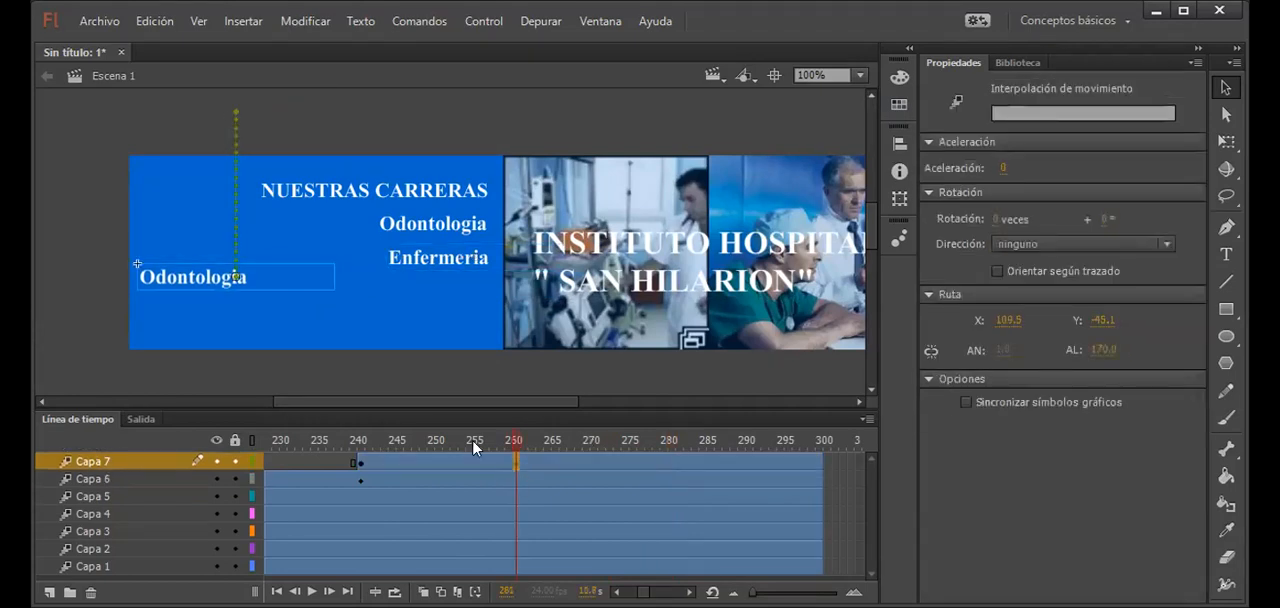
drag(210, 276, 213, 298)
Step: Shift the Capa 7 Odontologia text horizontally at frame 281 to about X 255, placing it beneath Enfermeria
click(686, 466)
click(670, 492)
click(671, 465)
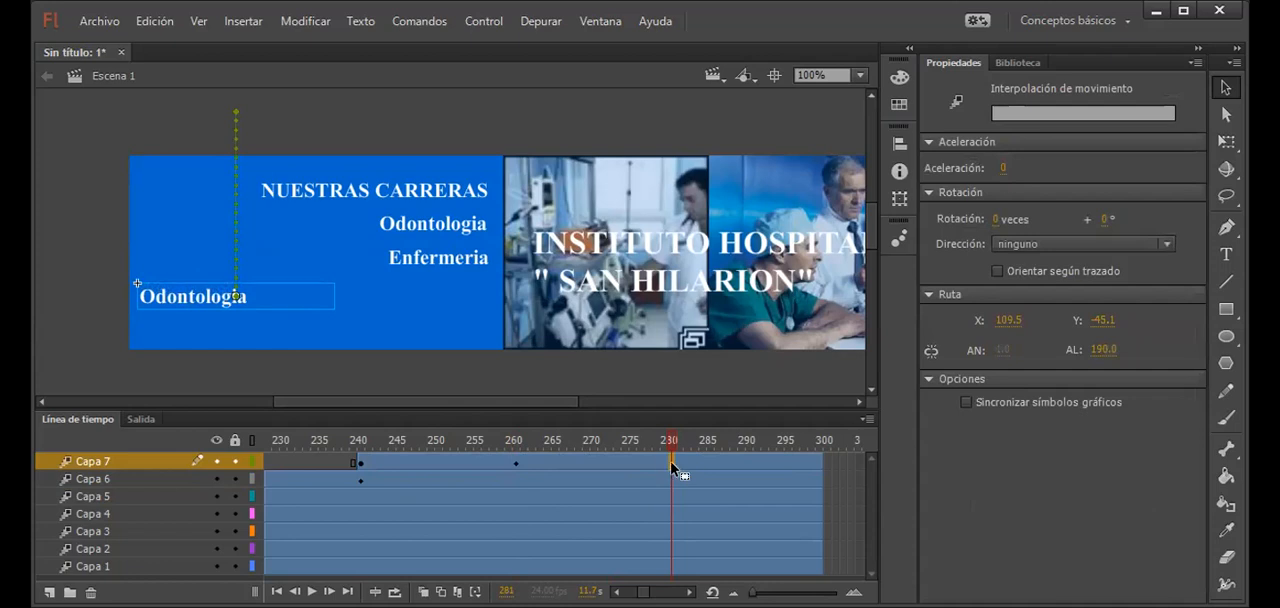
drag(213, 296, 446, 292)
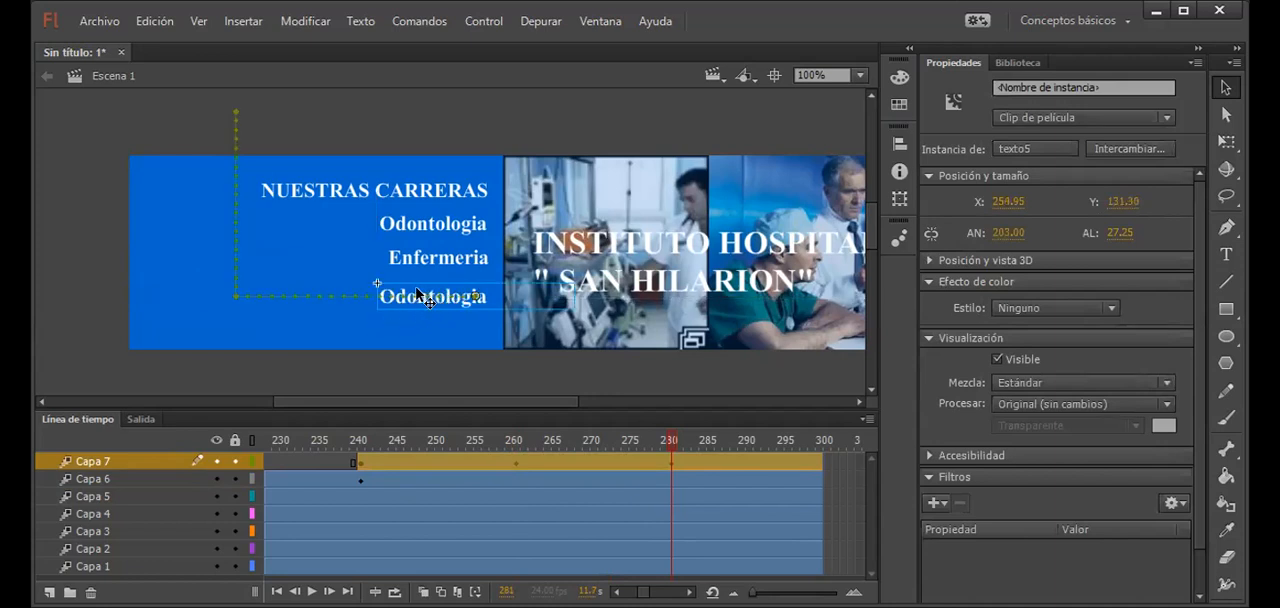
Step: Replace the text inside the texto5 symbol with "Farmacia" and return to Escena 1
double_click(410, 292)
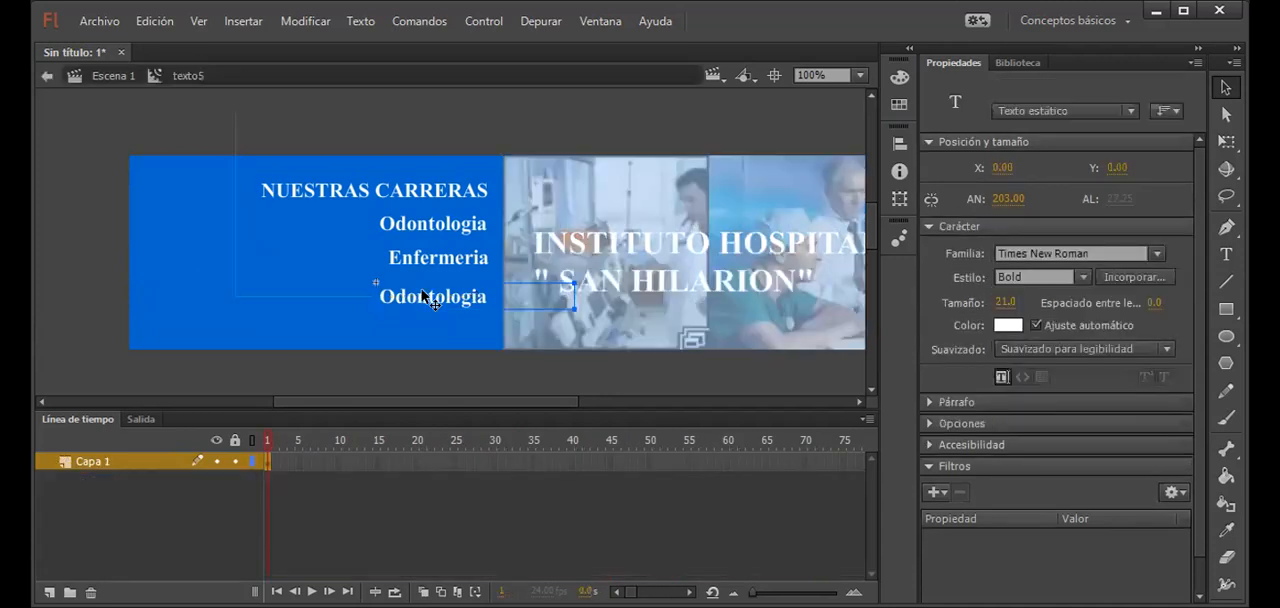
double_click(424, 295)
double_click(421, 290)
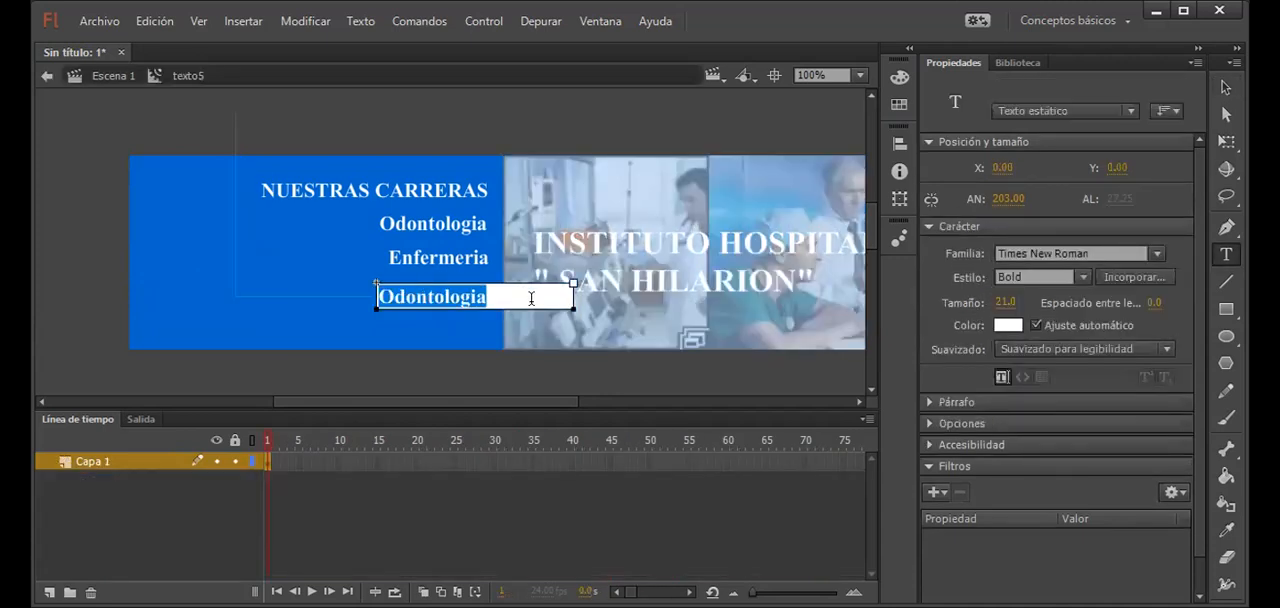
text(Farmacia)
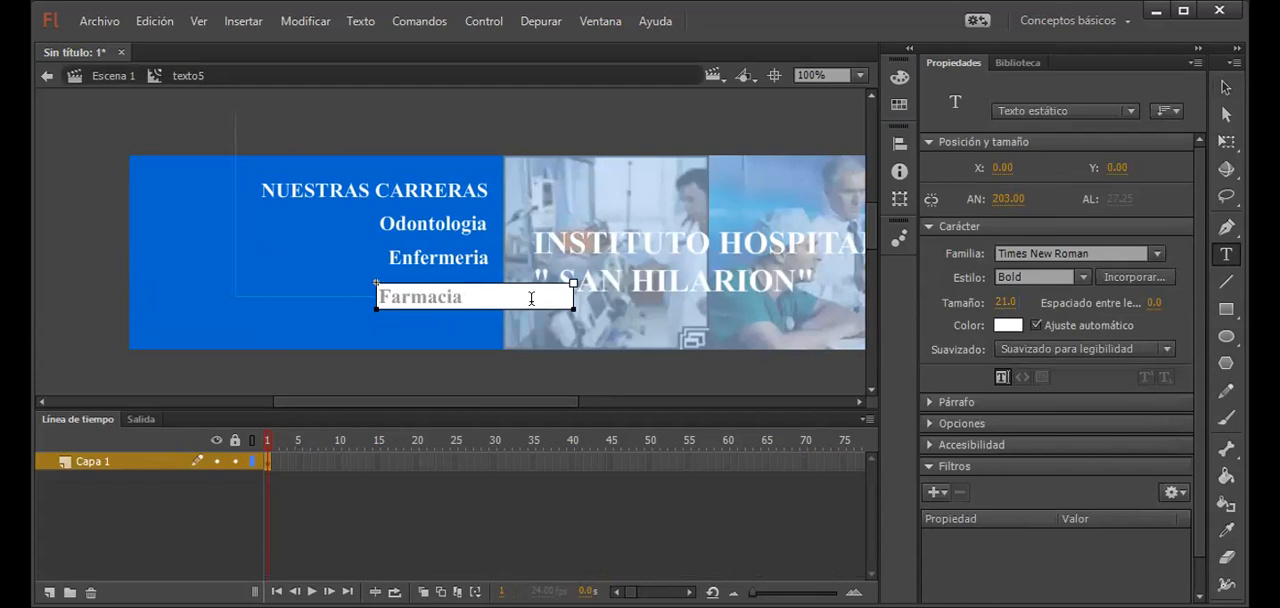
click(1226, 88)
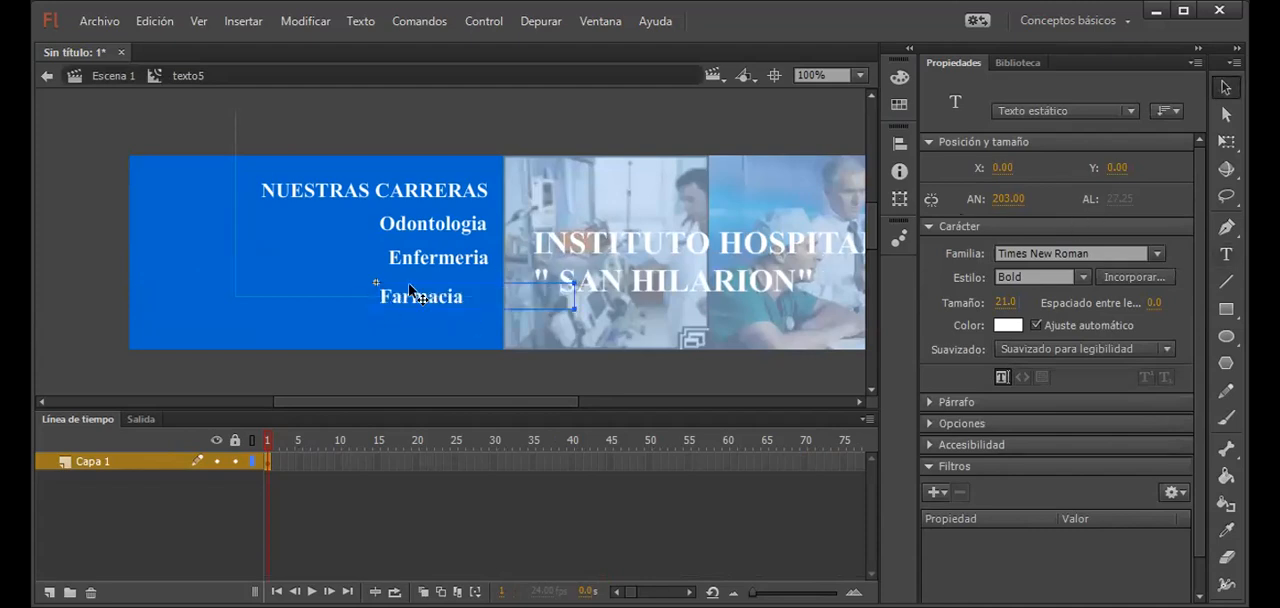
click(102, 78)
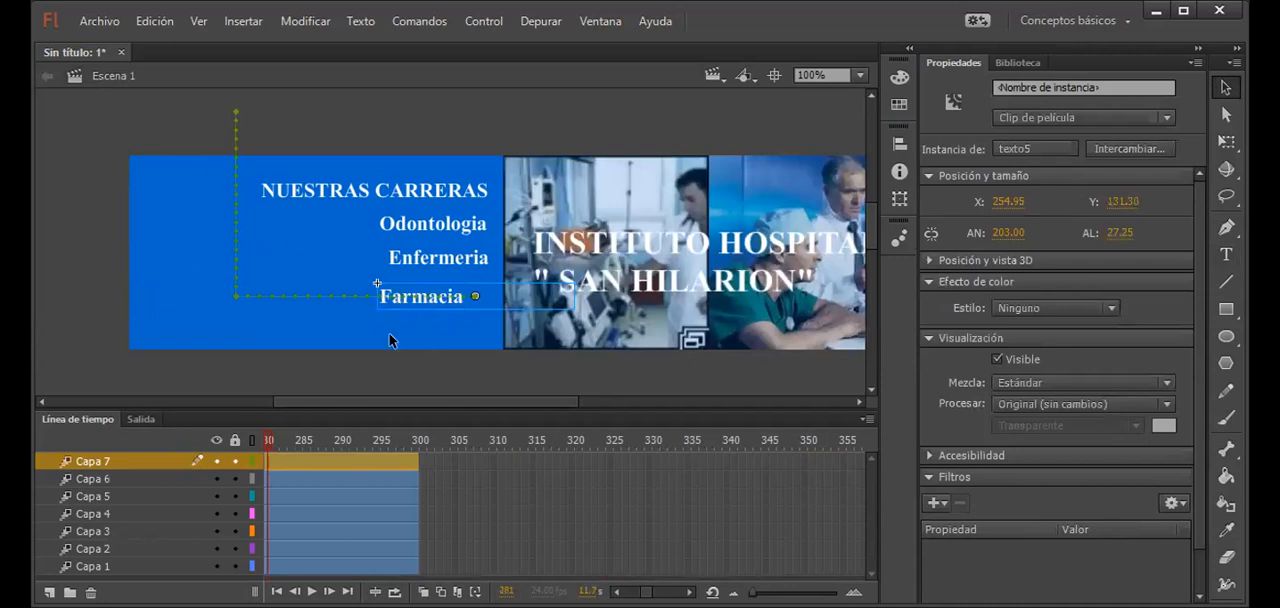
Step: Nudge the Farmacia text rightward at frame 281 so that its end roughly lines up with Enfermeria above it
drag(268, 440, 307, 445)
drag(345, 478, 615, 462)
click(616, 463)
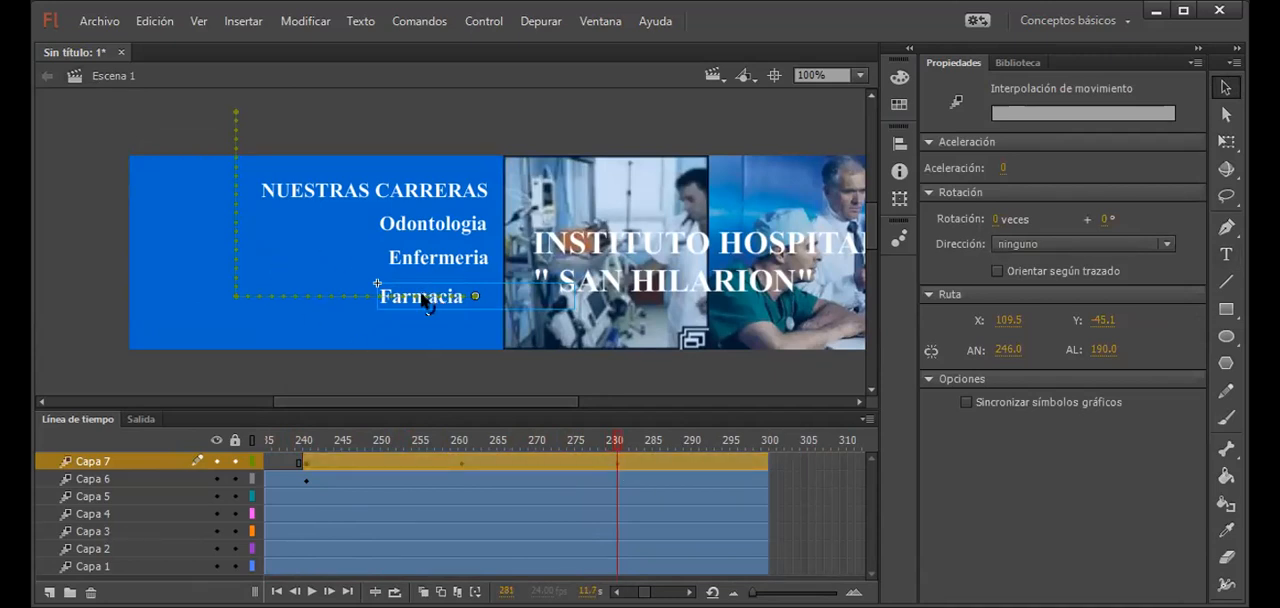
drag(434, 305, 457, 309)
click(417, 341)
mouse_move(429, 397)
mouse_down()
mouse_move(272, 396)
mouse_move(501, 390)
mouse_move(438, 397)
mouse_up()
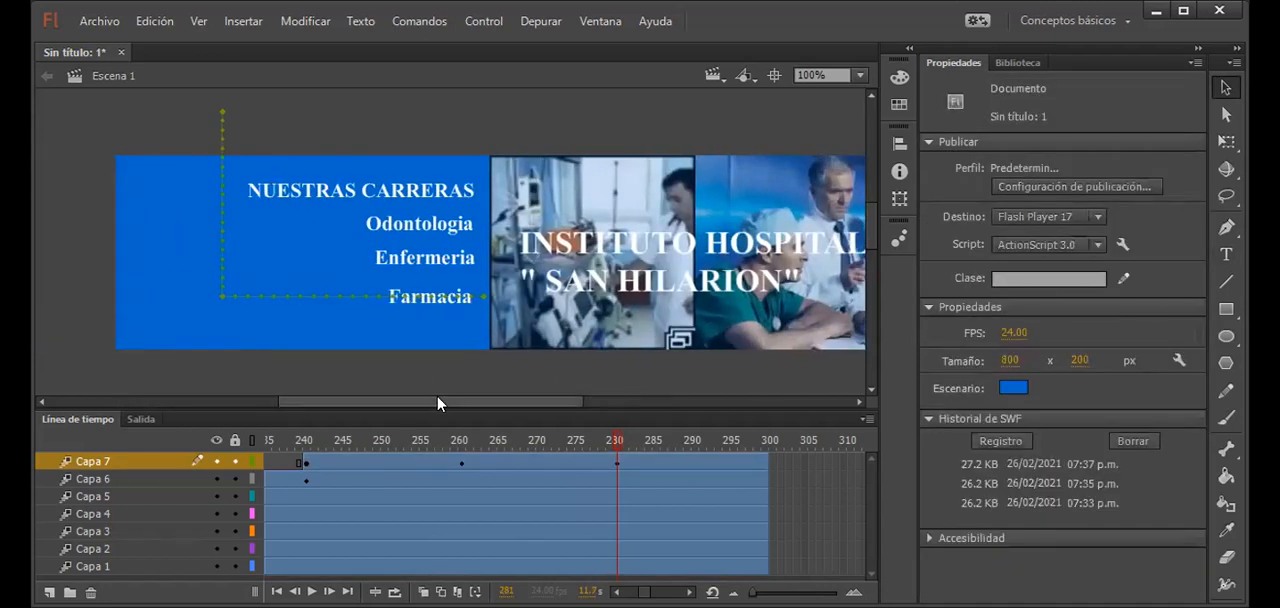
Step: Test the movie to check how Farmacia enters the career list, and close the preview
key(ctrl+Return)
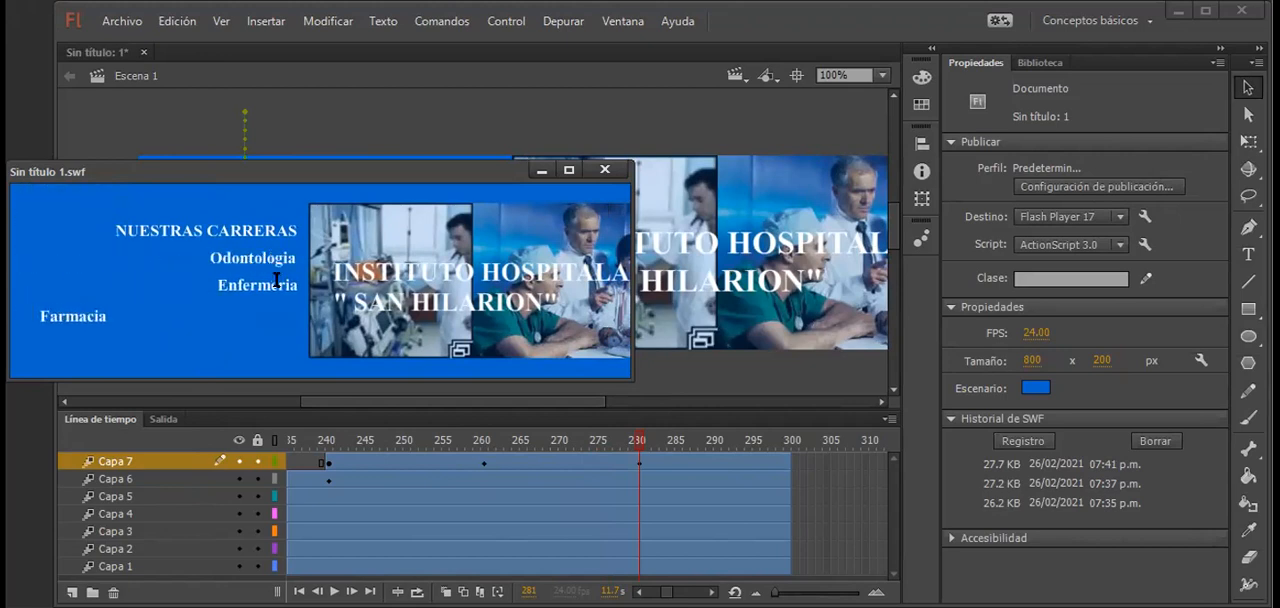
click(600, 170)
drag(506, 401, 540, 401)
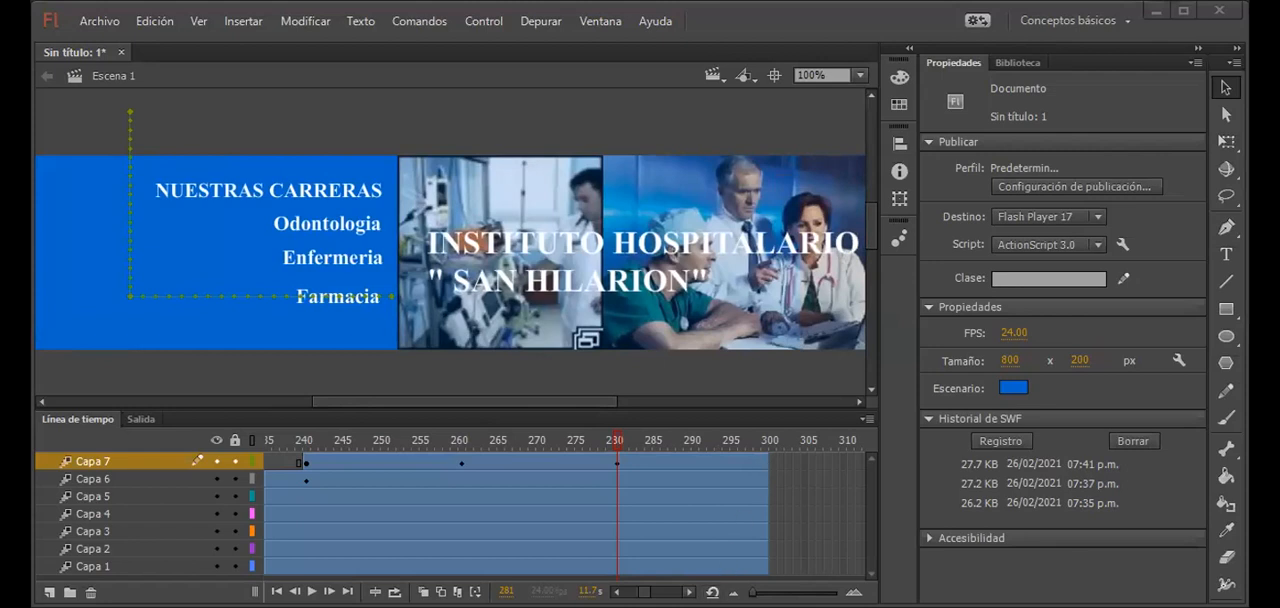
Step: Extend the animation spans of Capa 7, Capa 6 and Capa 5 to frame 400
click(689, 592)
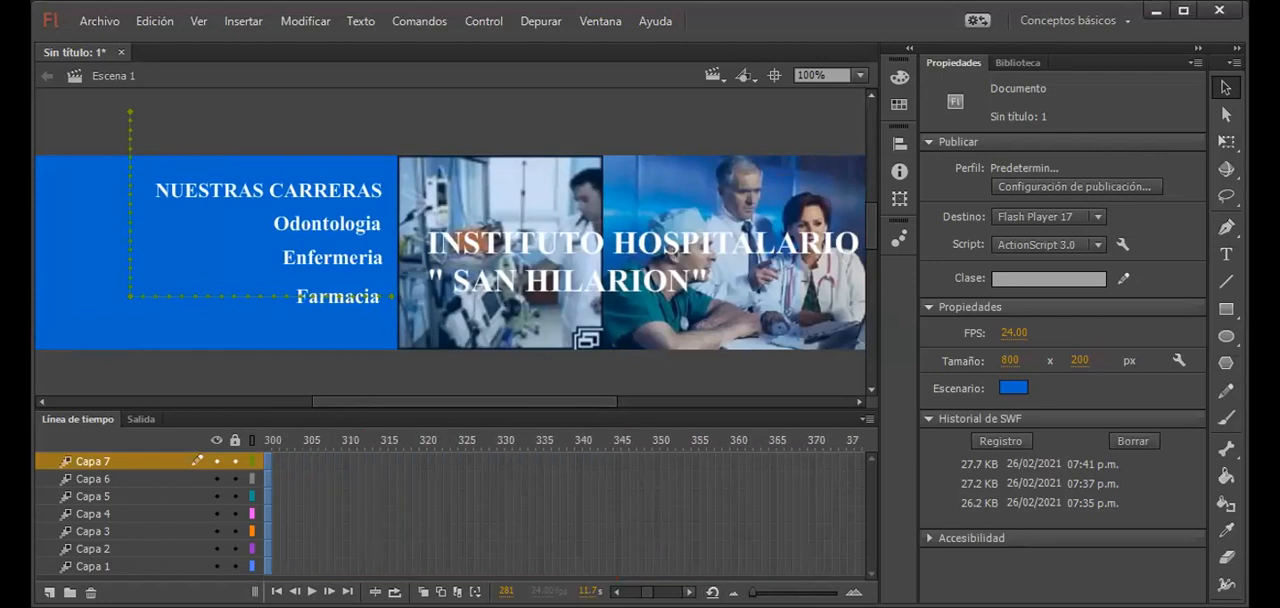
click(689, 592)
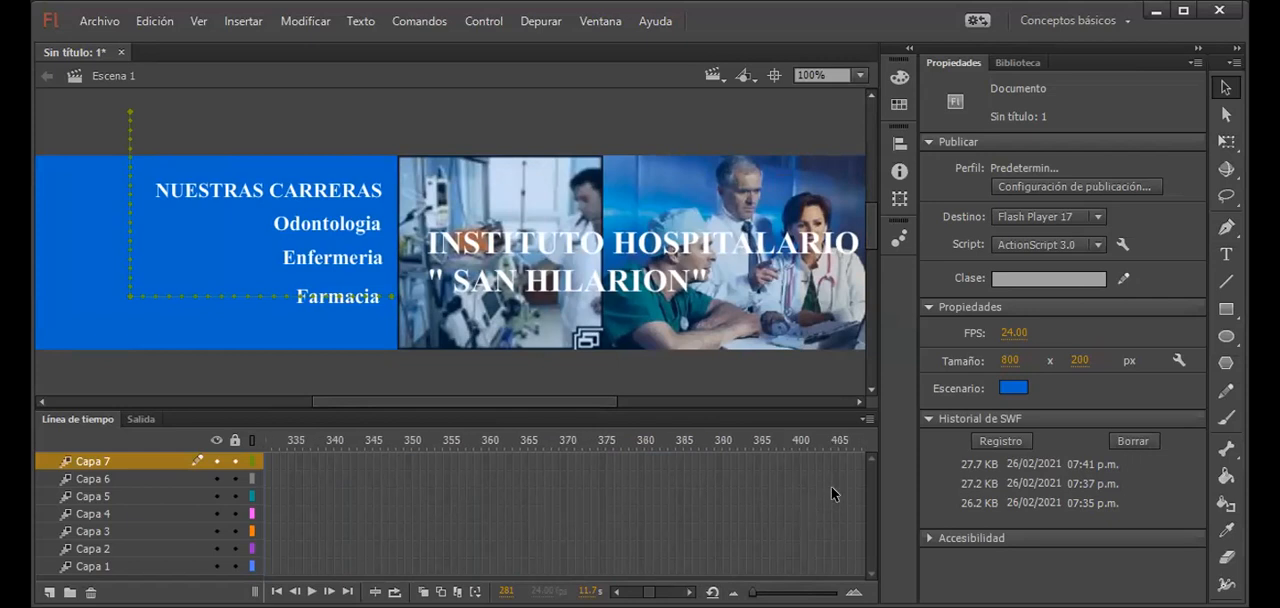
click(795, 463)
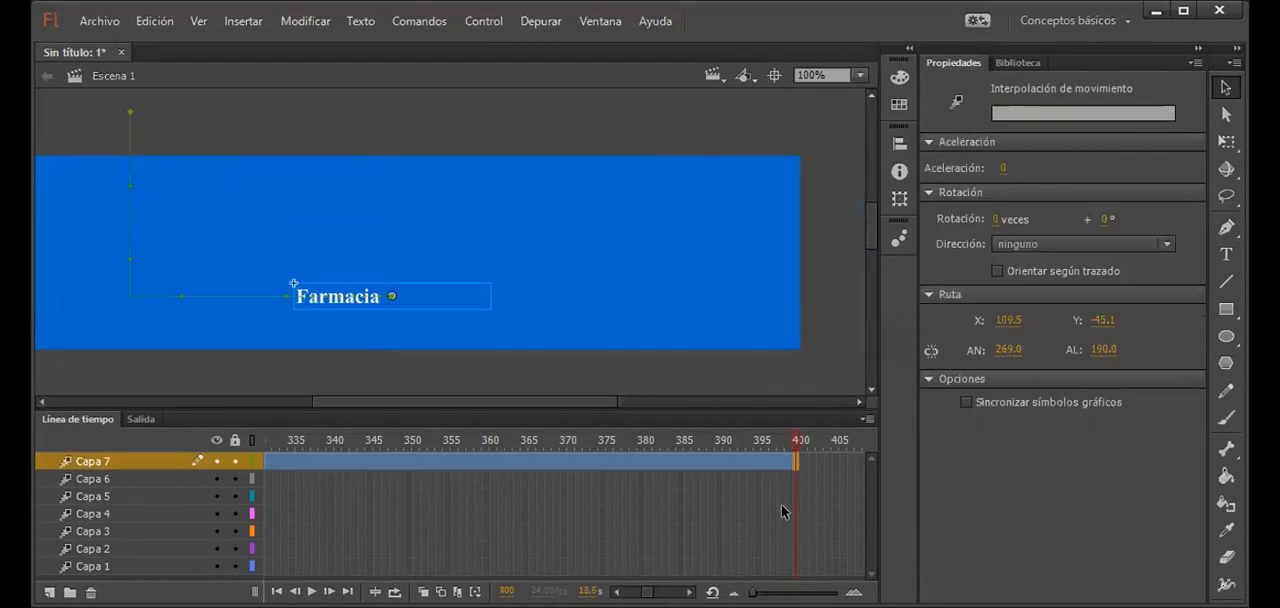
click(789, 479)
click(790, 479)
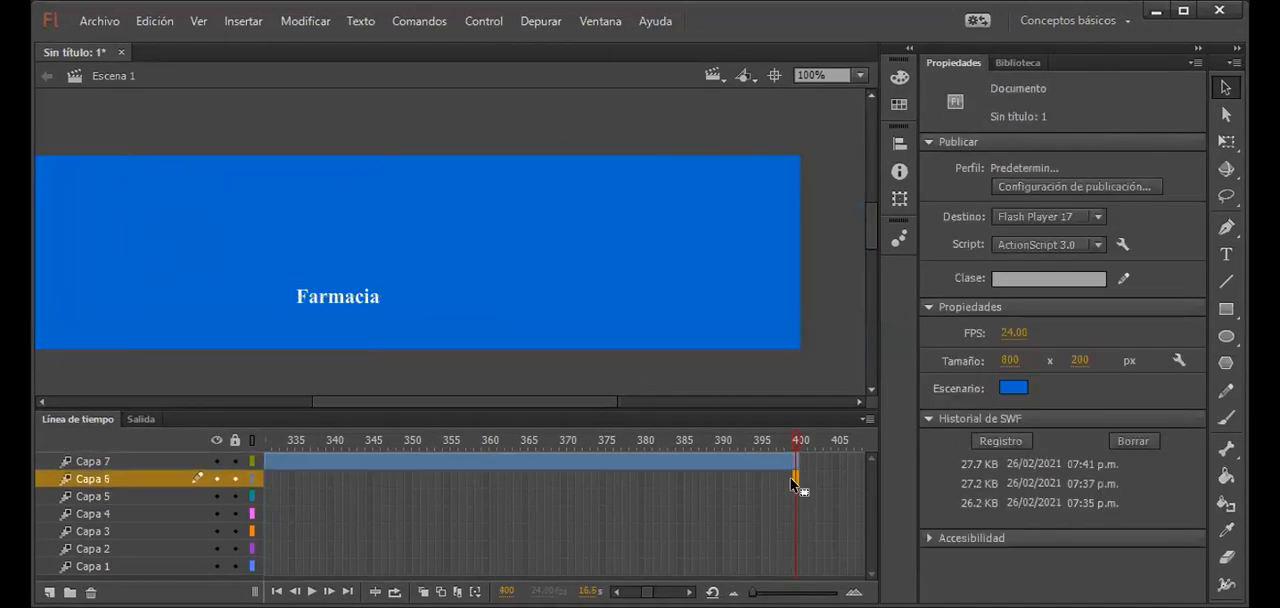
key(F5)
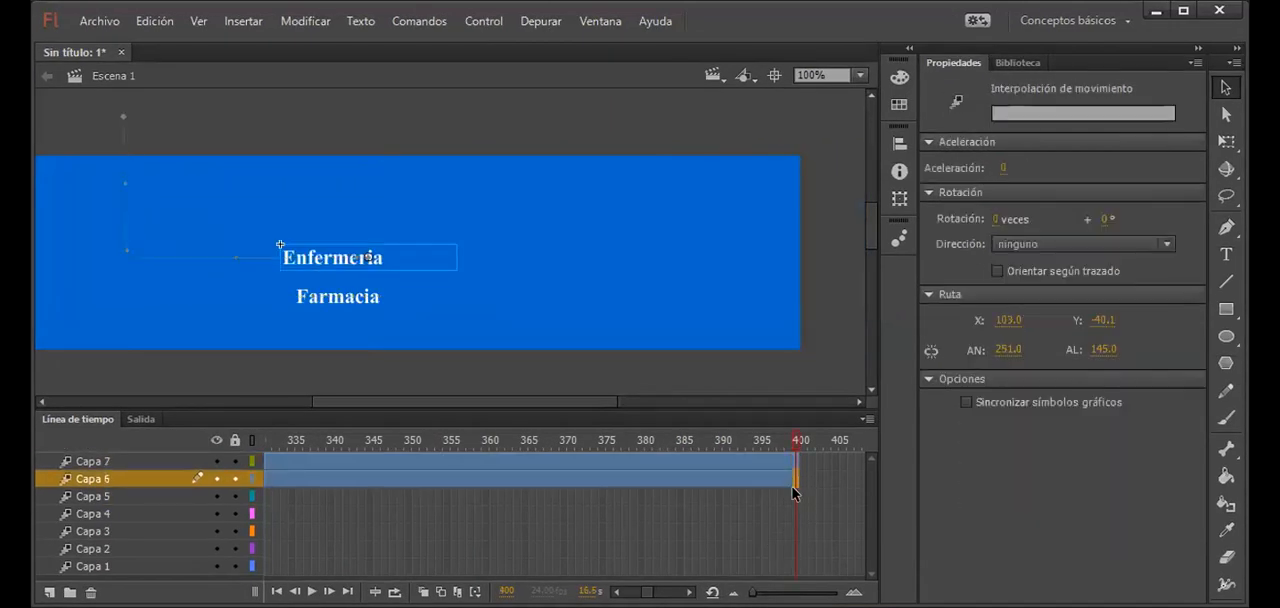
click(793, 493)
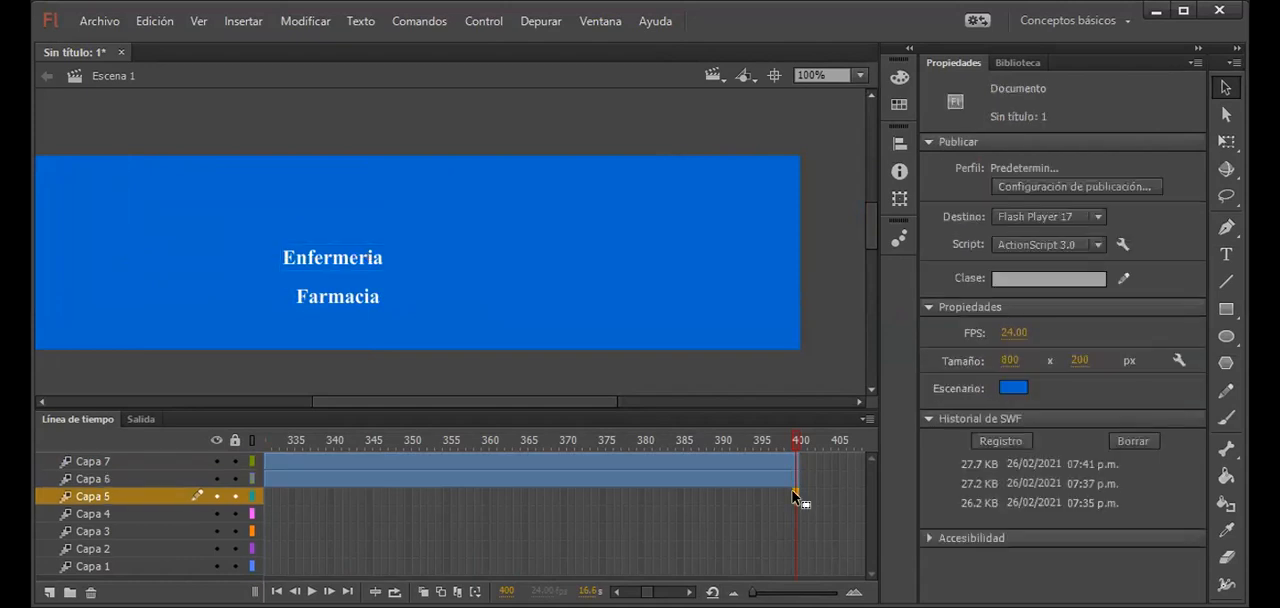
key(F5)
Step: Extend the spans of Capa 4, Capa 3, Capa 2 and Capa 1 to frame 400 as well
click(795, 514)
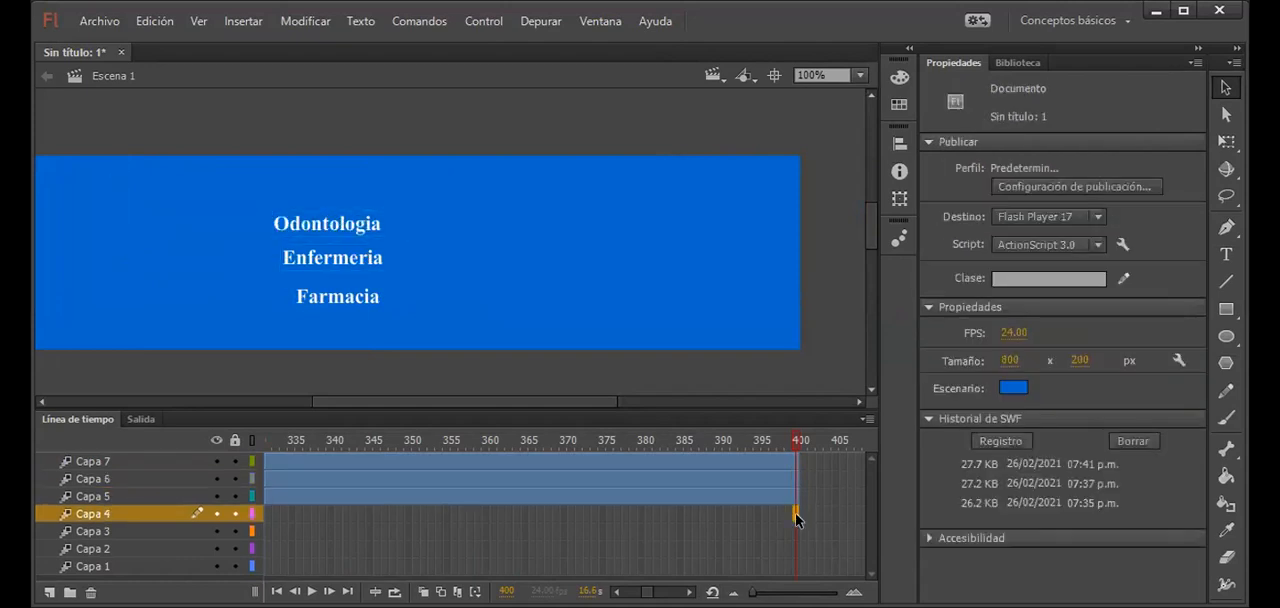
key(F5)
click(797, 530)
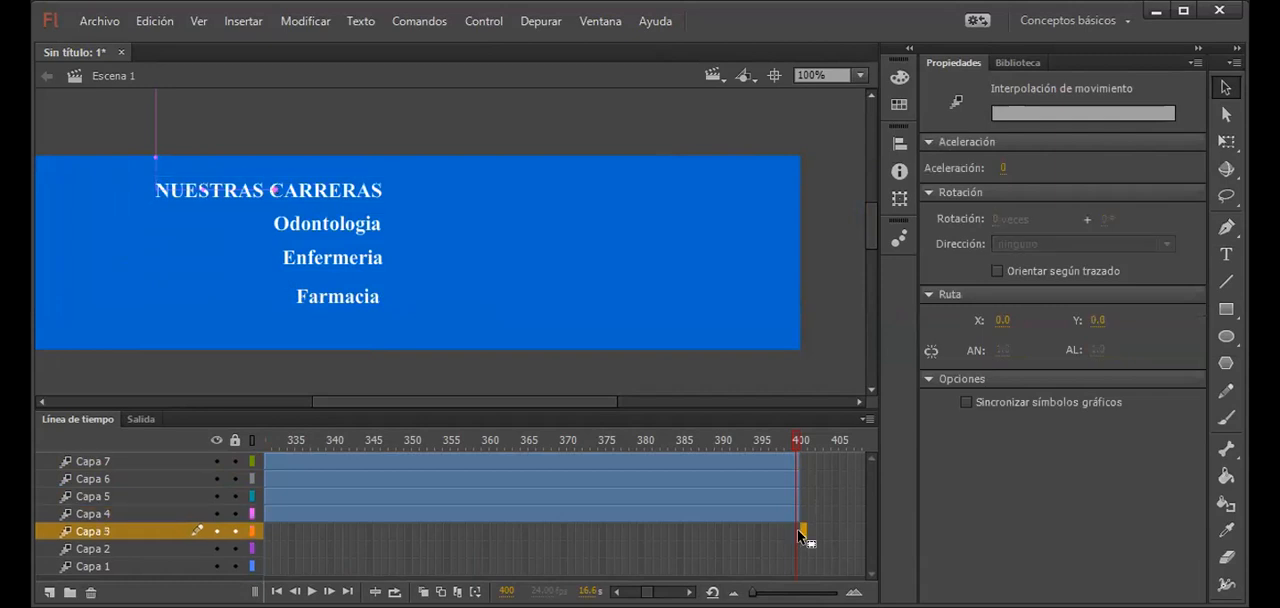
click(797, 531)
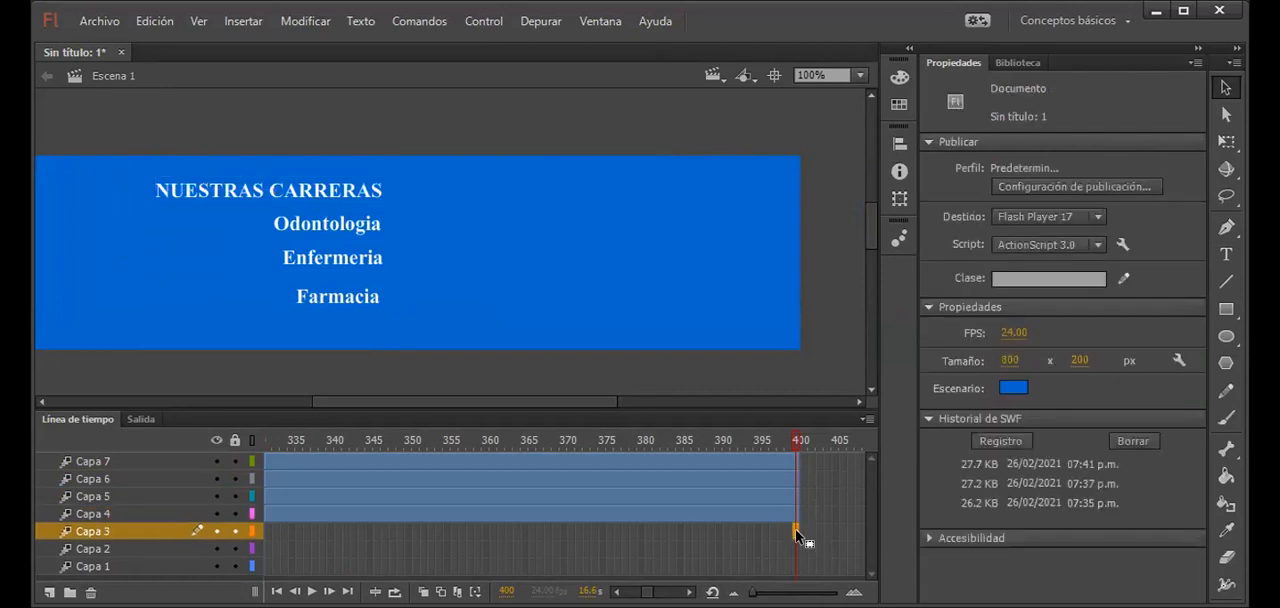
key(F5)
click(792, 549)
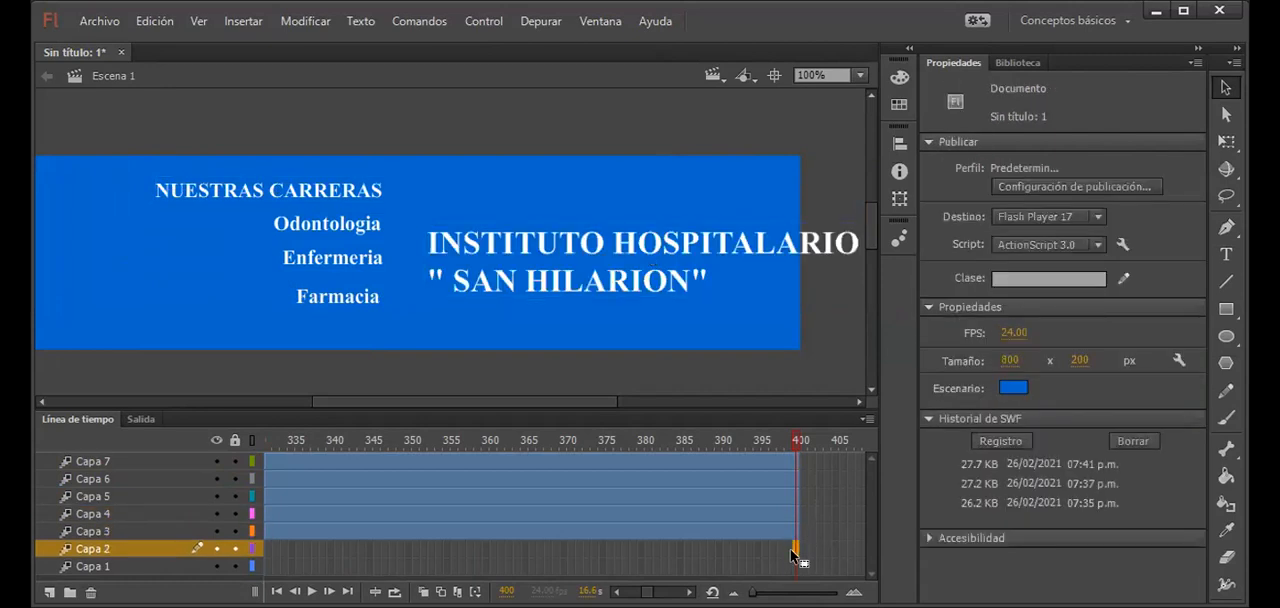
key(F5)
click(795, 566)
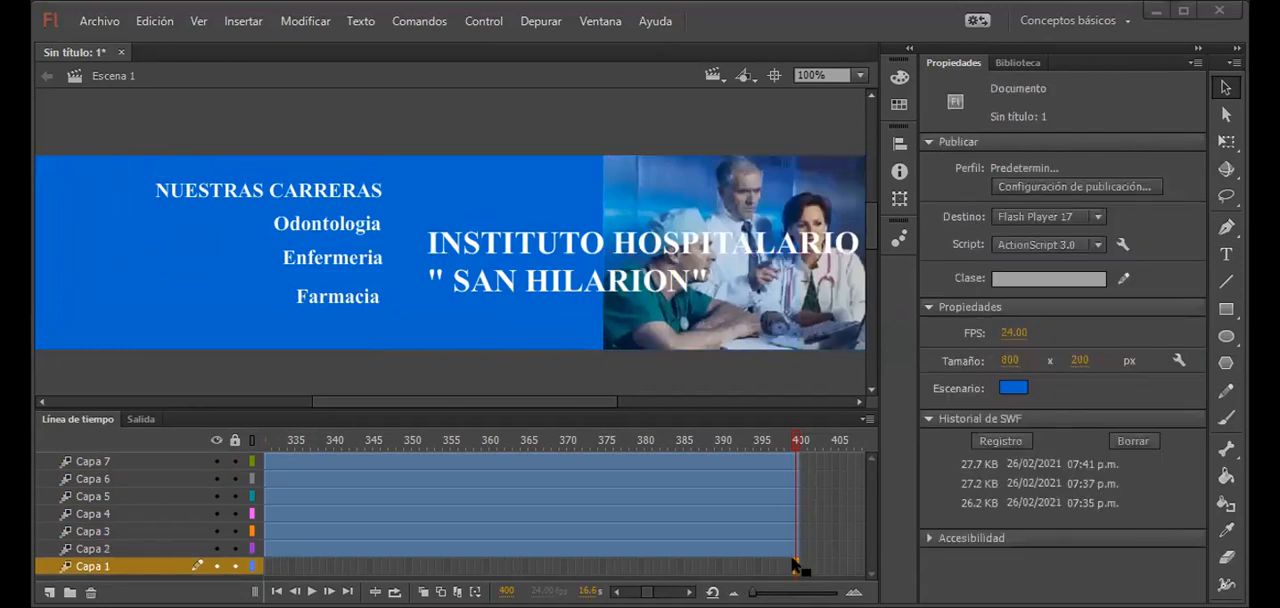
click(797, 566)
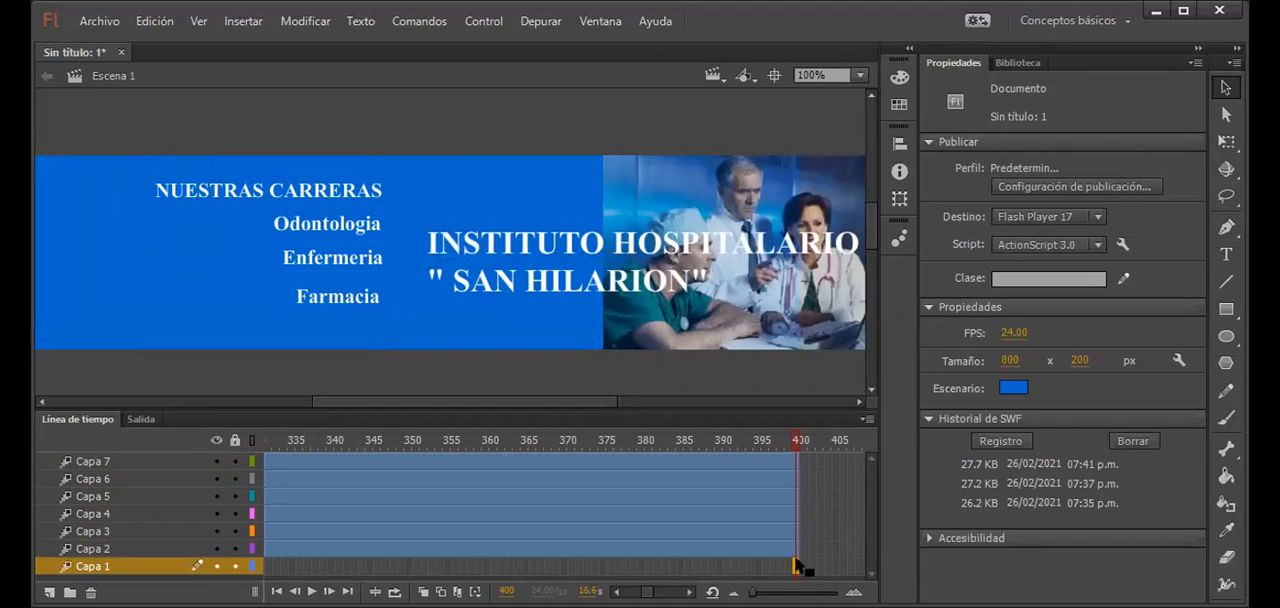
key(F5)
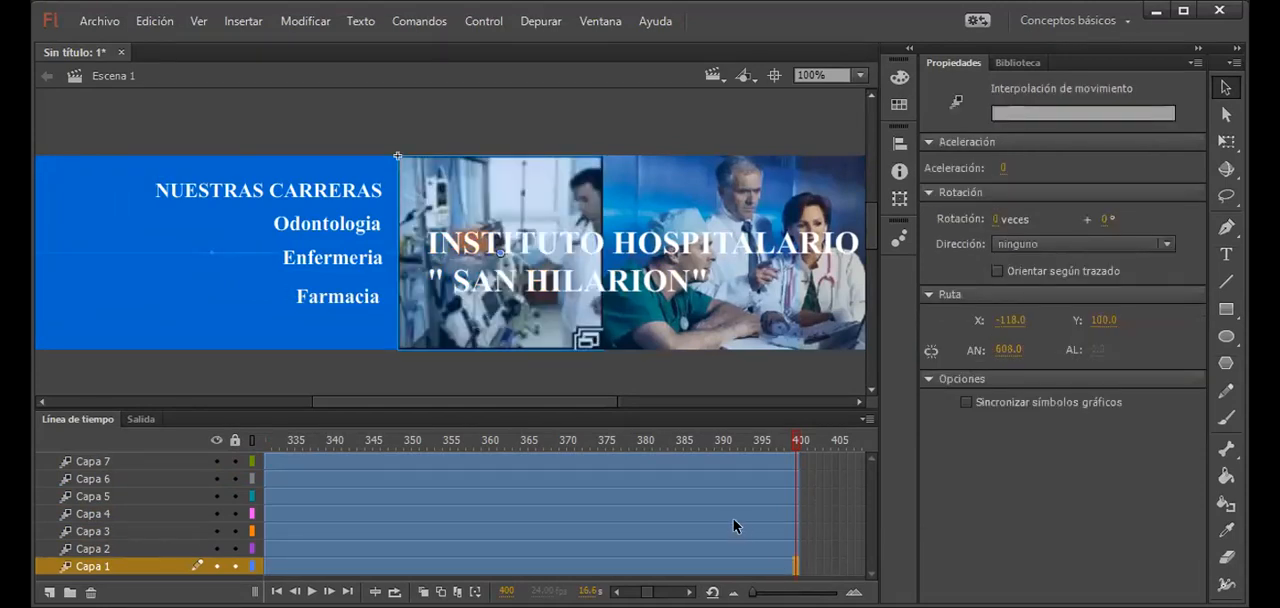
Step: Scrub back through the timeline, test the lengthened banner animation, and close the preview
drag(793, 438, 222, 460)
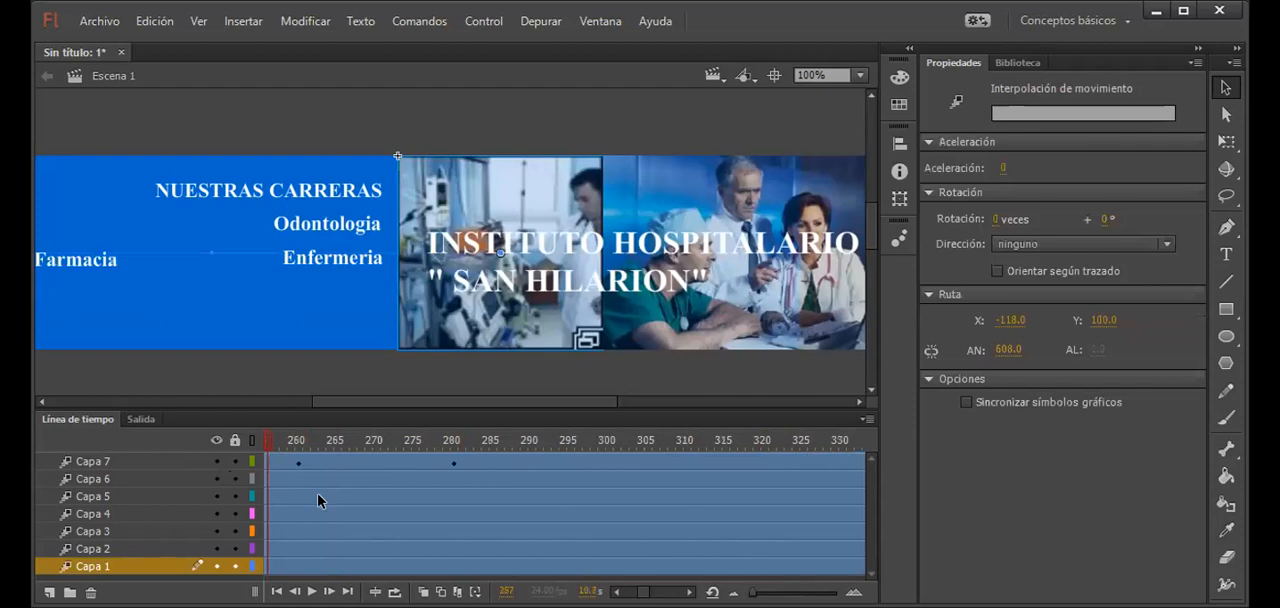
key(ctrl+Return)
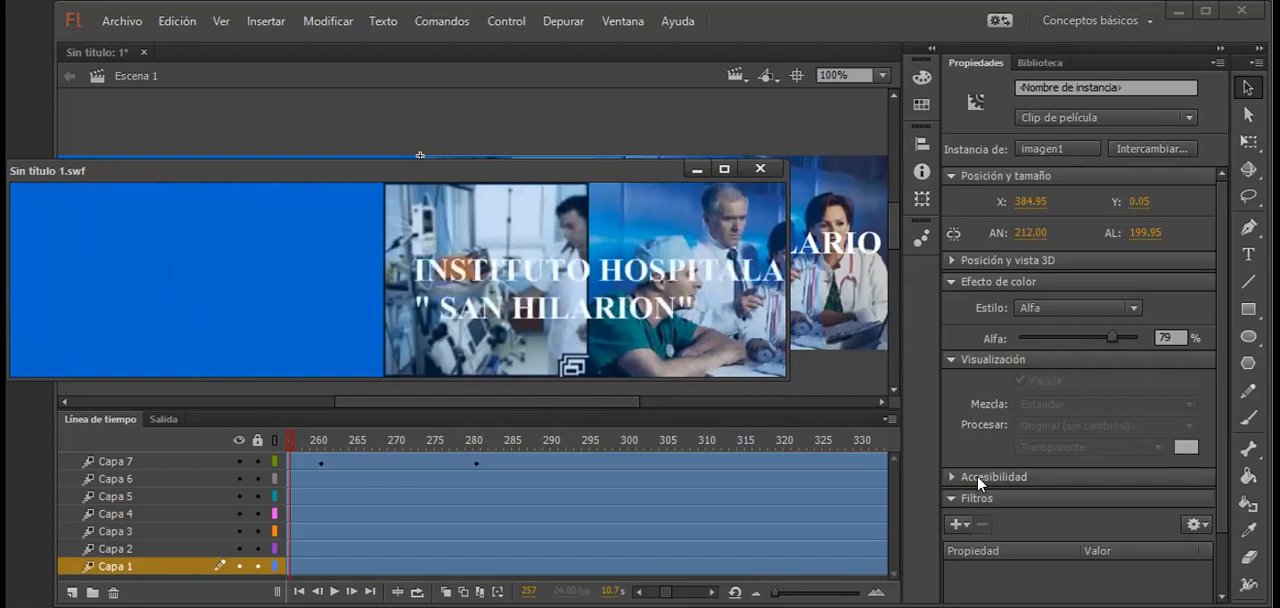
click(761, 170)
click(212, 125)
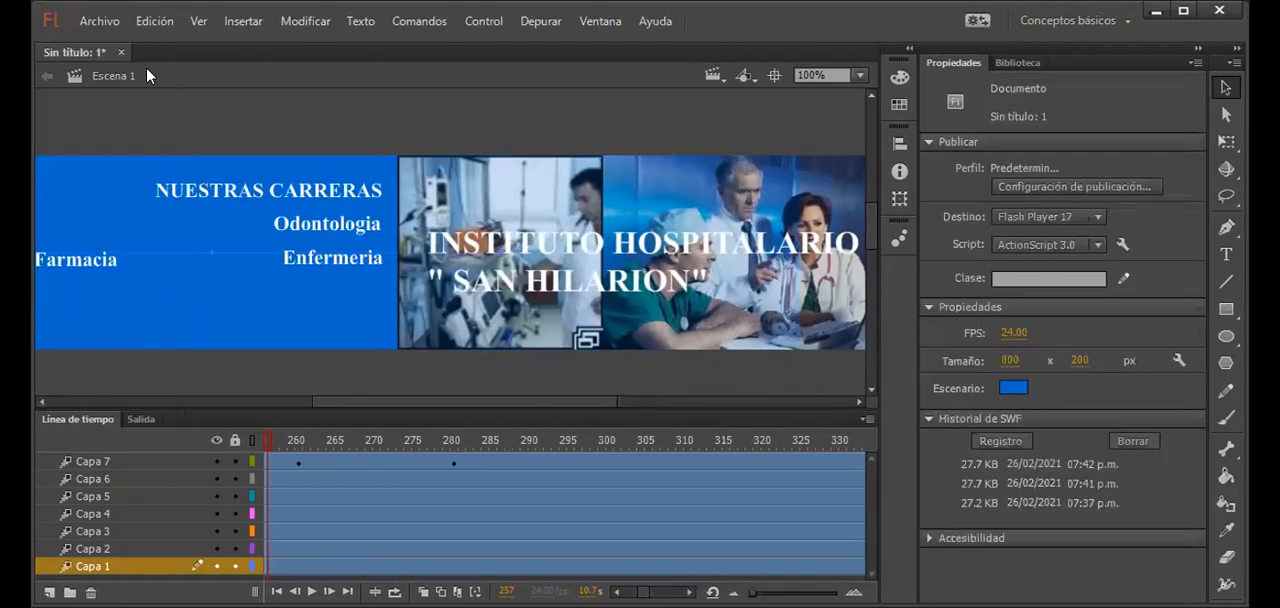
Step: Try to save the banner as a Flash document named "animacion publicidad" in the FLASH folder
click(108, 24)
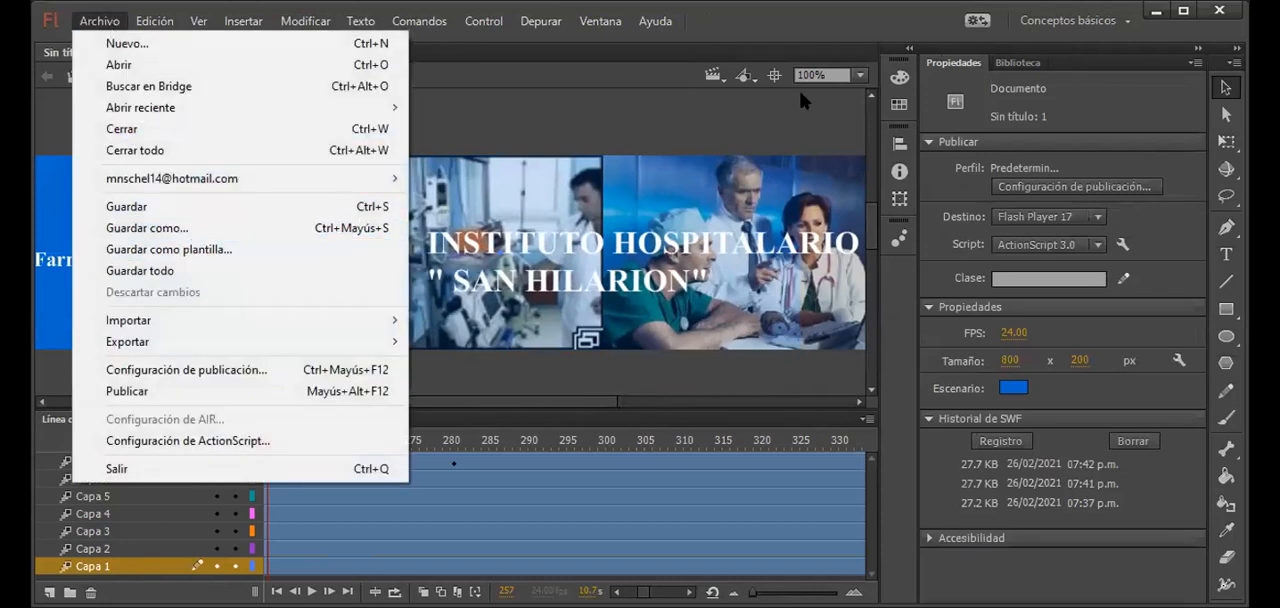
click(218, 230)
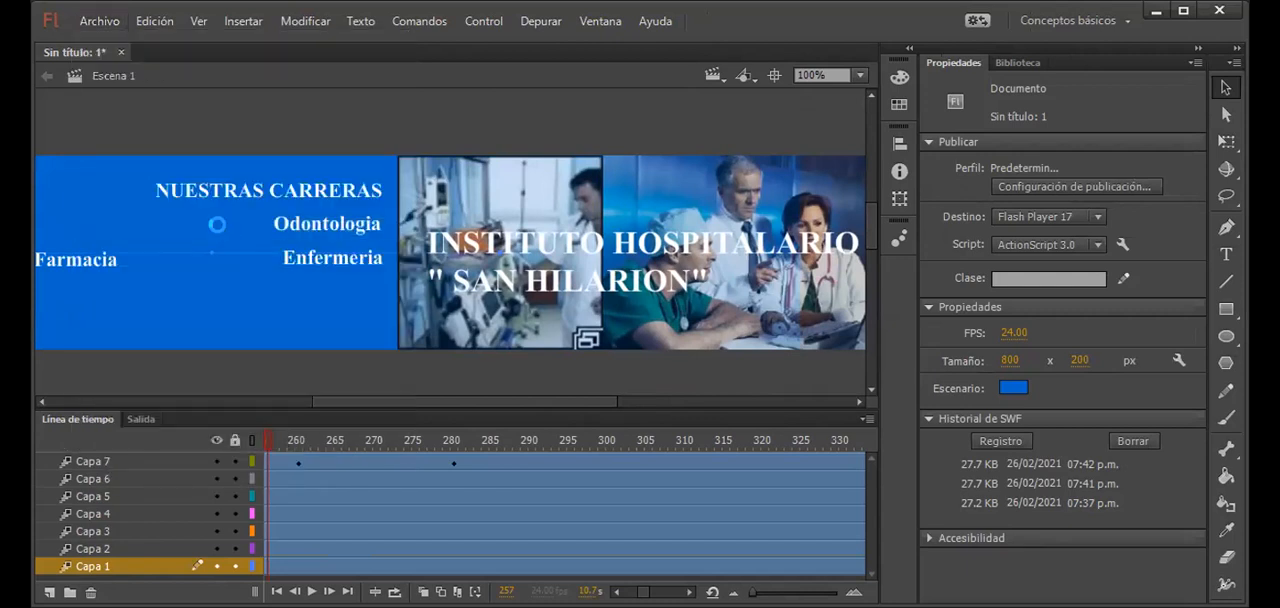
text(animaci)
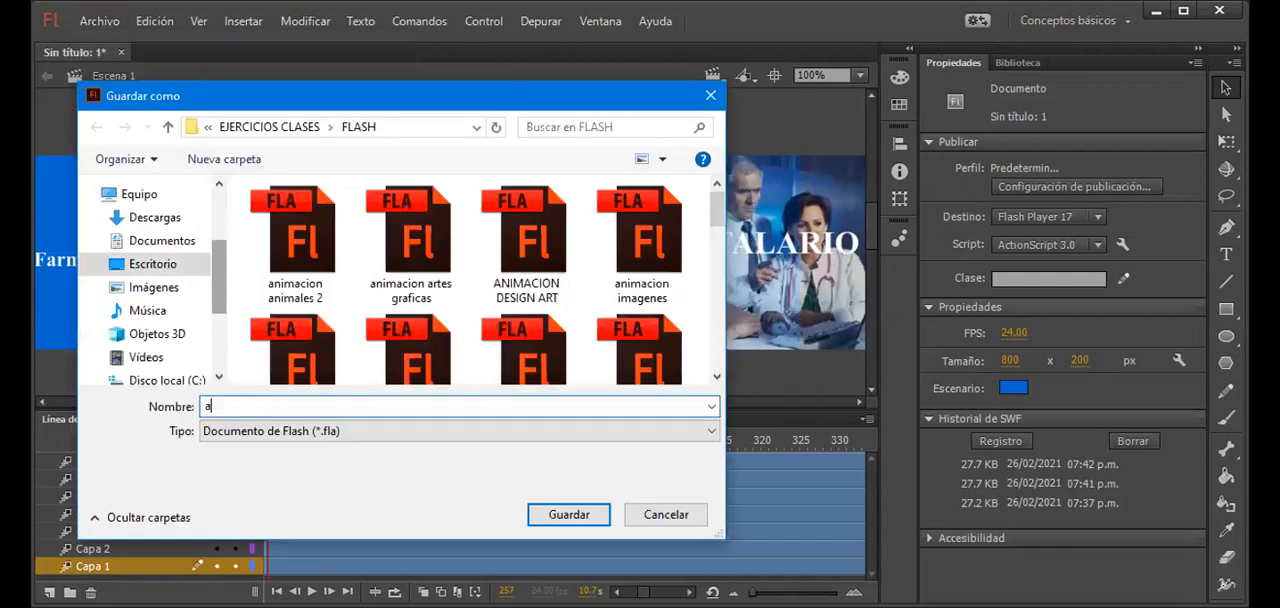
key(BackSpace)
key(BackSpace)
text(ci)
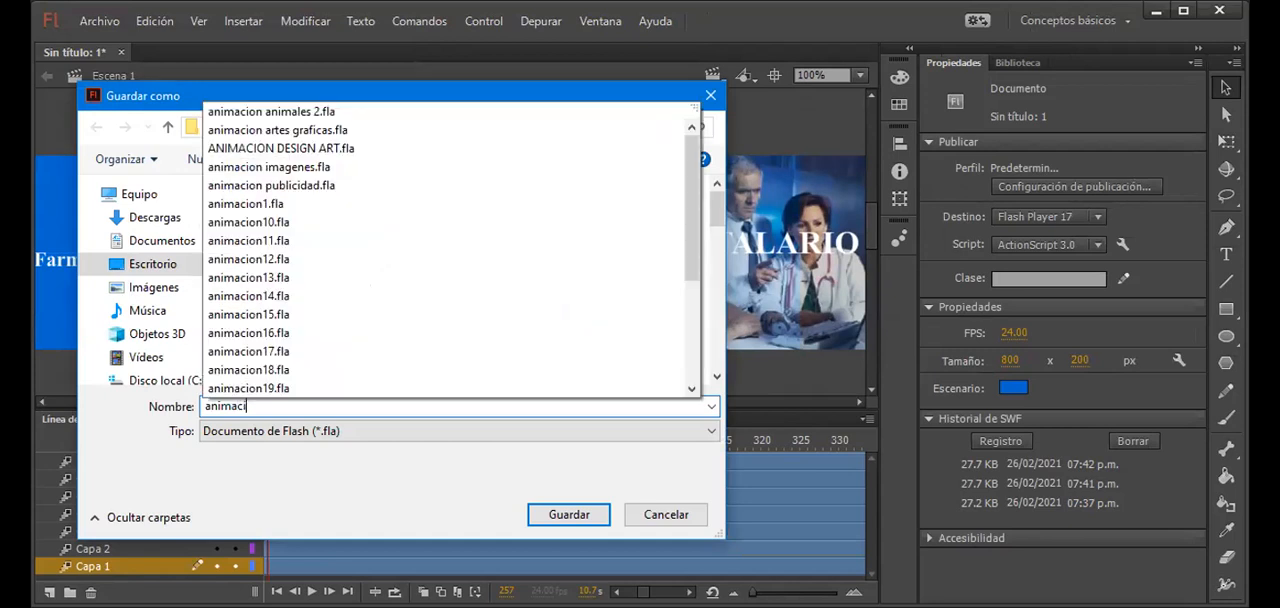
text(on publicidadd)
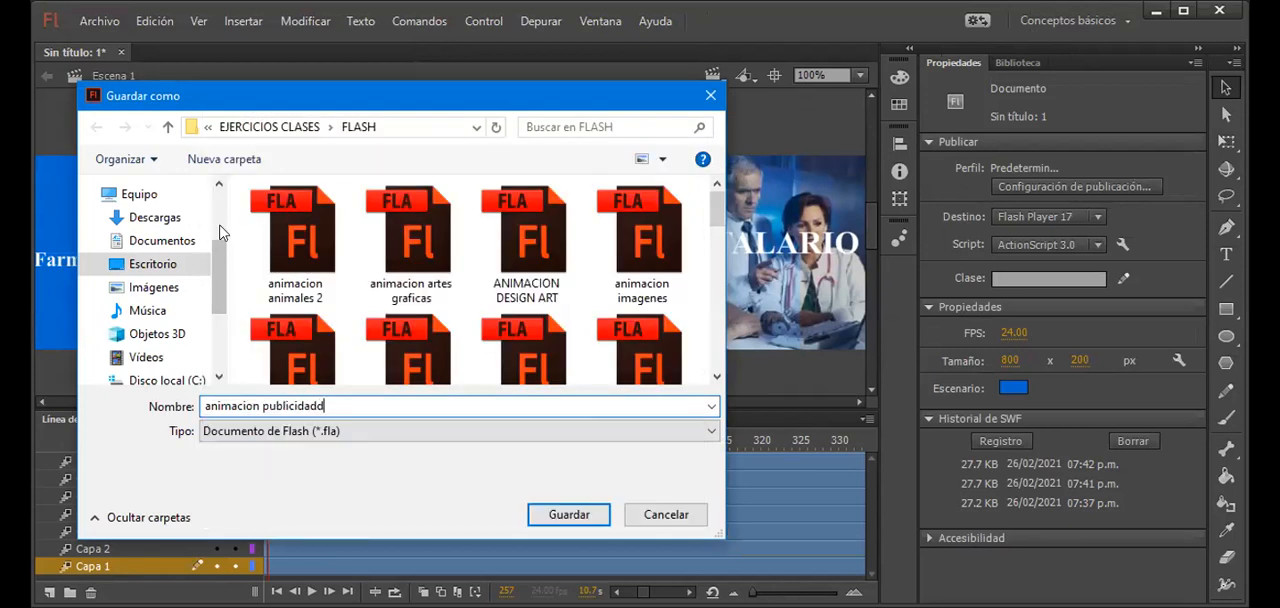
key(BackSpace)
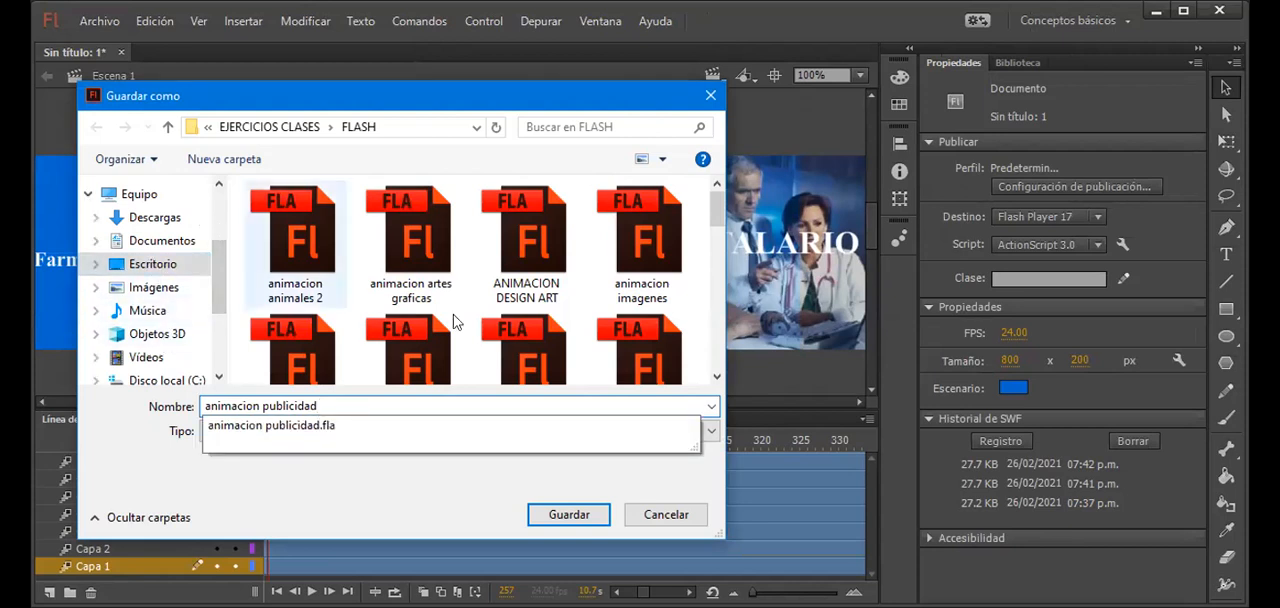
click(562, 515)
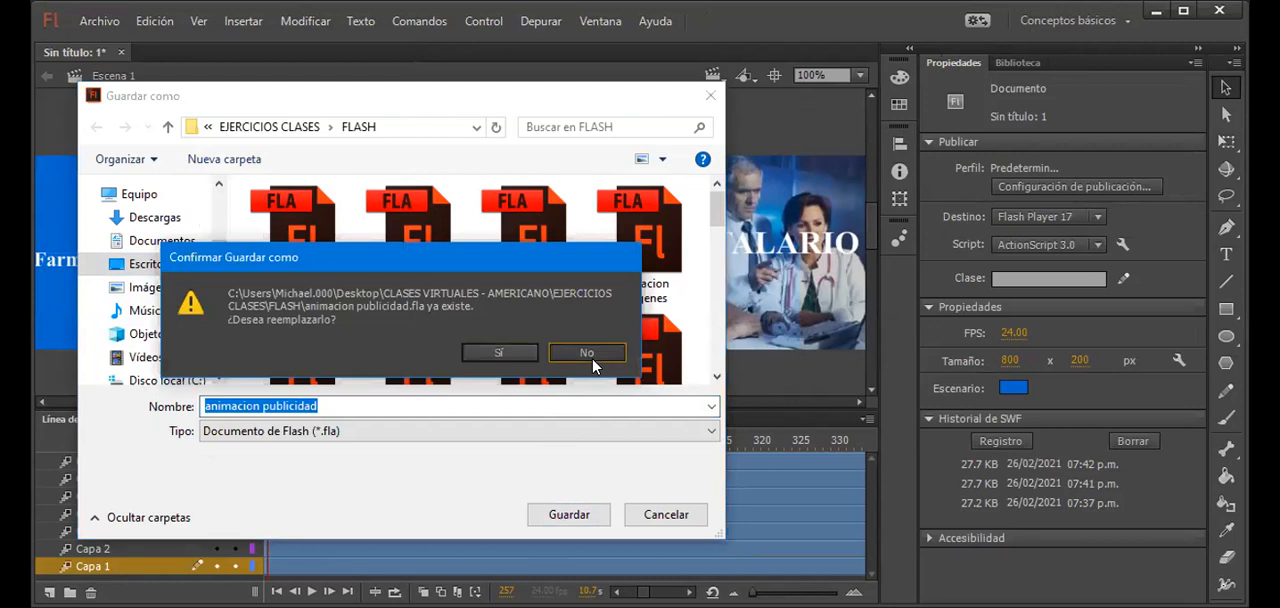
Step: Decline replacing the existing file and save the banner as "animacion publicidad2" instead
click(591, 356)
click(324, 404)
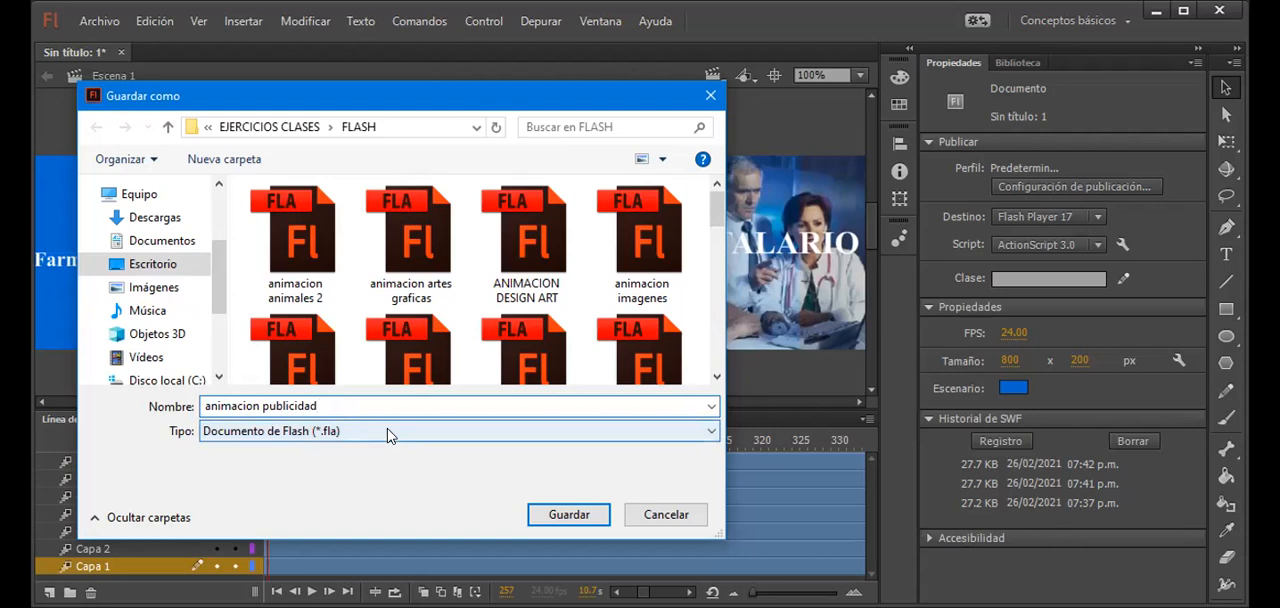
text(2)
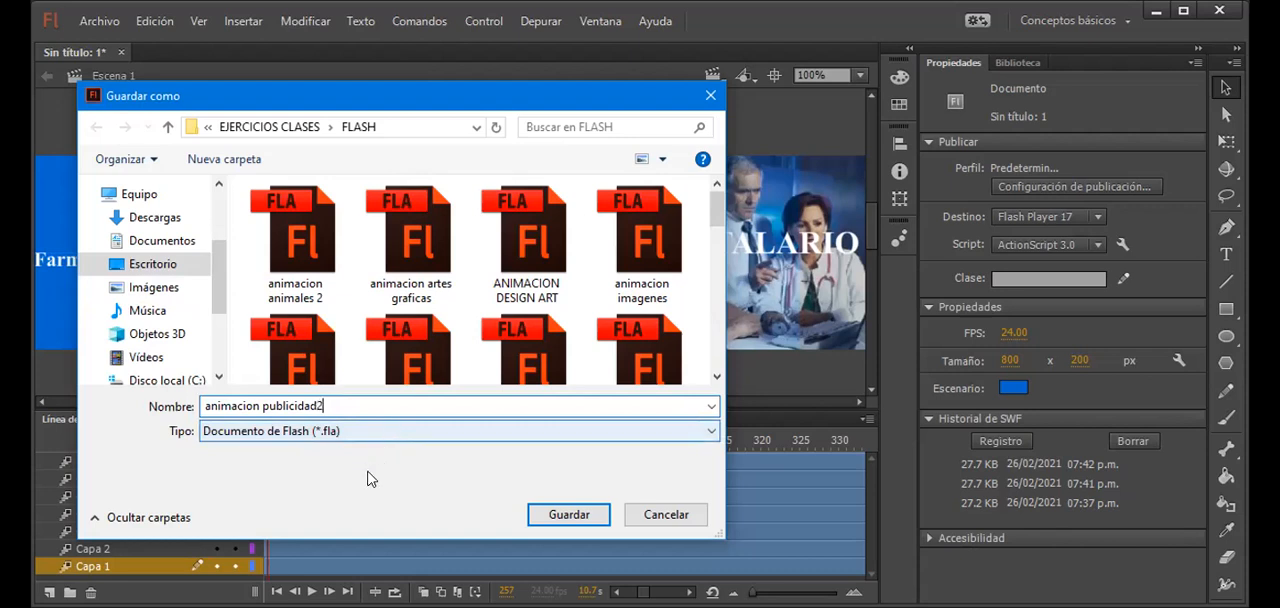
click(585, 518)
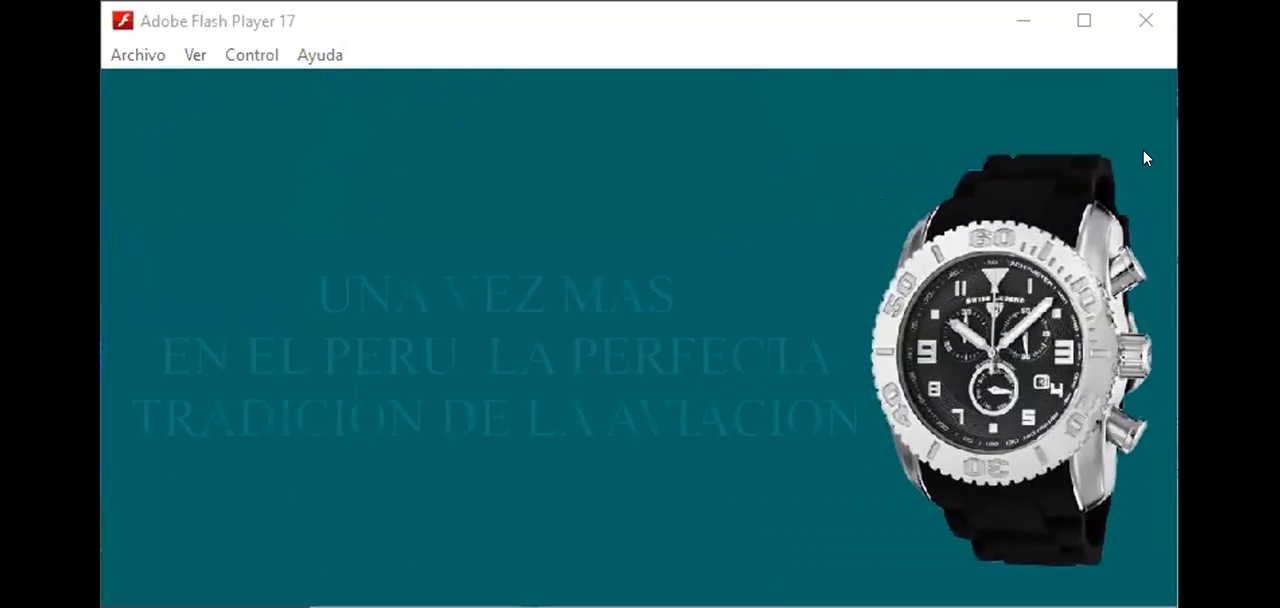
Step: Close the saved banner document and create a new ActionScript 3.0 document
click(770, 204)
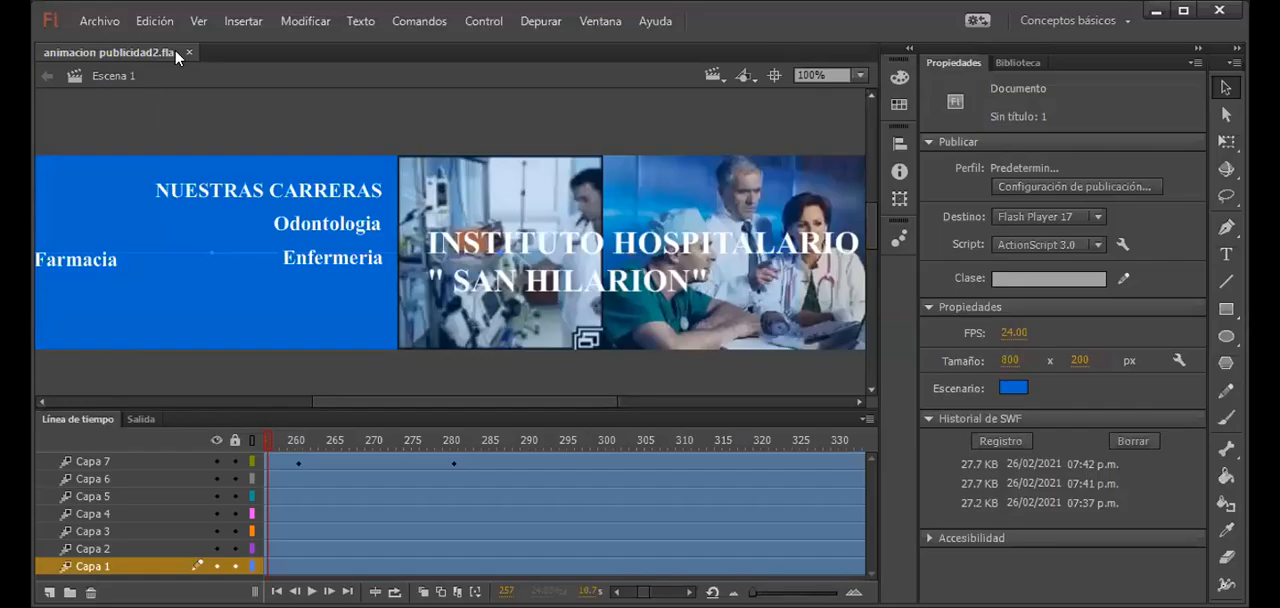
click(188, 53)
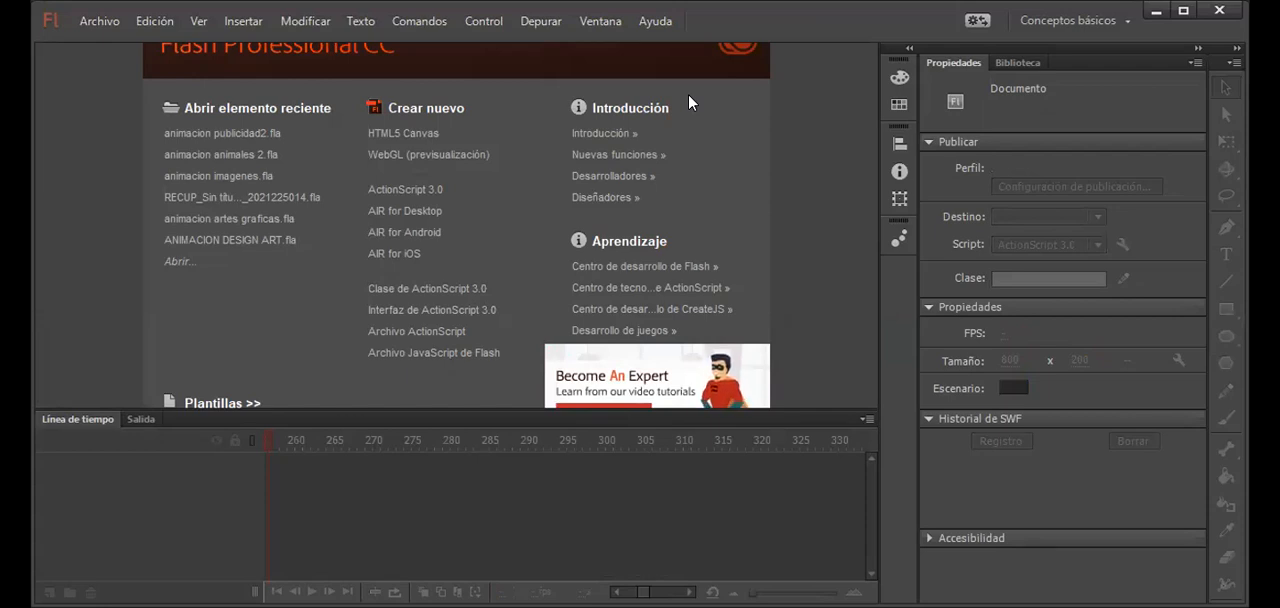
click(240, 606)
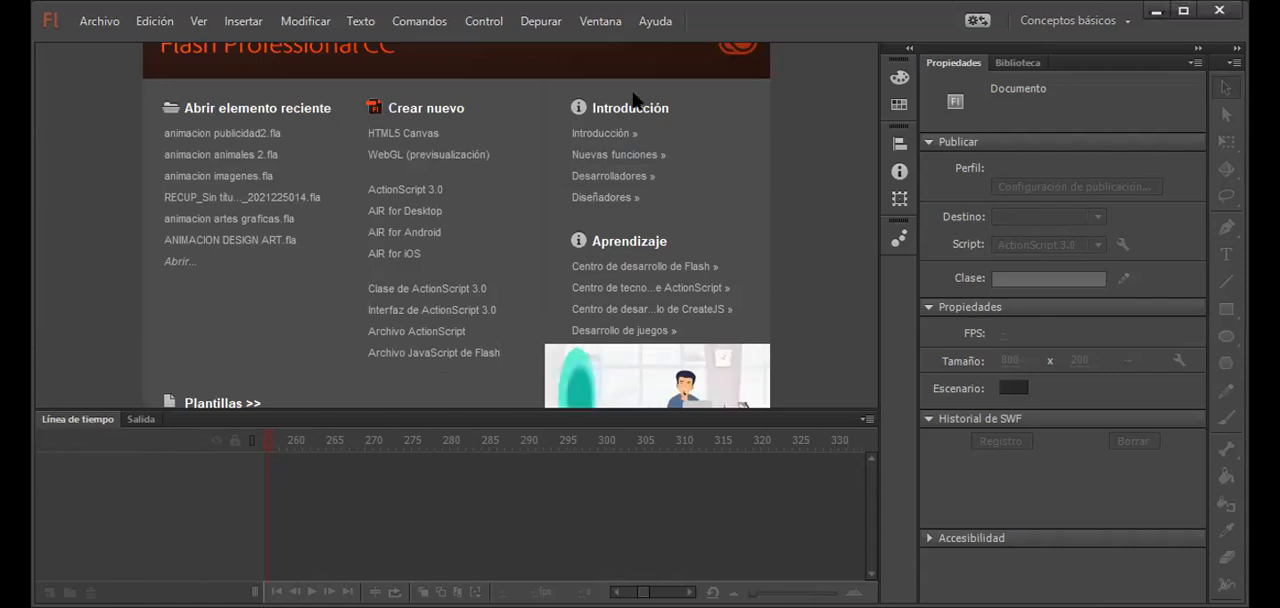
click(448, 204)
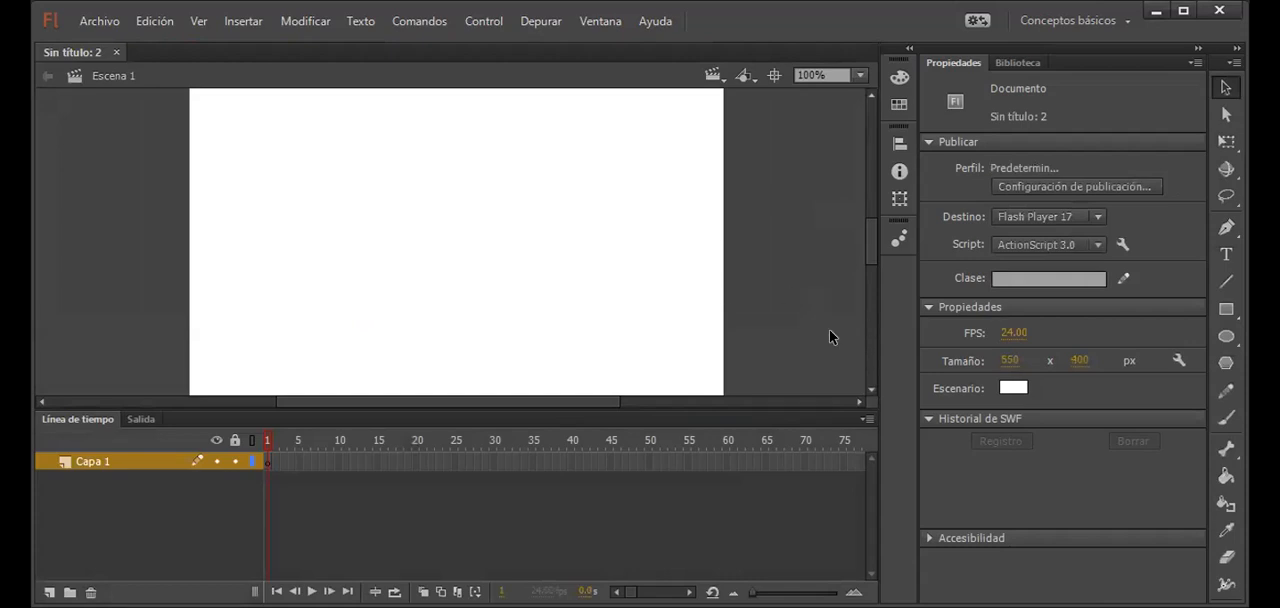
Step: Set the new document's stage width to 800 px and its stage color to teal #009999
click(1008, 362)
text(800)
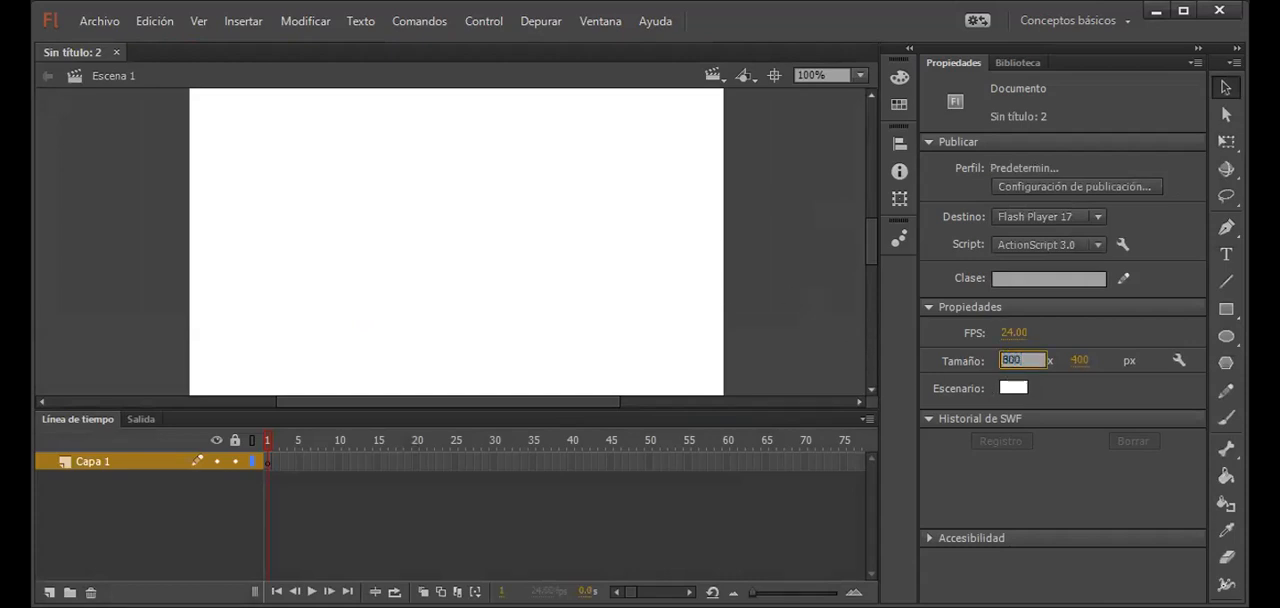
key(Return)
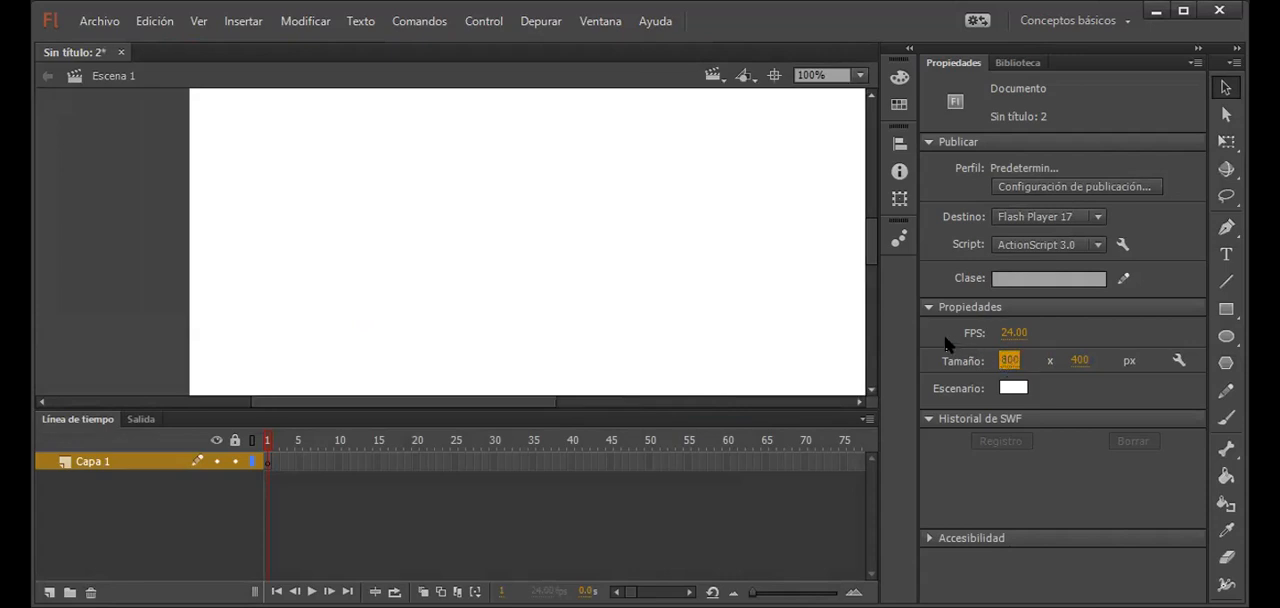
drag(691, 223, 592, 273)
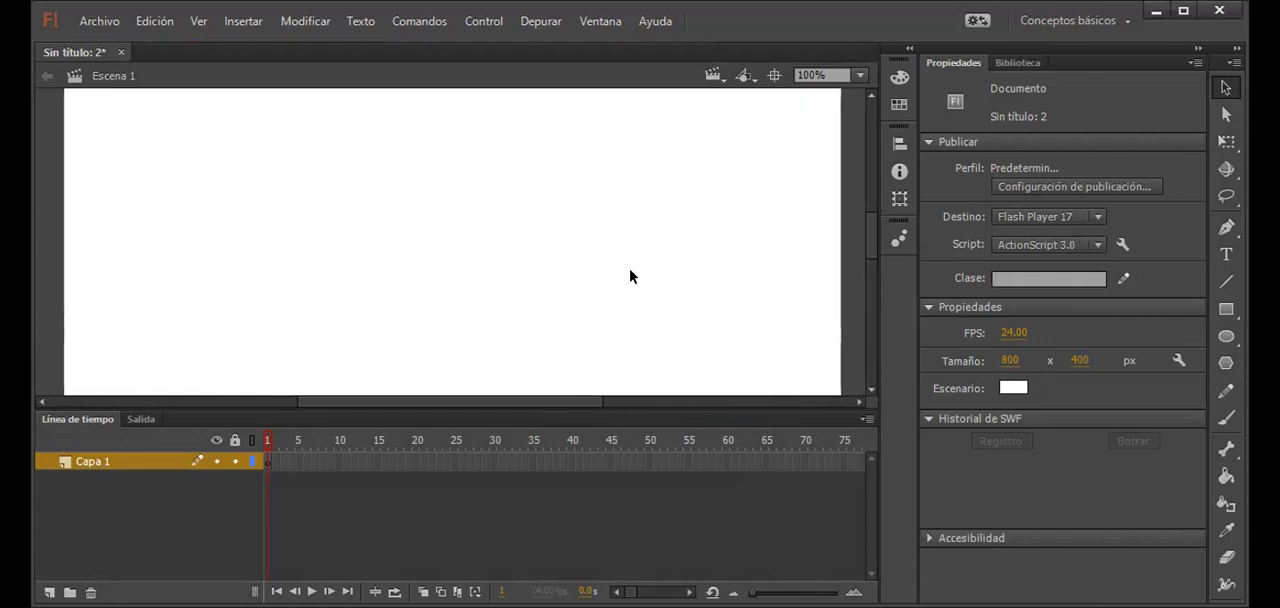
click(1014, 383)
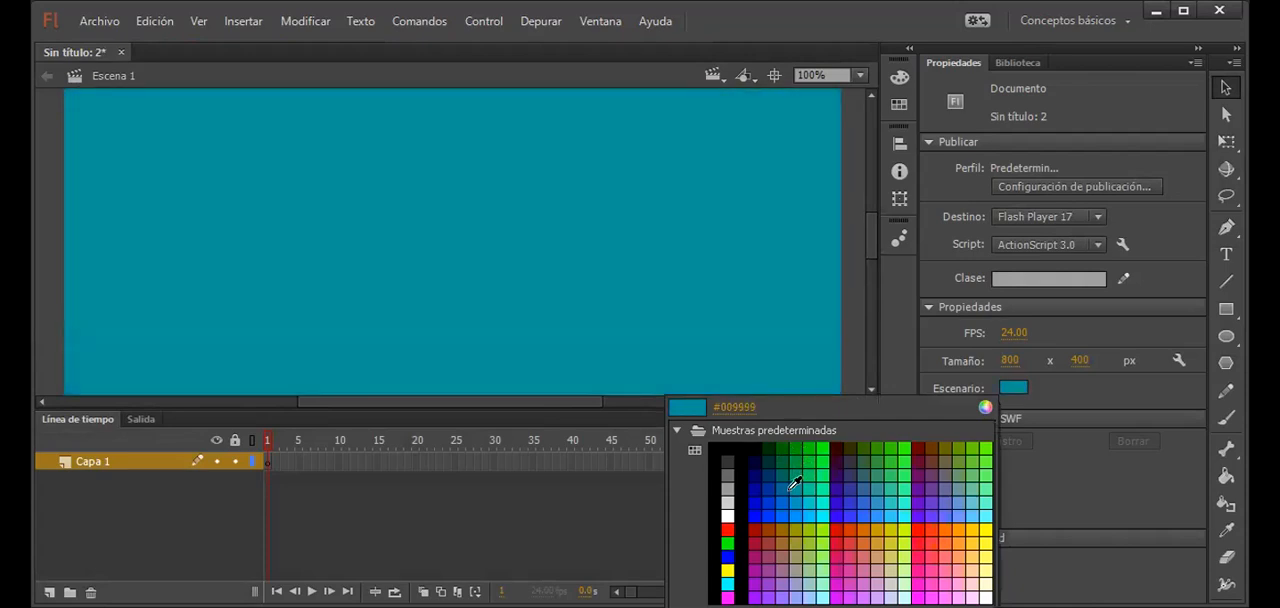
click(795, 483)
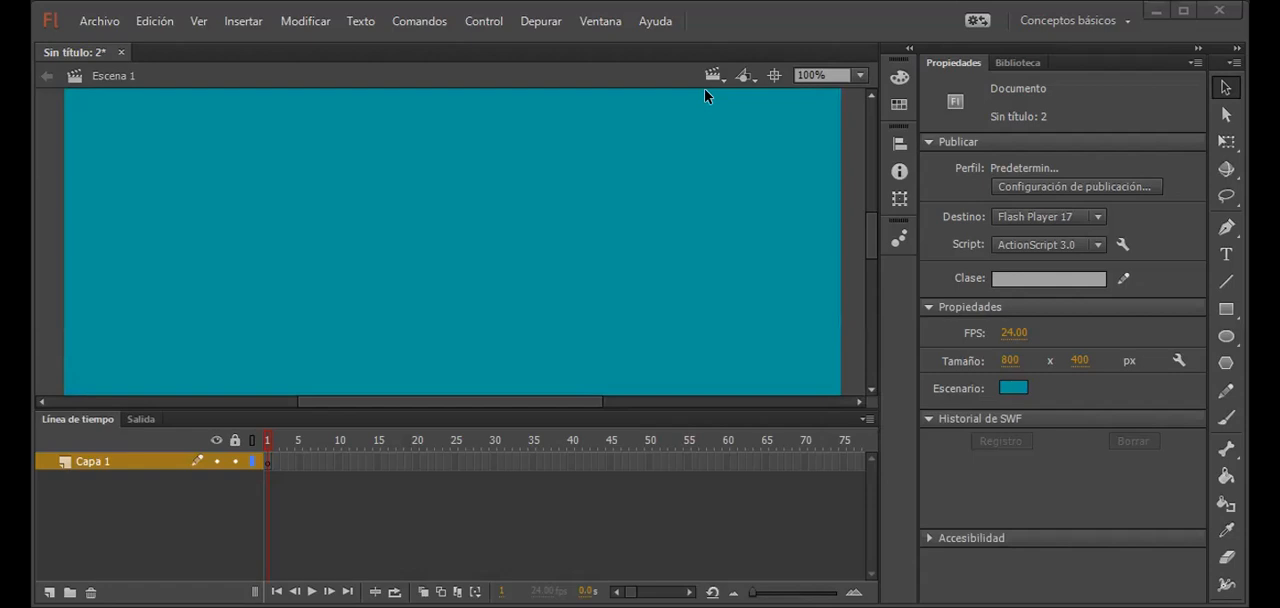
Step: Import the reloj image from the Animacion Reloj folder into the document's library
click(849, 79)
click(838, 181)
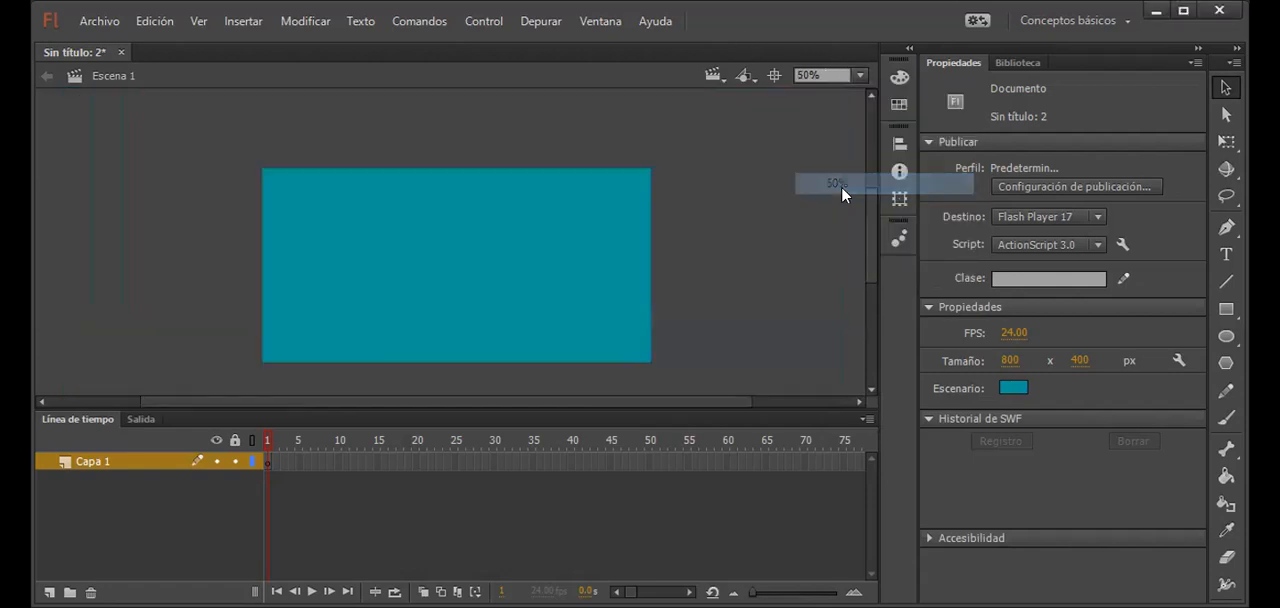
drag(529, 254, 525, 222)
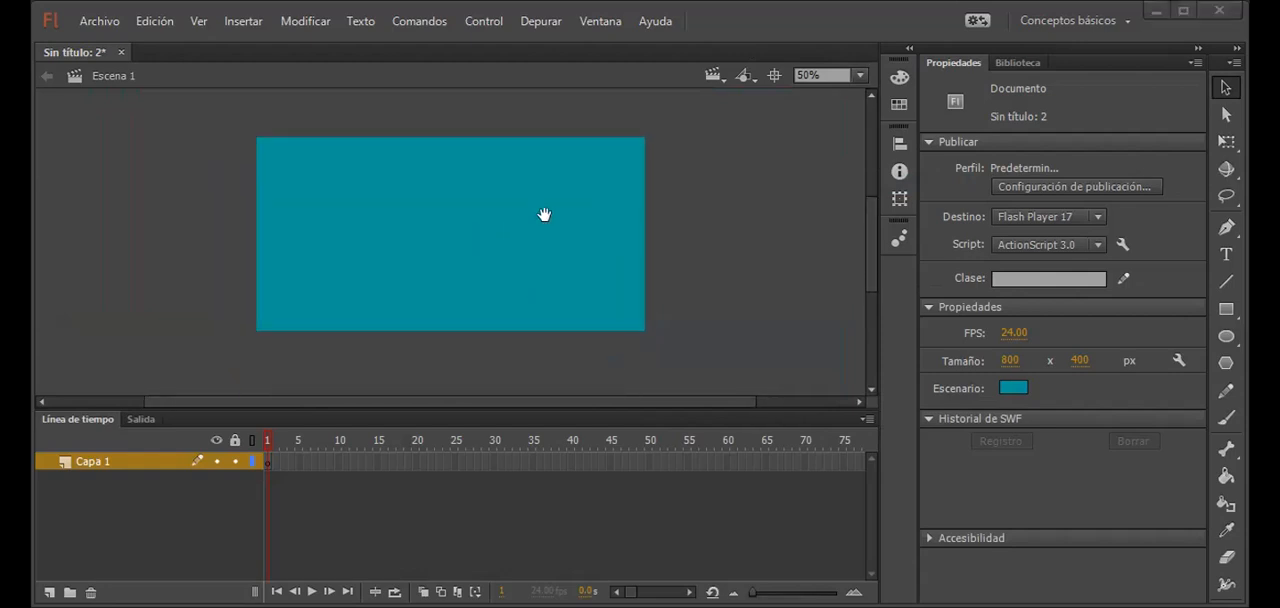
click(88, 24)
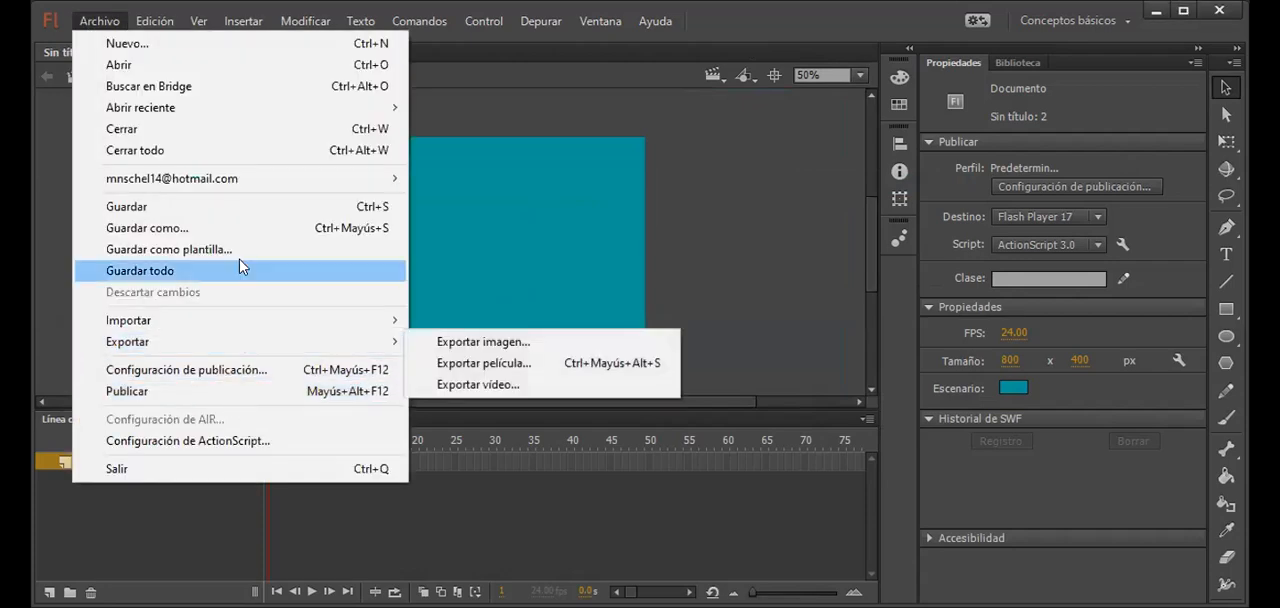
mouse_move(348, 330)
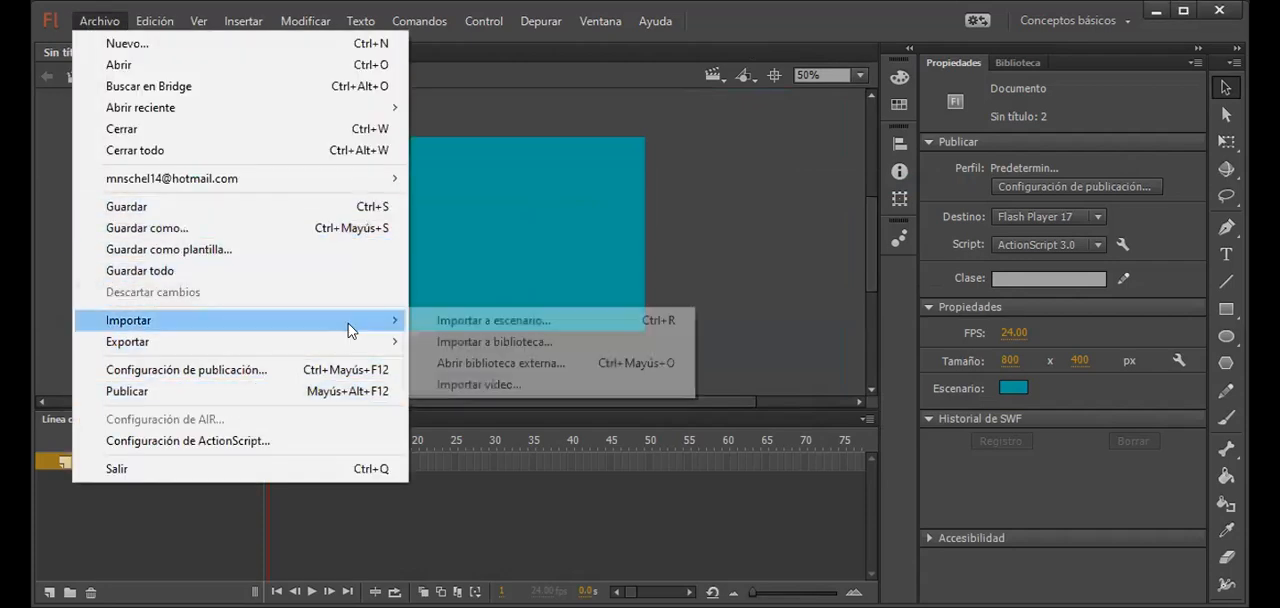
click(484, 344)
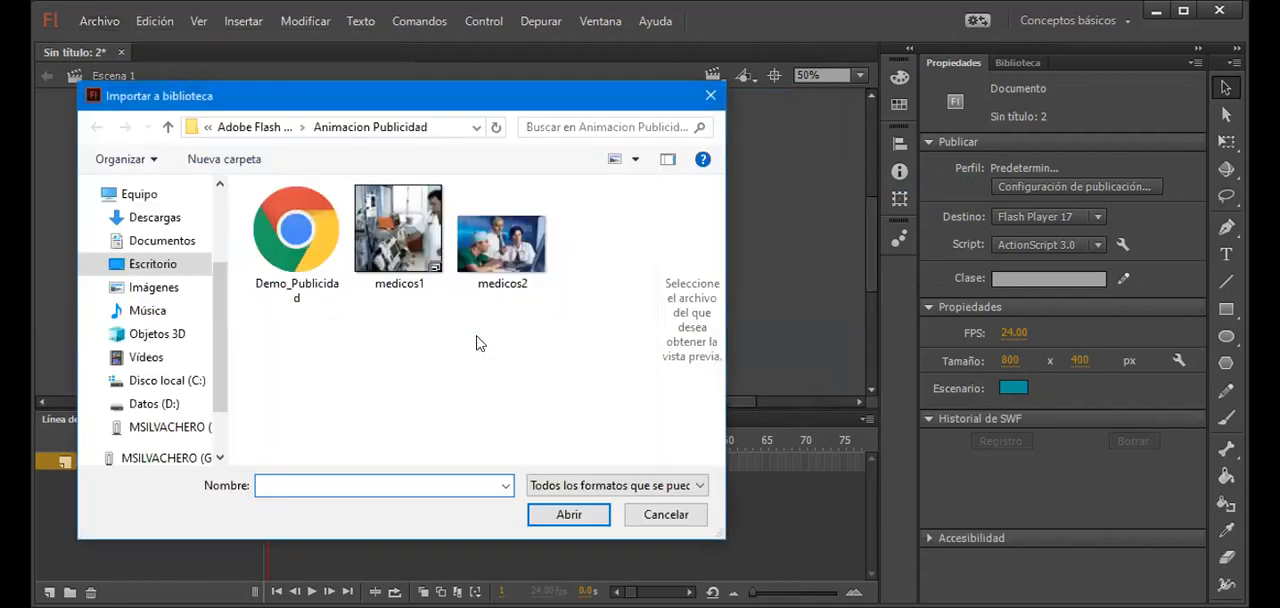
click(255, 127)
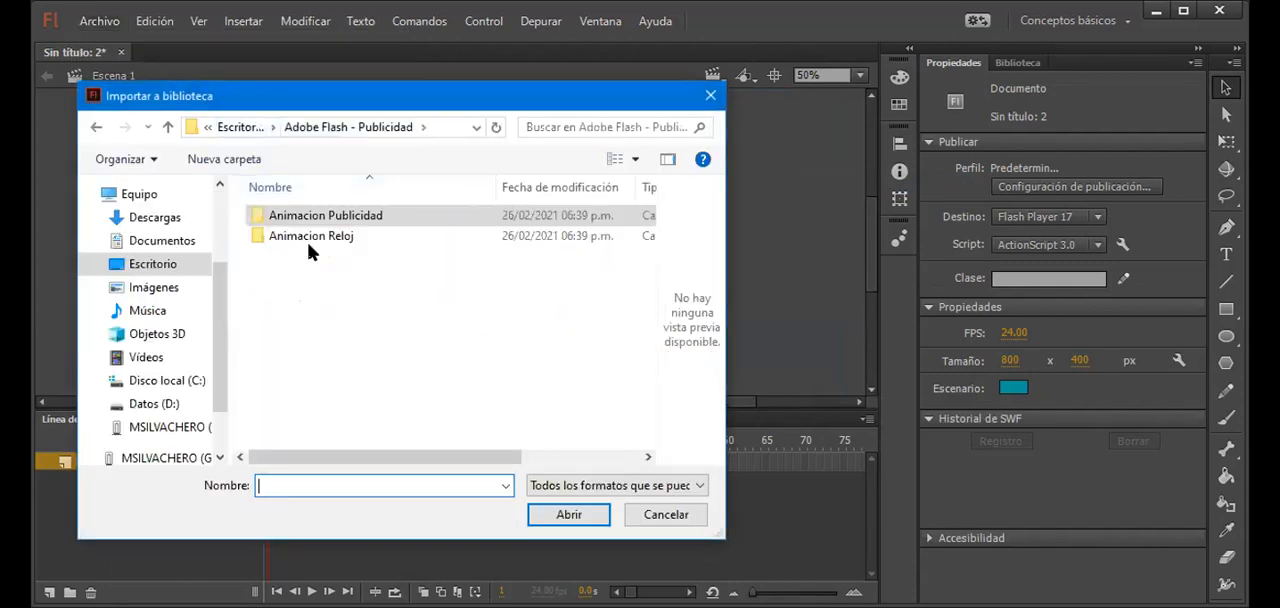
click(321, 240)
double_click(321, 243)
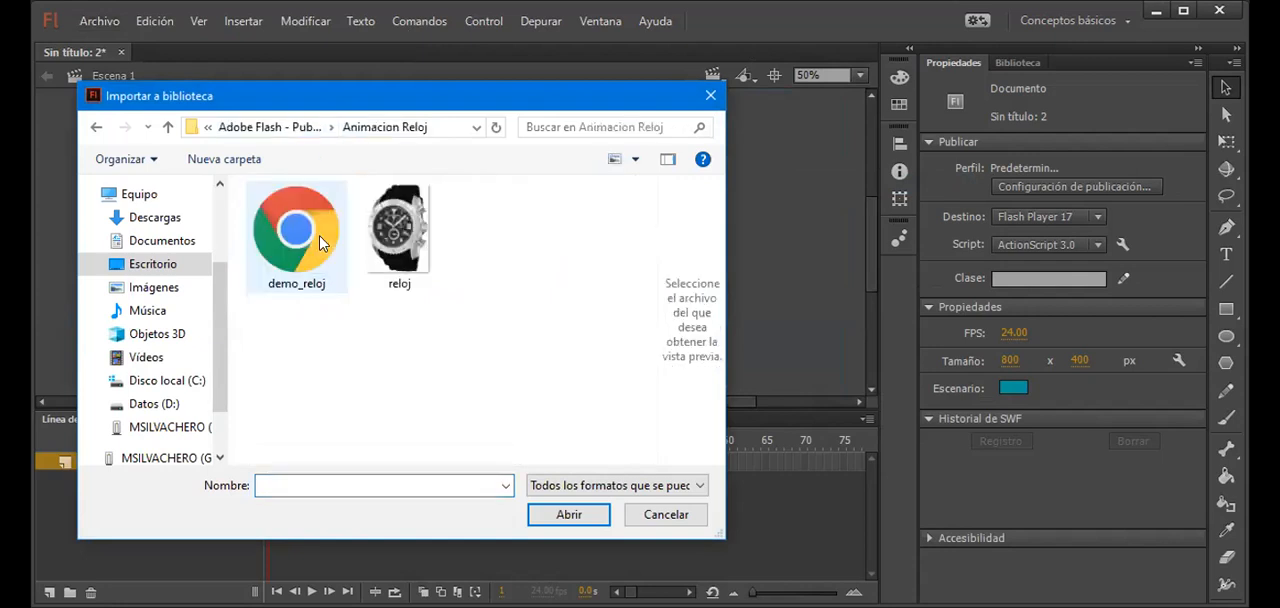
click(372, 266)
double_click(368, 262)
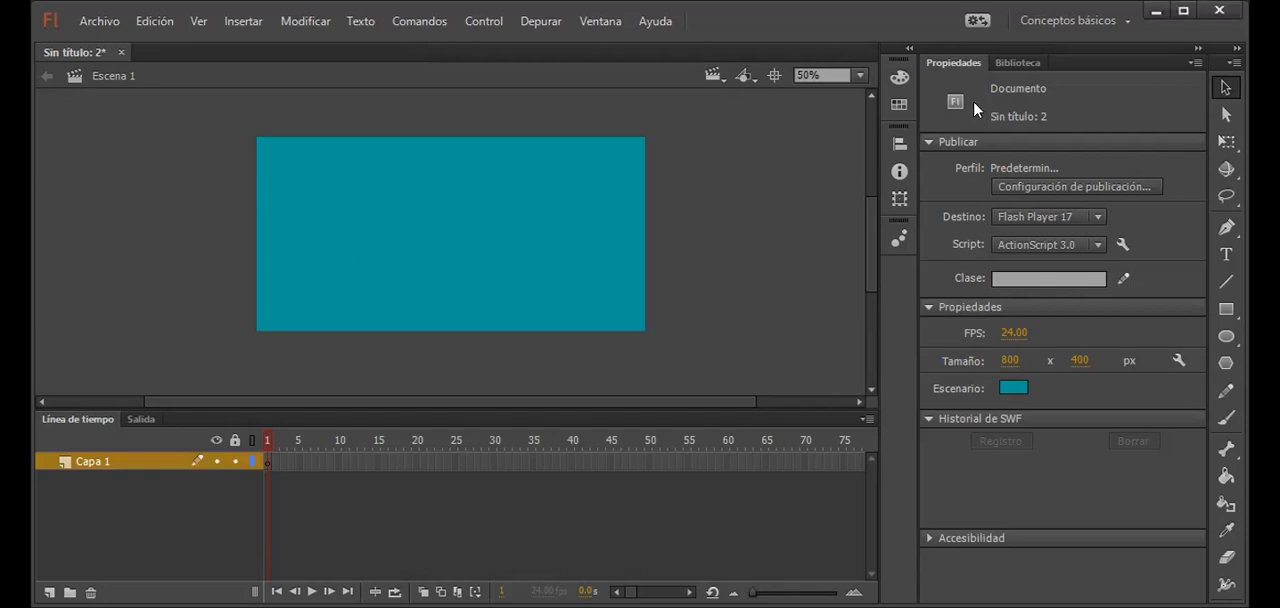
Step: Place reloj.png from the library on the stage, in the first frame of Capa 1
key(ctrl+l)
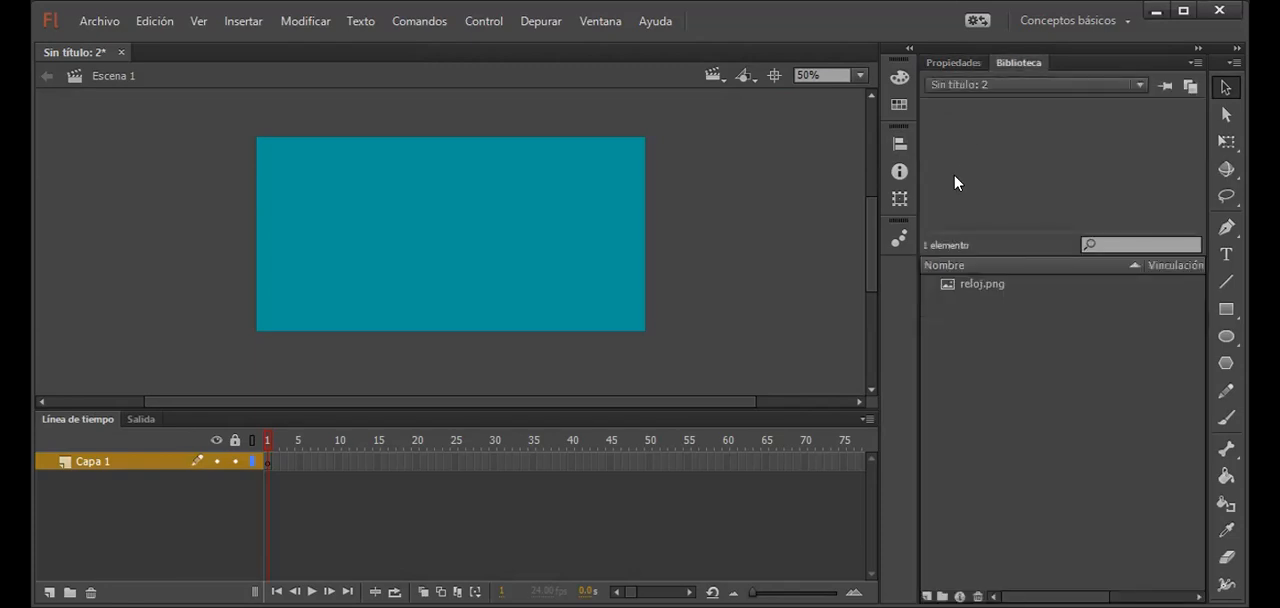
click(987, 286)
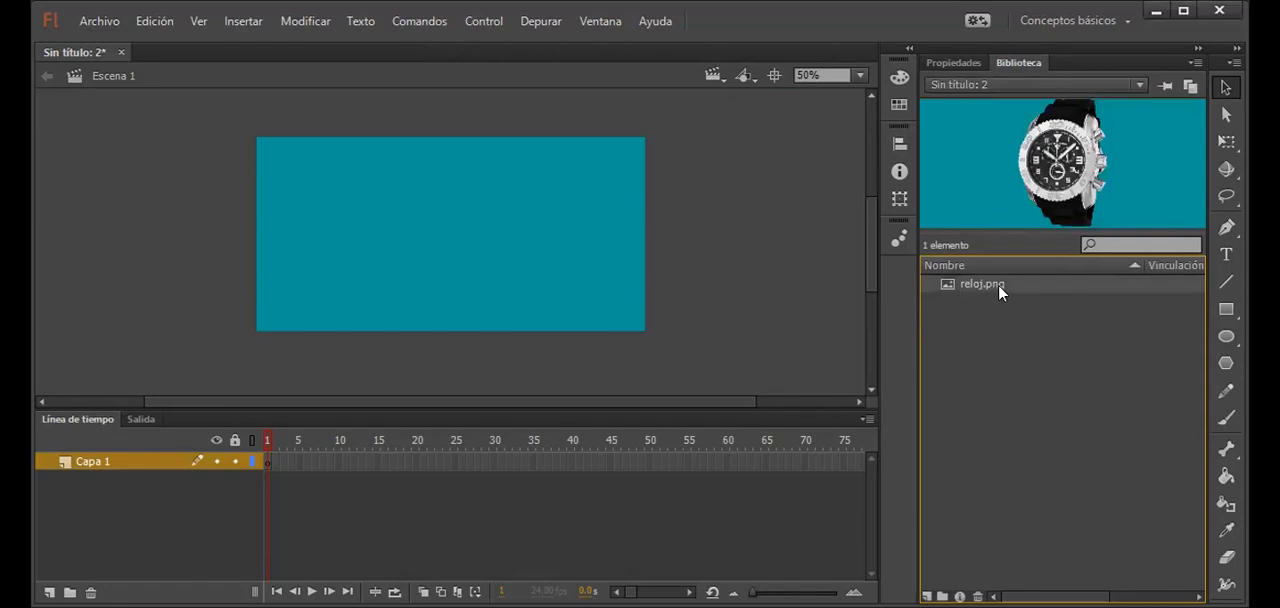
drag(1004, 290, 721, 255)
drag(441, 226, 441, 228)
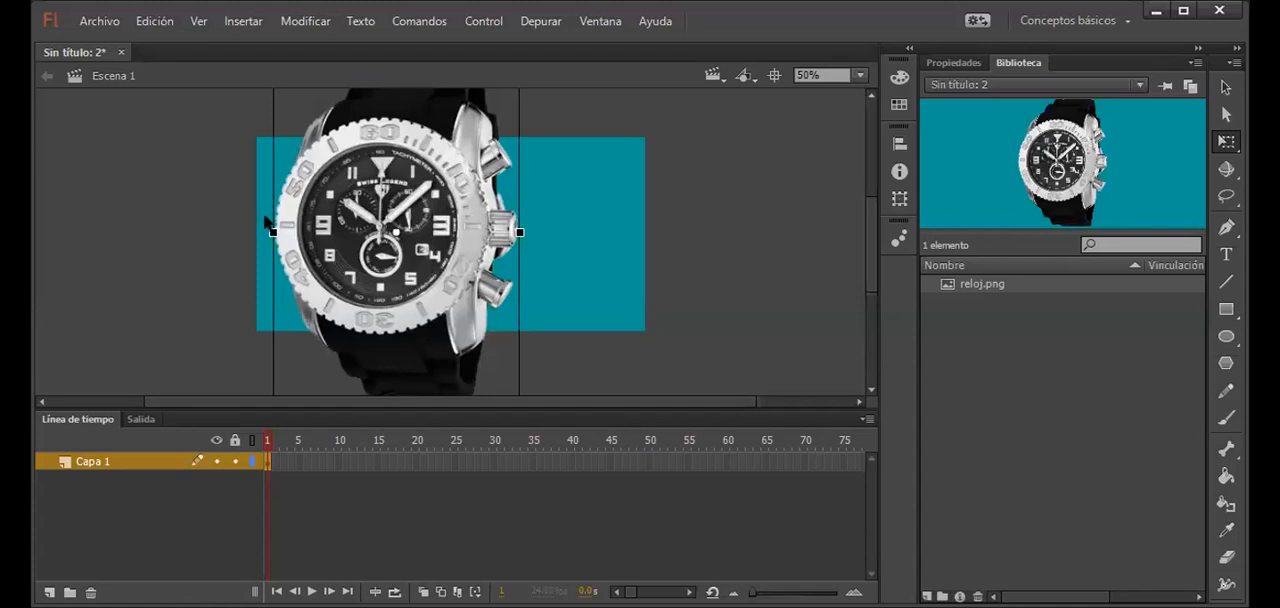
Step: Scale the watch image down slightly with Free Transform and move it back so it is vertically centred over the stage
drag(436, 282, 436, 388)
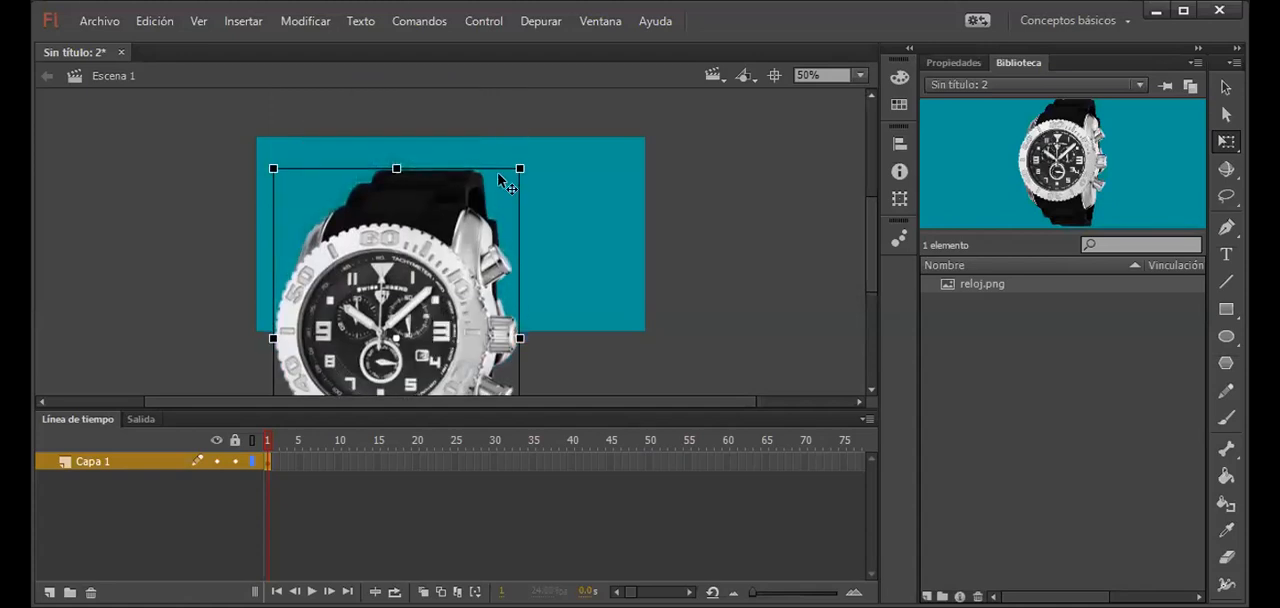
drag(519, 168, 502, 196)
drag(436, 299, 436, 196)
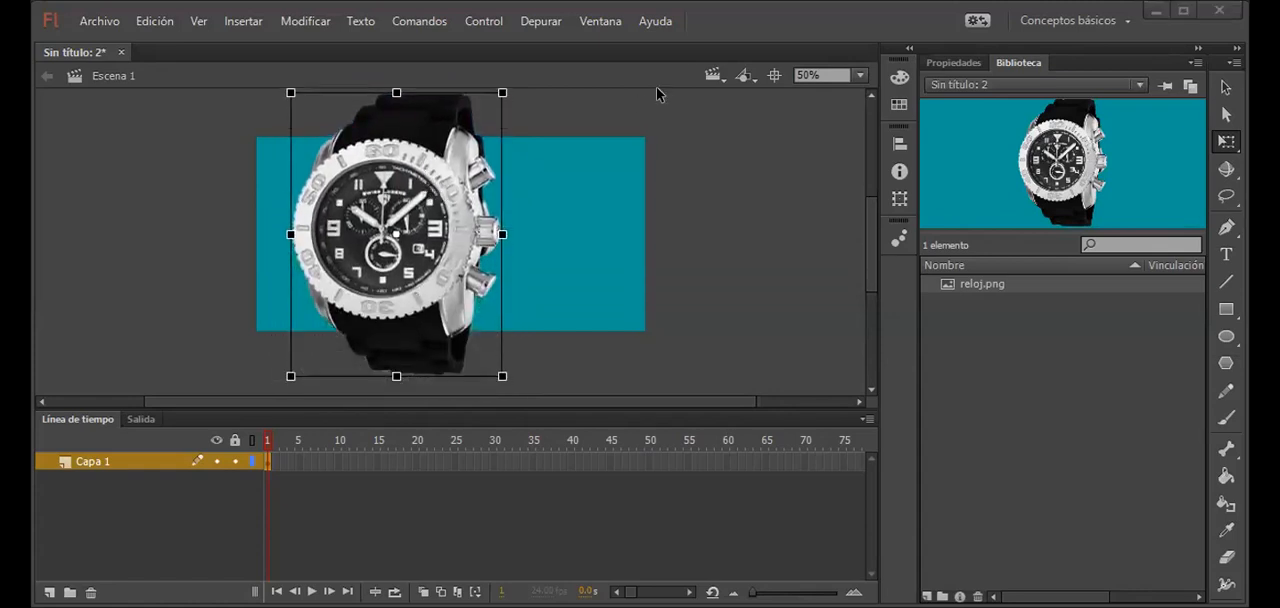
Step: Extend the watch's frames on Capa 1 to frame 100
click(815, 74)
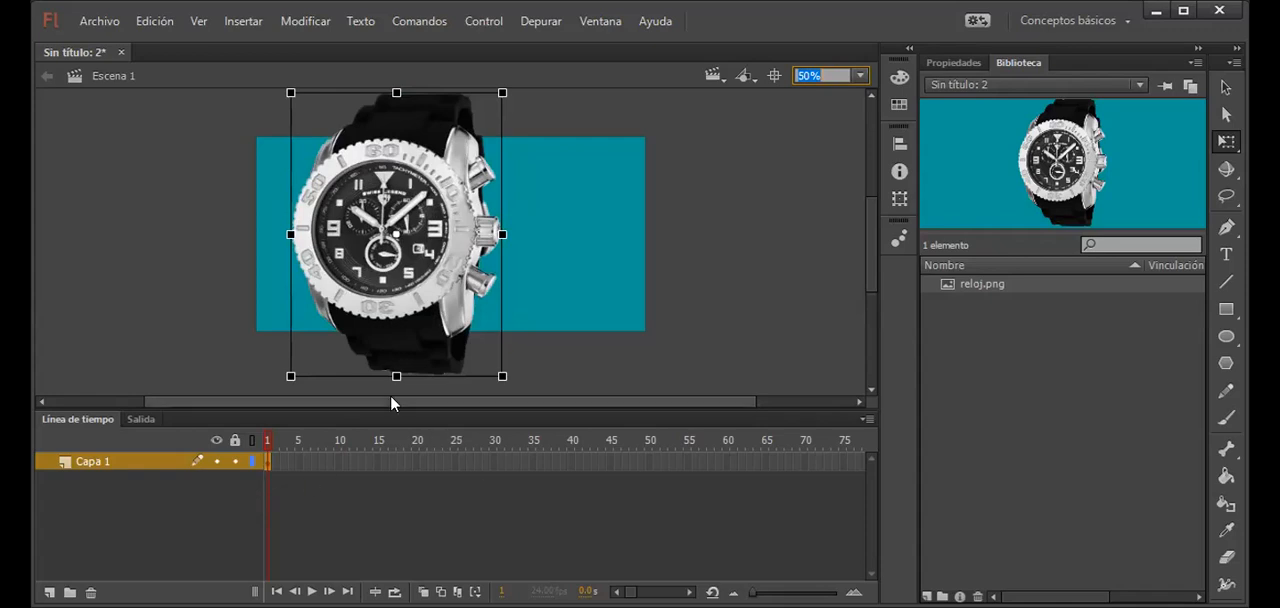
key(alt+Tab)
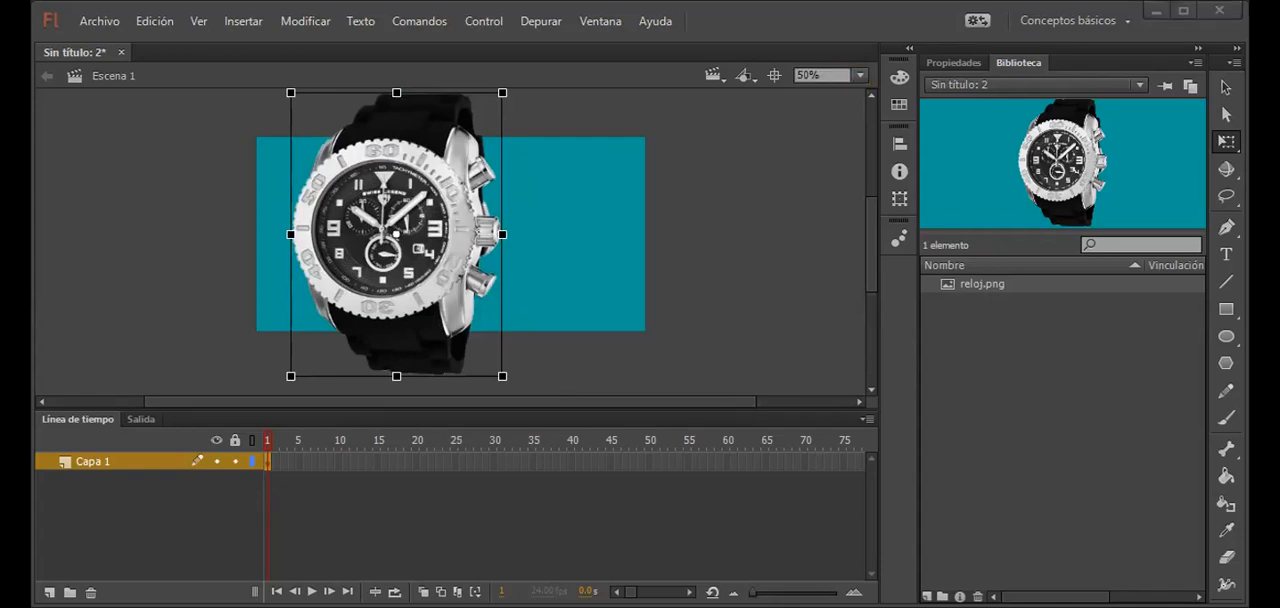
click(689, 592)
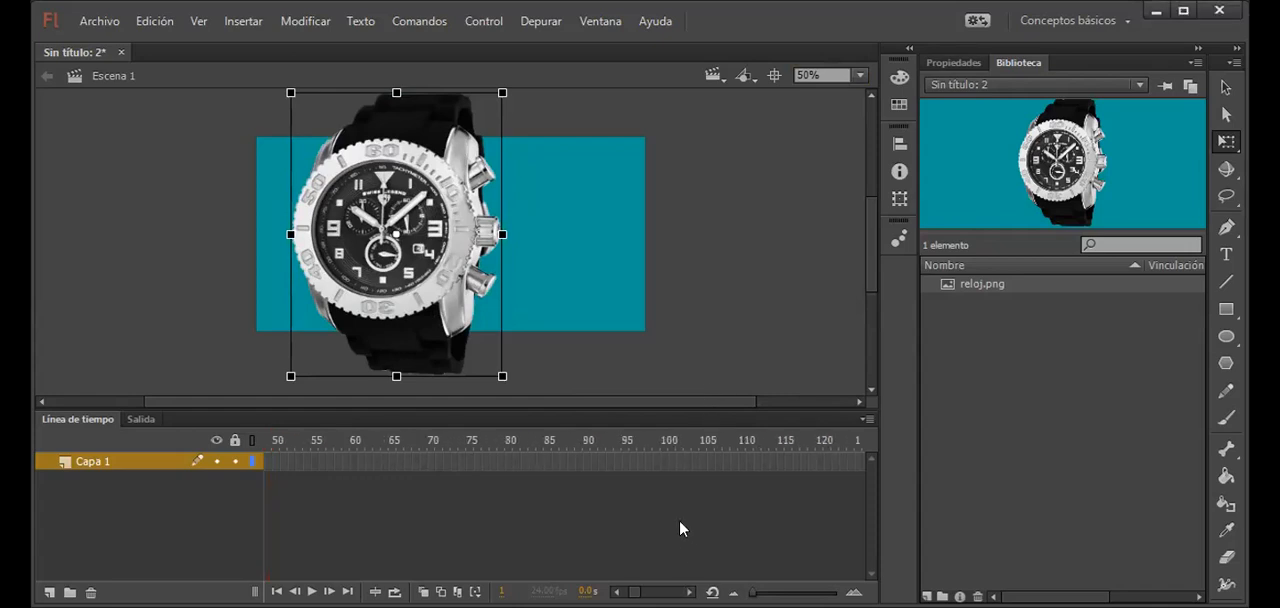
click(662, 465)
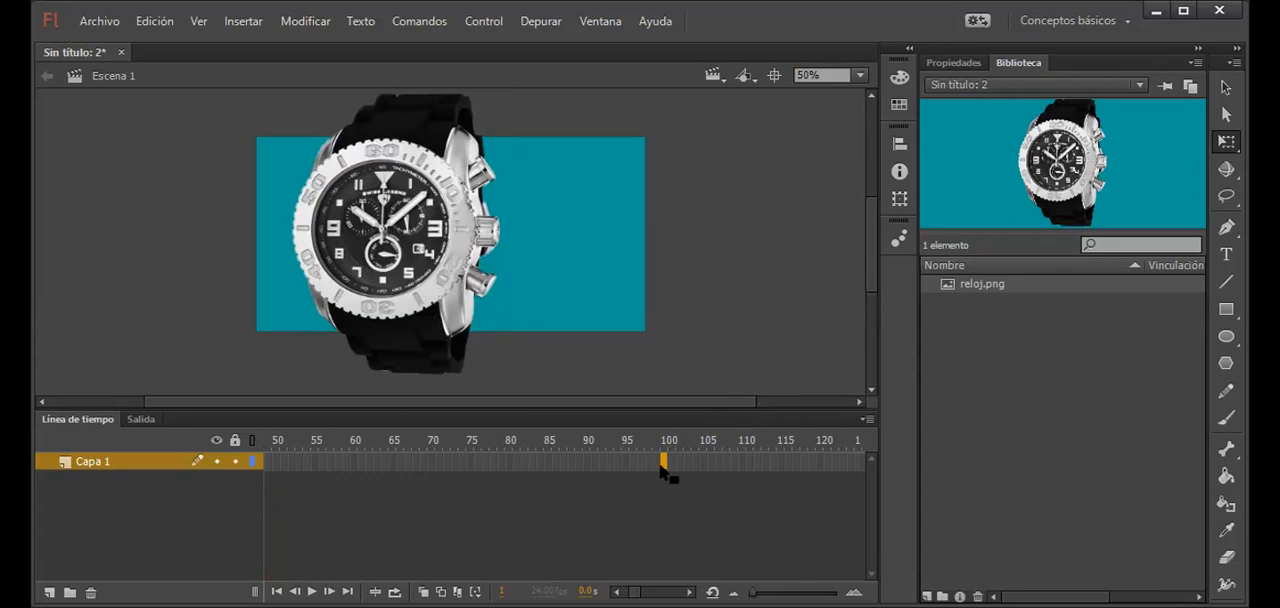
key(F5)
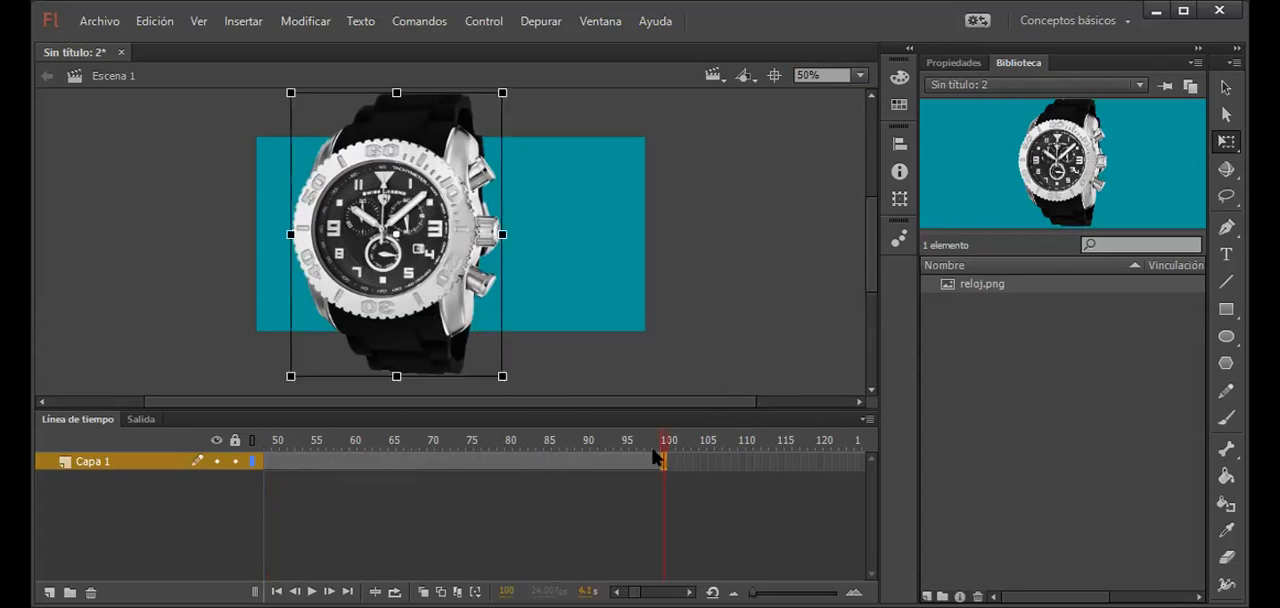
drag(668, 439, 491, 449)
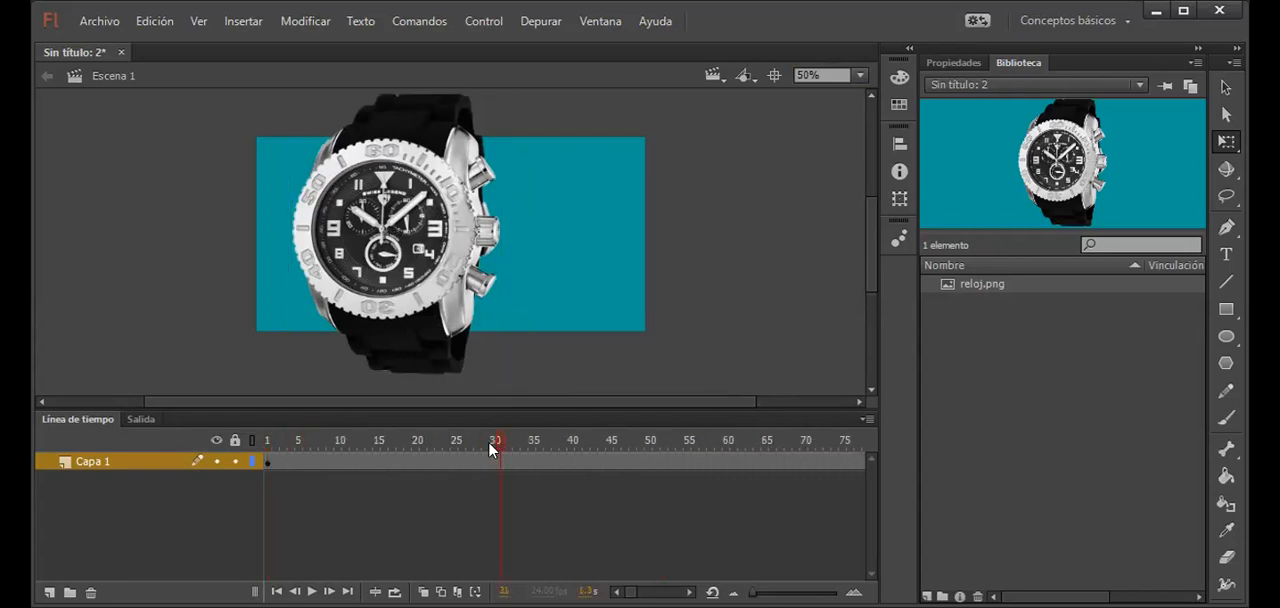
Step: Convert the watch image into a movie clip symbol named imagen1
click(472, 461)
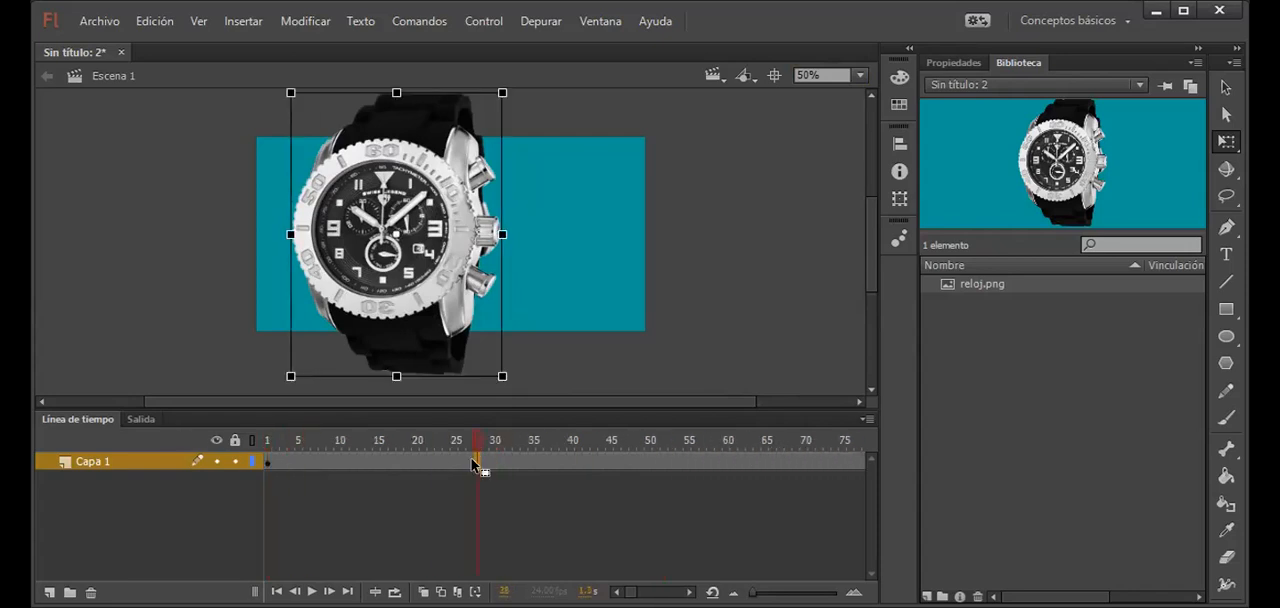
click(436, 281)
click(565, 340)
click(440, 256)
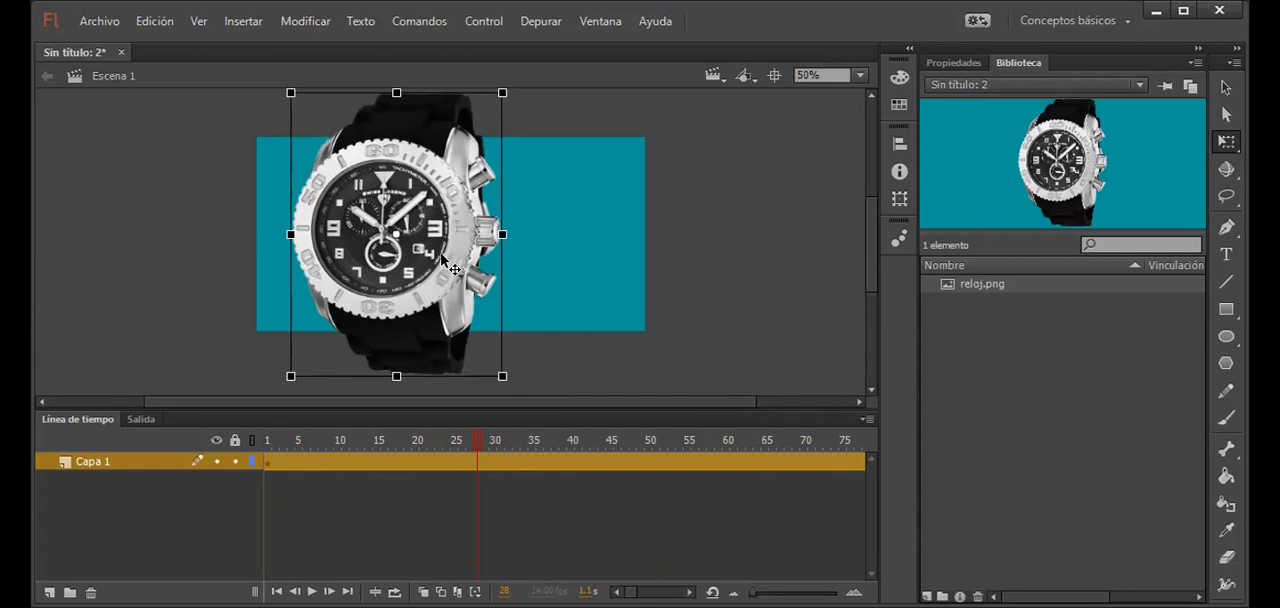
key(F8)
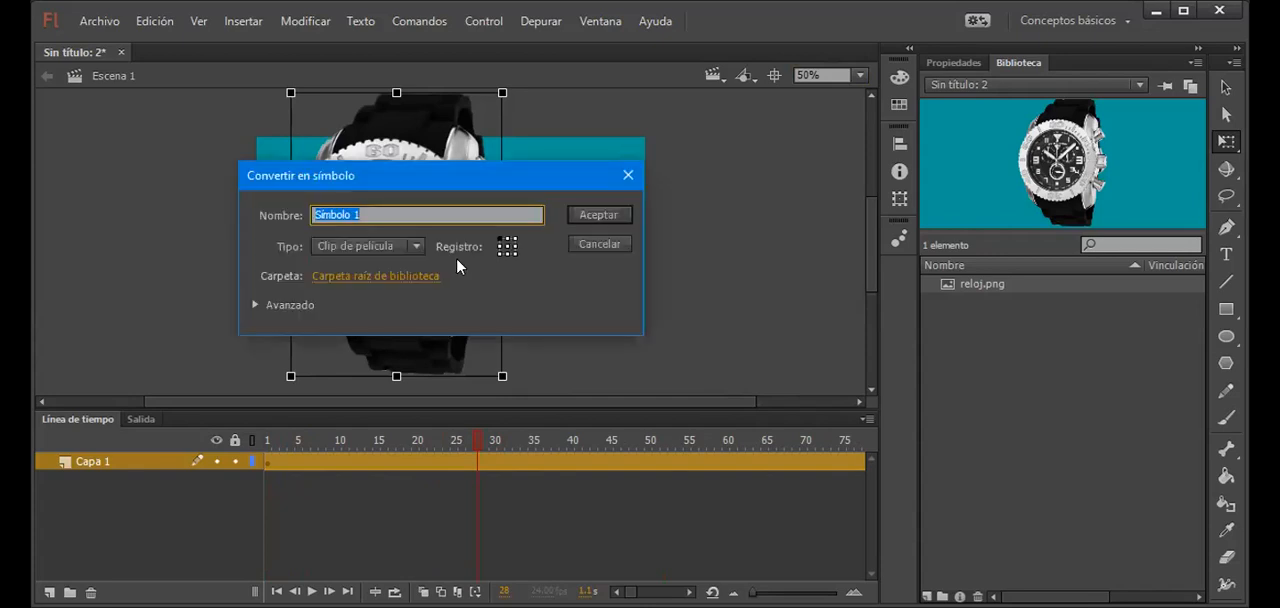
text(imagen1)
key(Return)
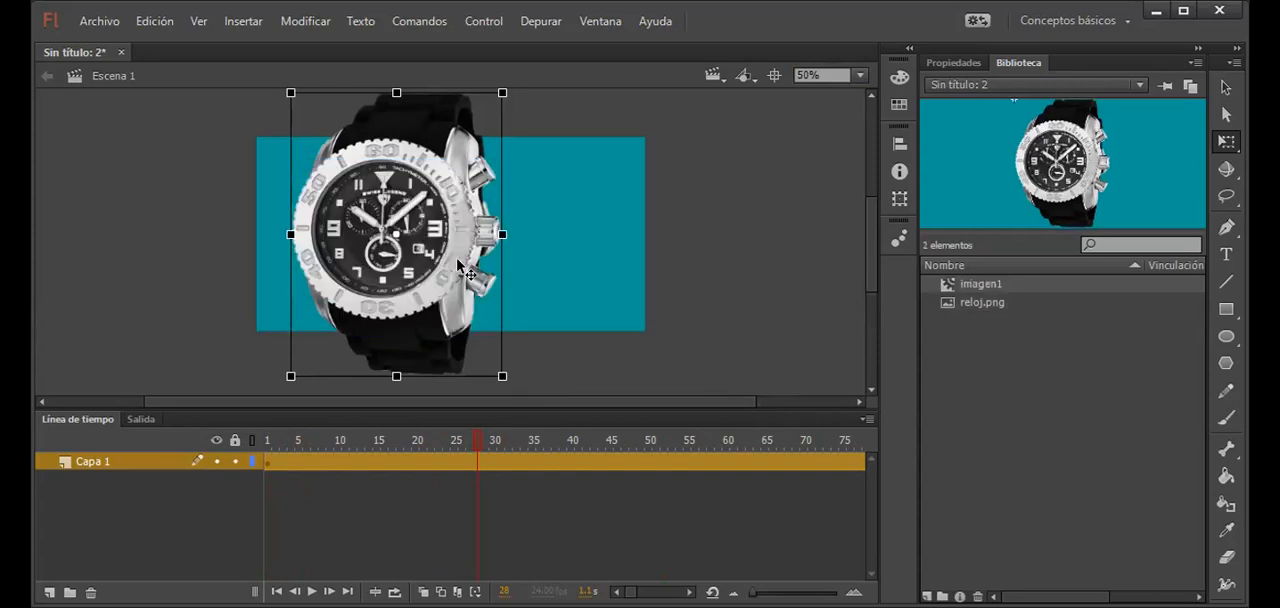
Step: Create a motion tween for the watch symbol on Capa 1
click(399, 466)
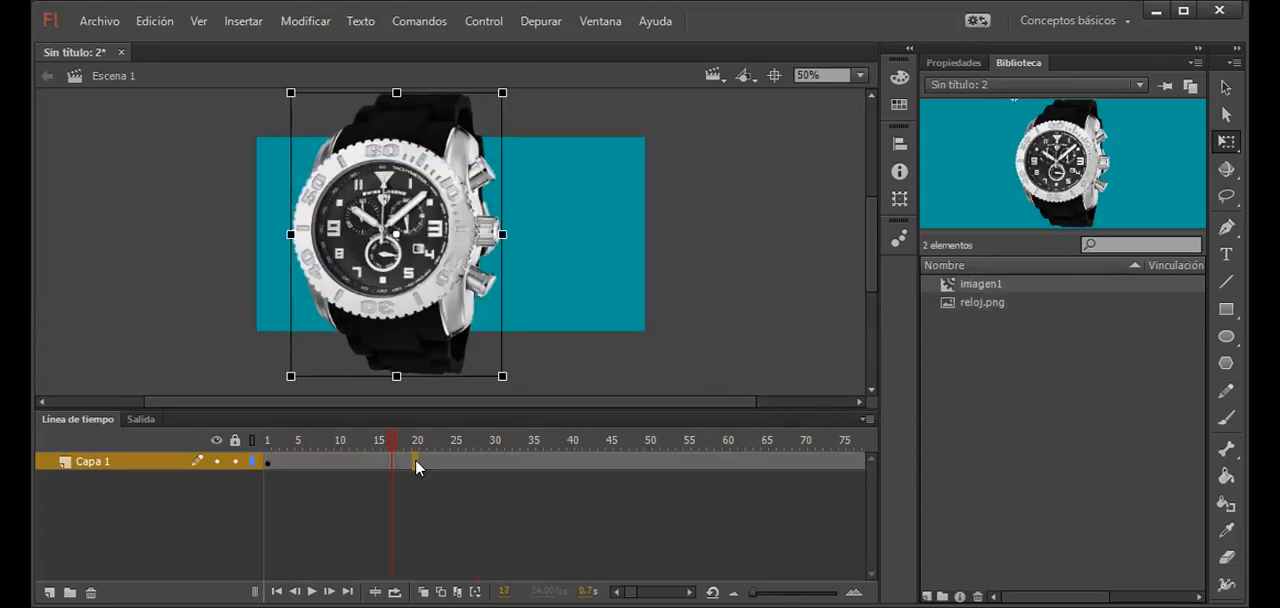
right_click(415, 459)
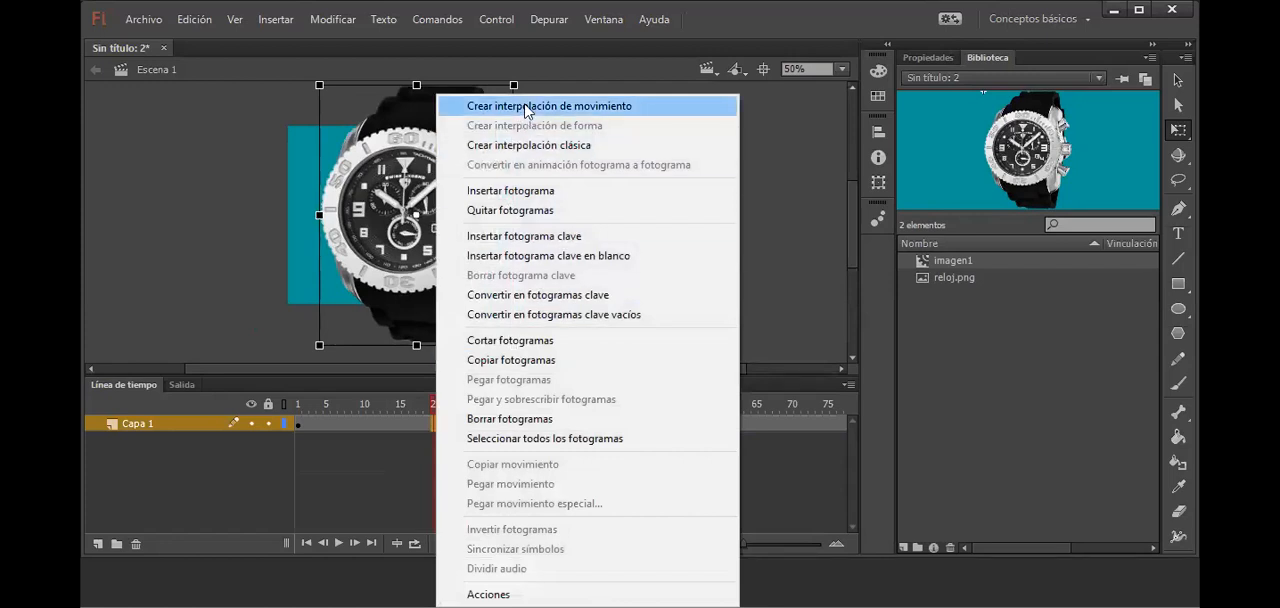
click(527, 108)
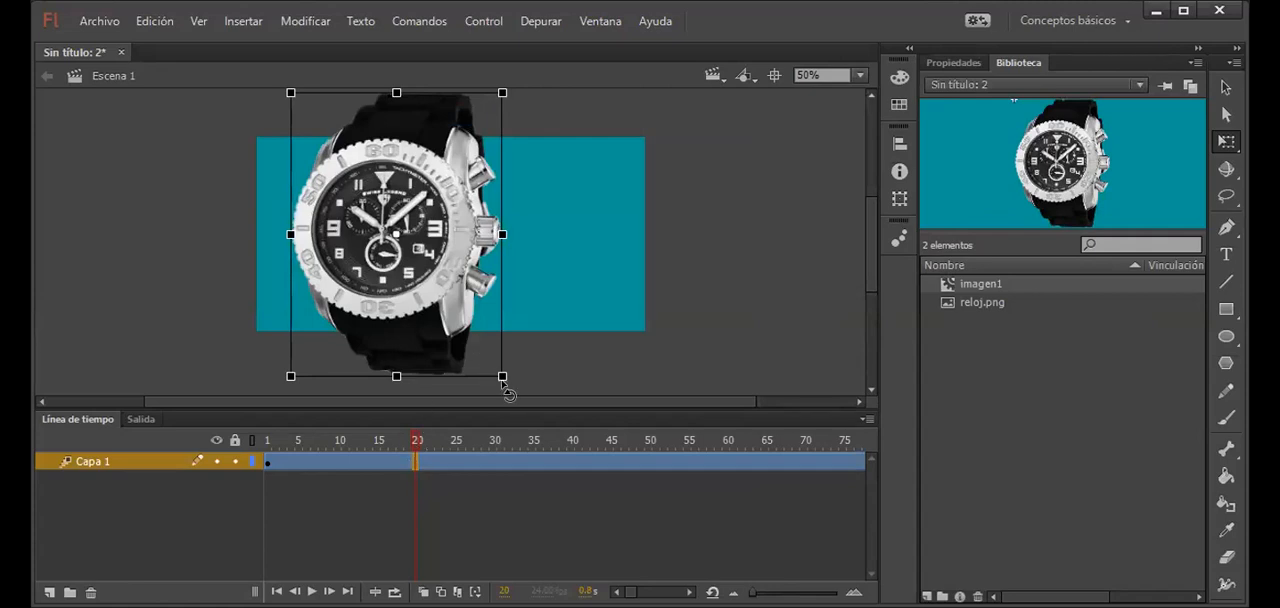
Step: At frame 20, scale the watch down proportionally so it fits within the stage height, and test the movie
click(268, 465)
click(415, 466)
drag(500, 376, 456, 318)
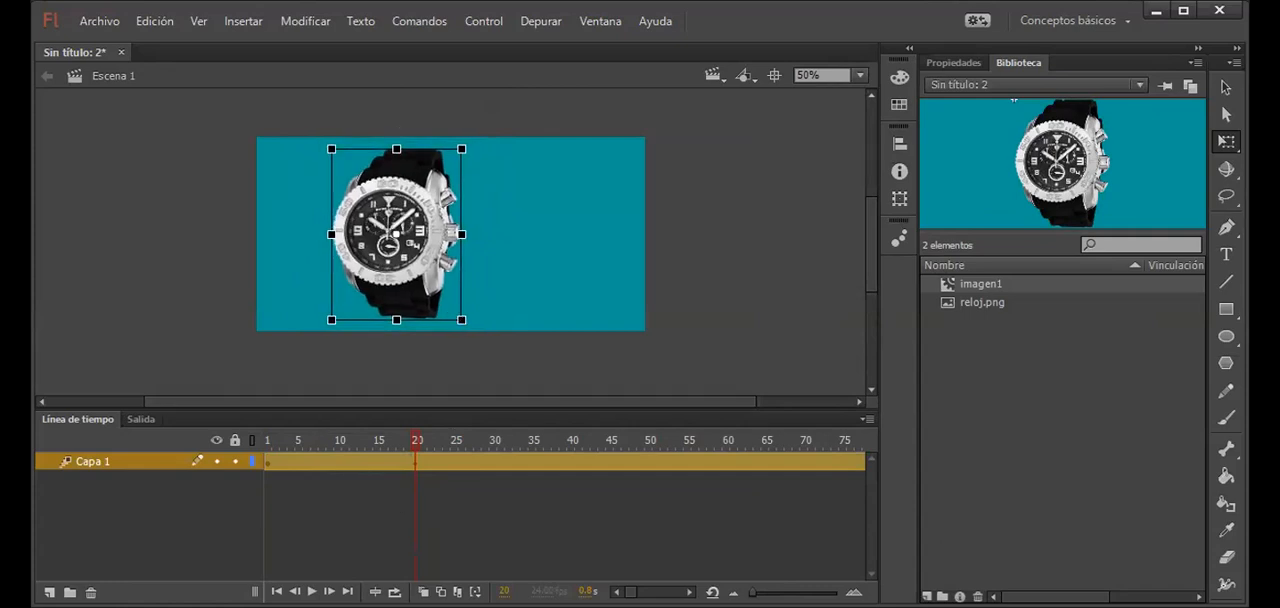
key(ctrl+Return)
click(699, 16)
Step: At frame 40, shrink the watch further, move it horizontally to the stage's right side, and test the movie
click(549, 486)
click(572, 464)
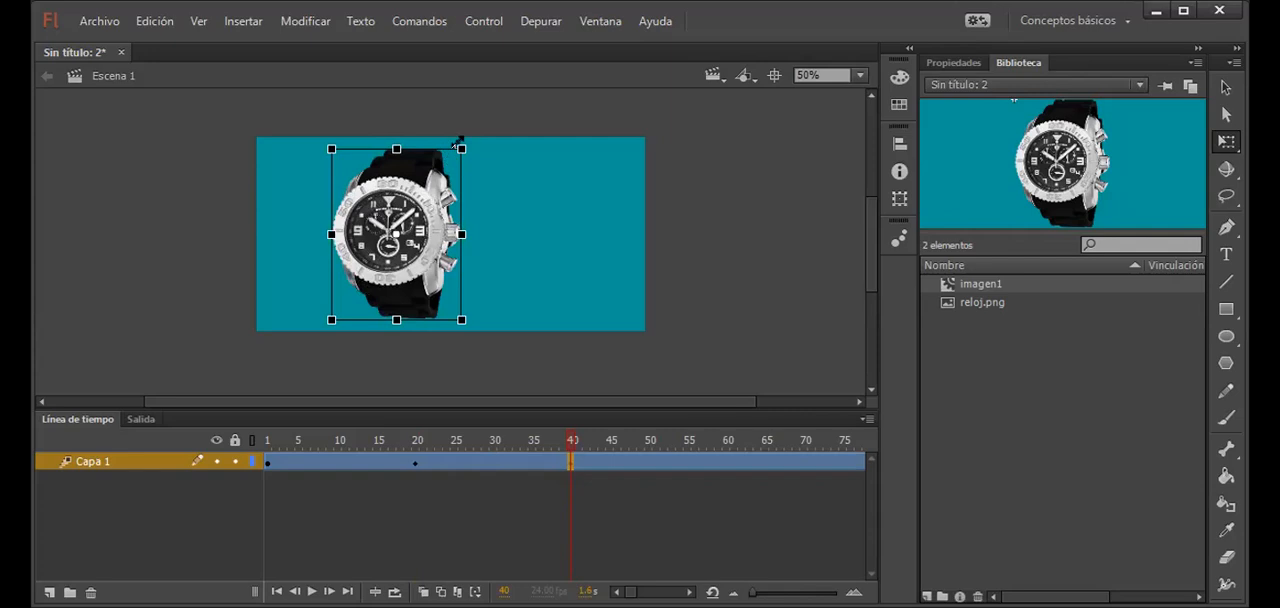
drag(457, 143, 447, 164)
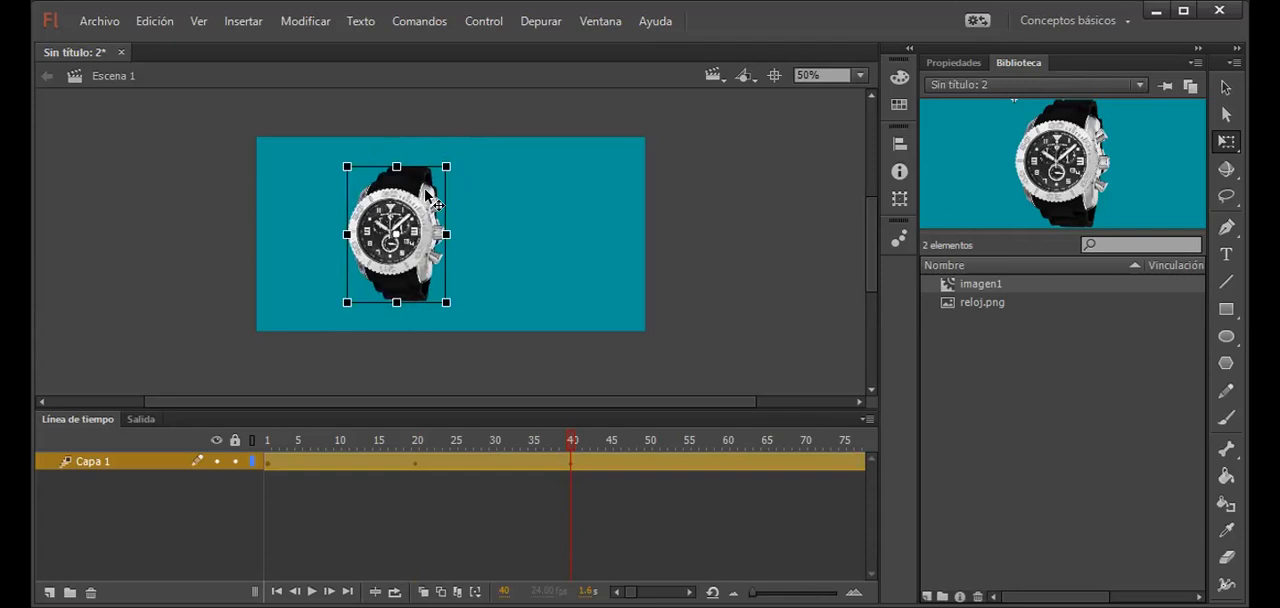
drag(442, 214, 571, 213)
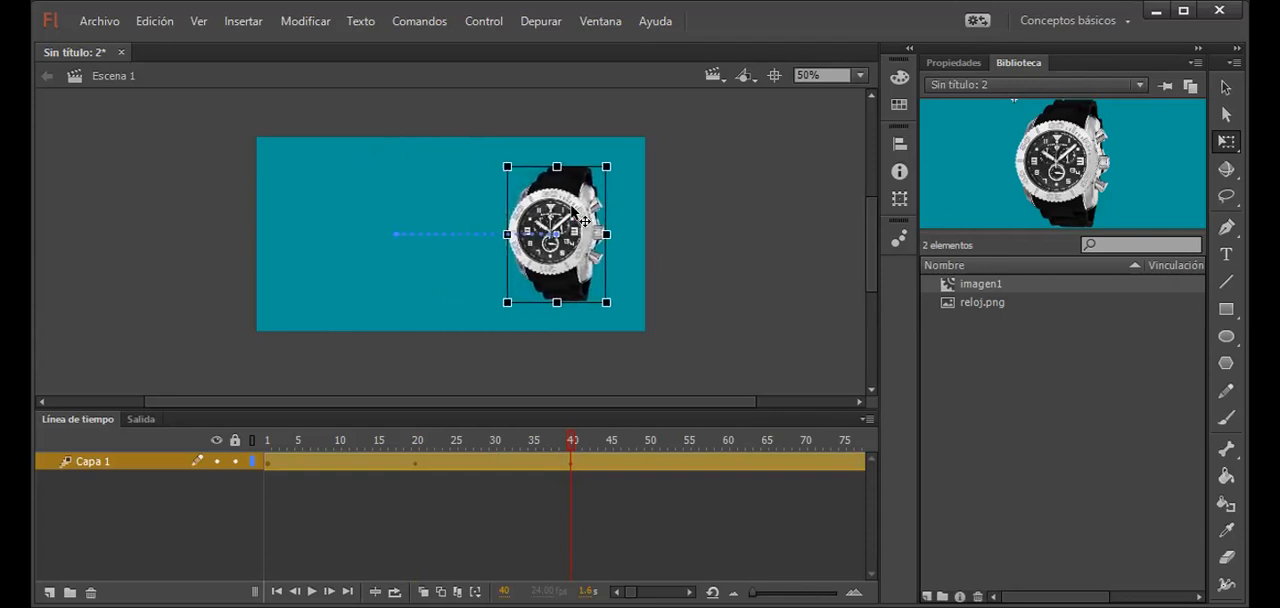
key(ctrl+Return)
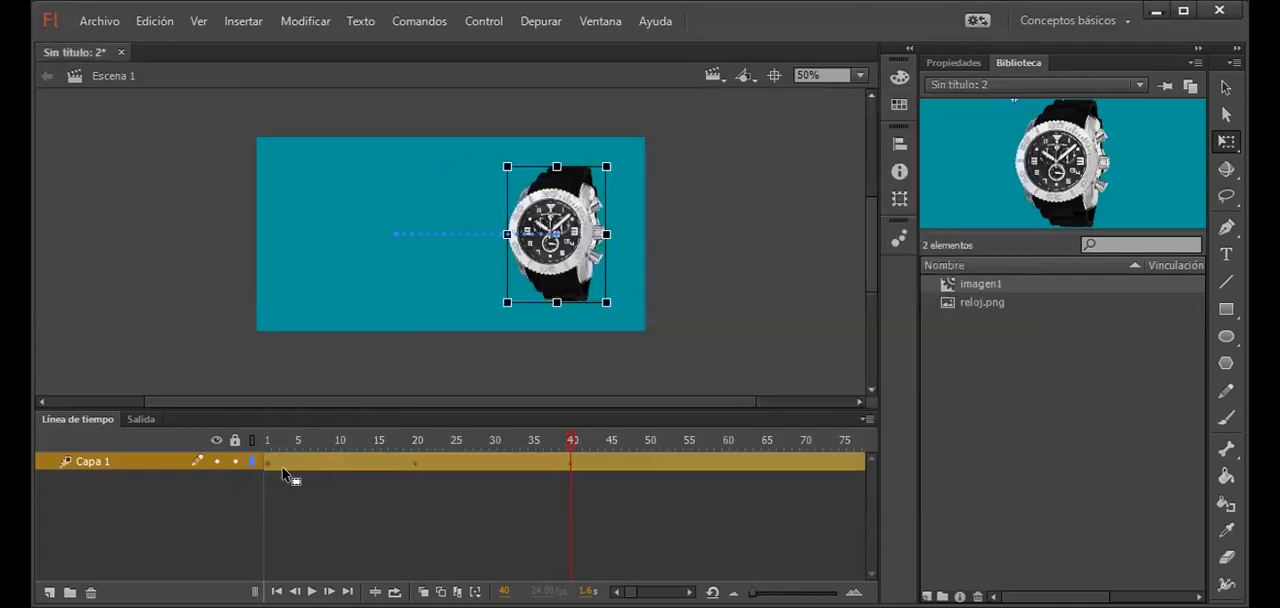
Step: In frame 1, enlarge the watch well beyond the stage height, and preview the resulting zoom-out animation
click(270, 469)
click(264, 461)
click(266, 461)
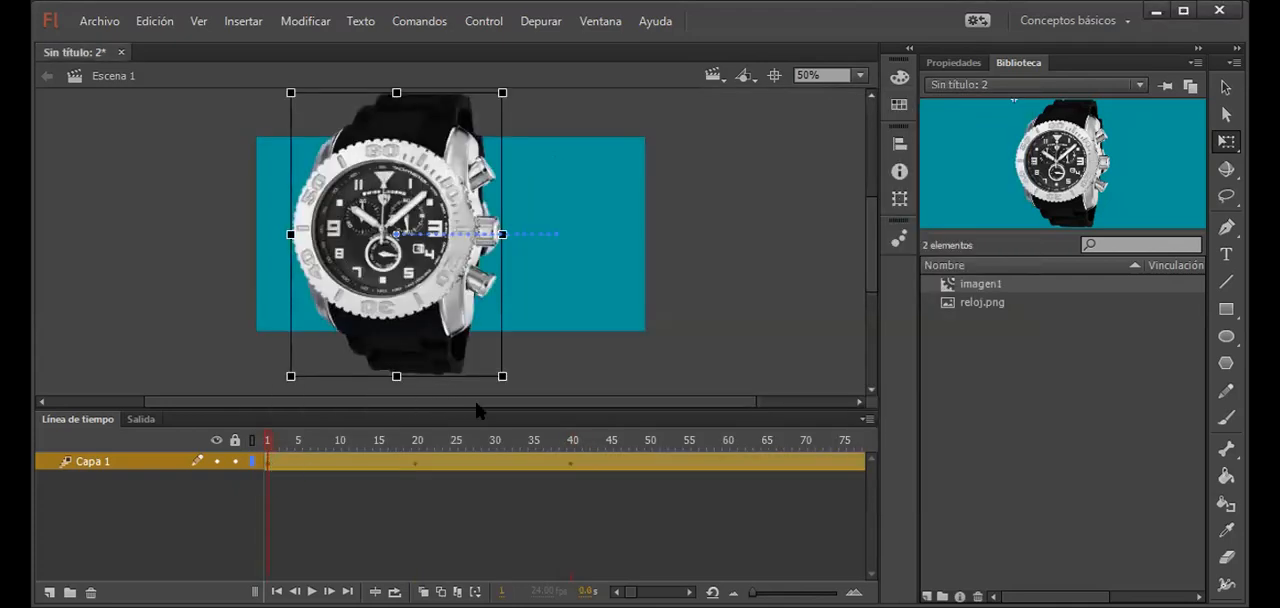
drag(502, 378, 556, 440)
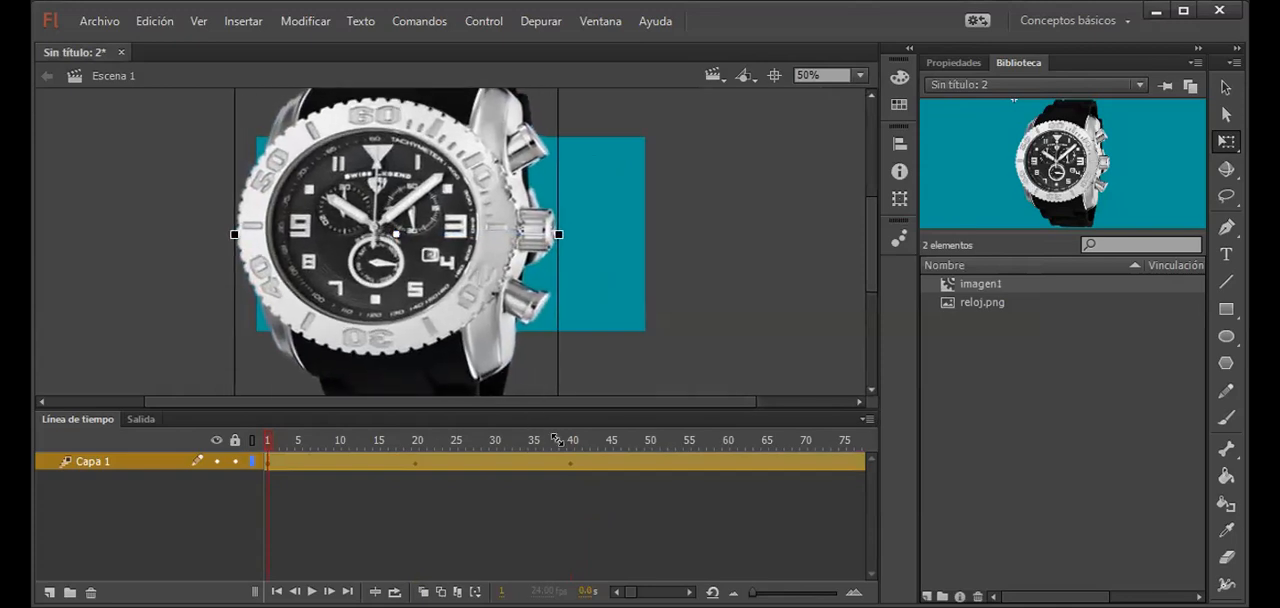
click(608, 331)
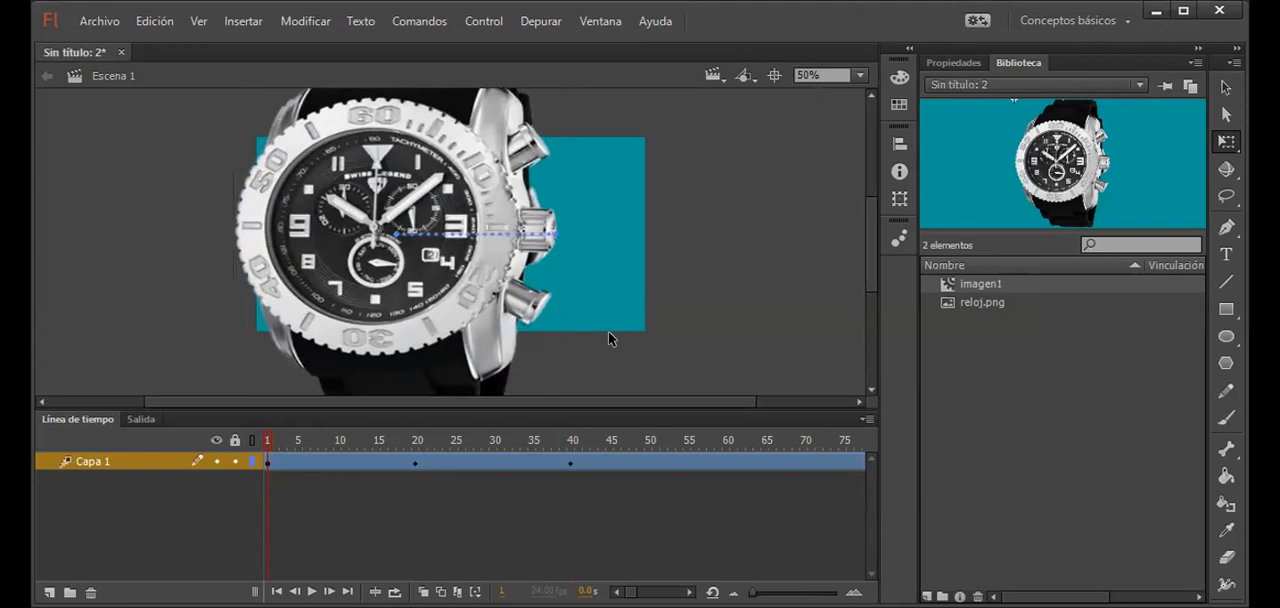
key(ctrl+Return)
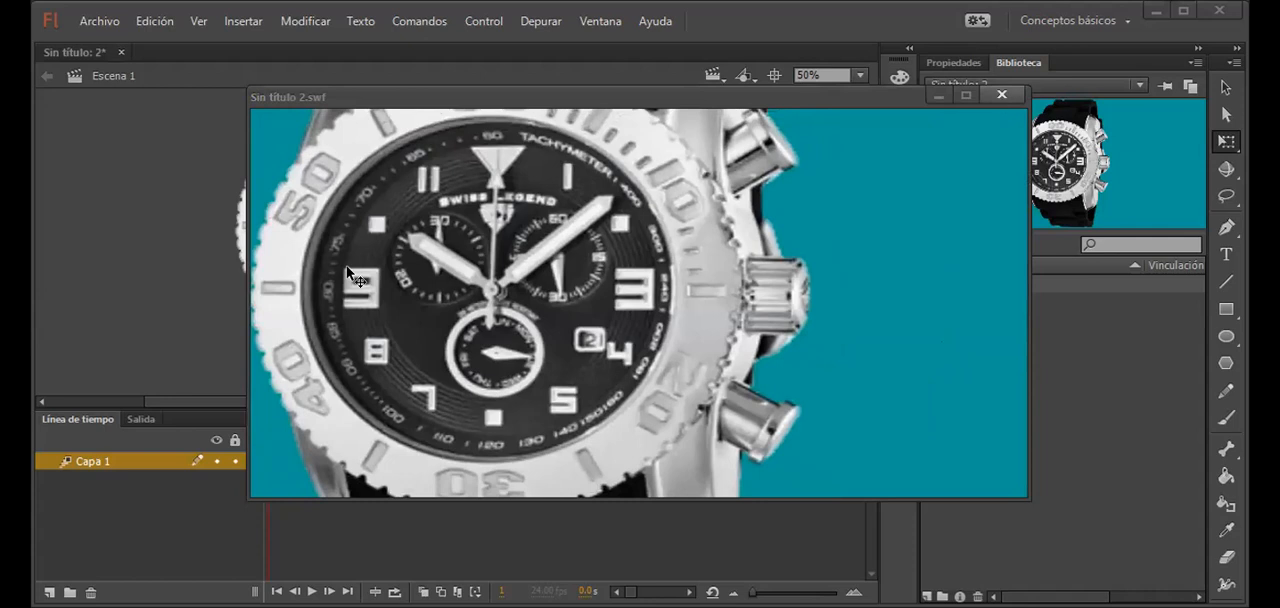
key(Escape)
drag(268, 441, 684, 470)
Step: Add the layer Capa 2 above Capa 1 and insert a blank keyframe at its frame 40
click(567, 472)
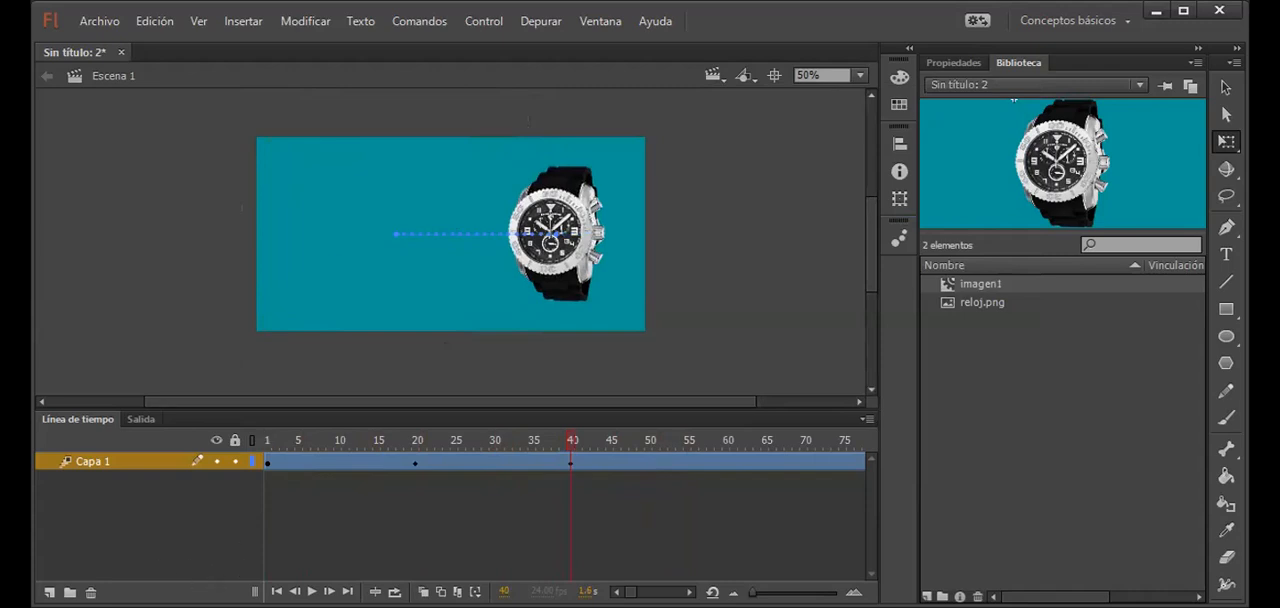
click(49, 592)
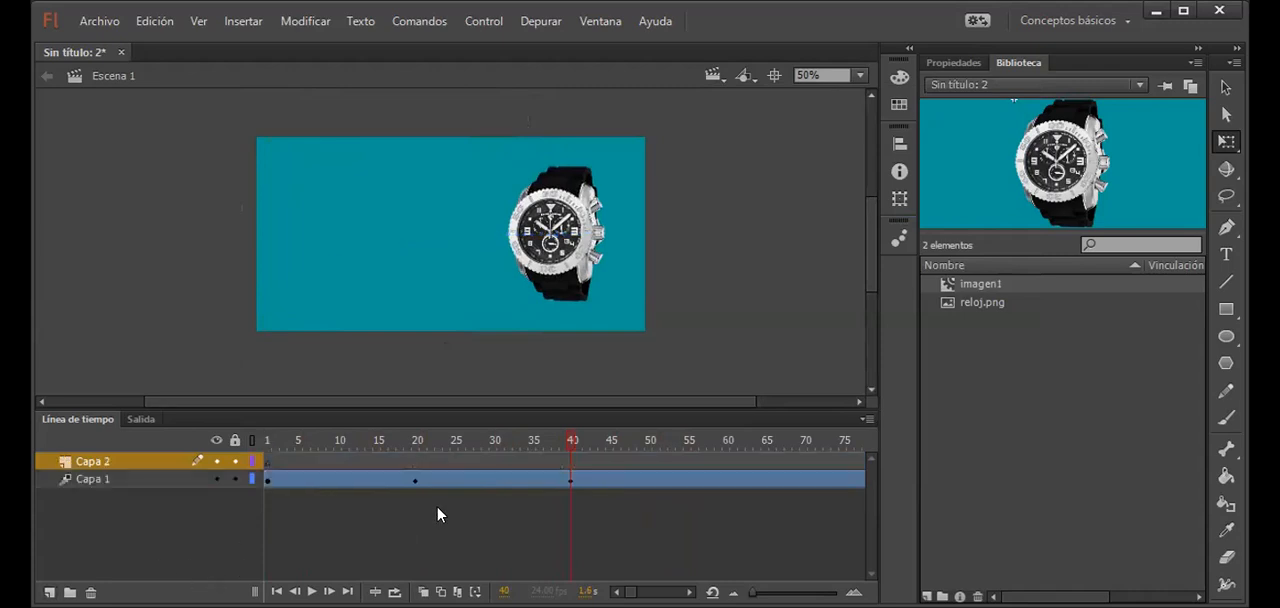
click(569, 463)
Step: Add a text box about 474 px wide beside the watch on Capa 2, with the first line "UNA VEZ MAS EN EL PERU"
click(1226, 254)
drag(263, 195, 505, 315)
text(UNA VE MA)
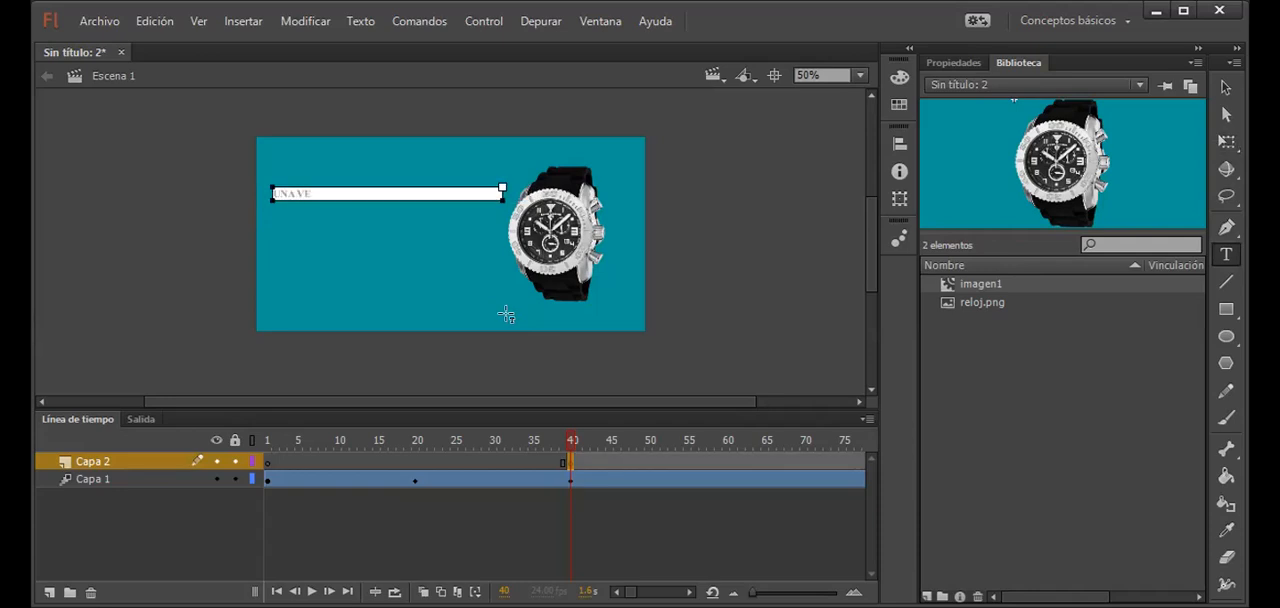
key(BackSpace)
key(BackSpace)
key(BackSpace)
key(BackSpace)
key(BackSpace)
key(BackSpace)
text(VEZ MAS EN EL PERU)
key(Return)
Step: Complete the slogan with the lines "LA PERFECTA TRADICION" and "DE LA AVIACION", and select the text block
text(LA PERFECTA TRADICION DE LA)
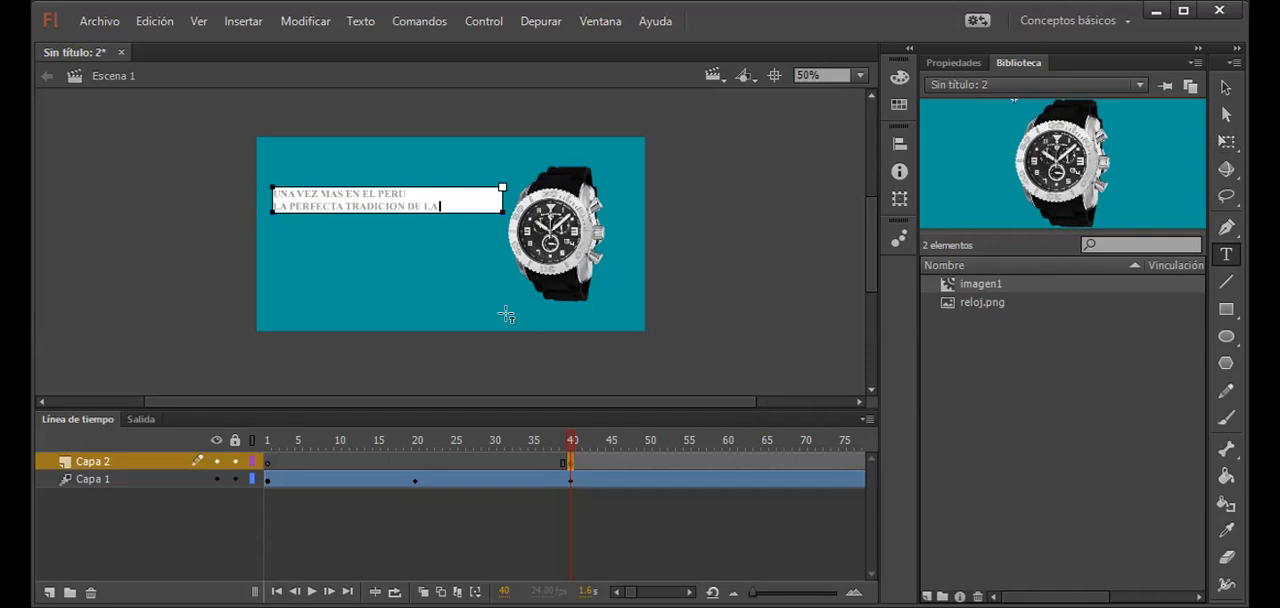
text( AVIACION)
click(407, 205)
key(Return)
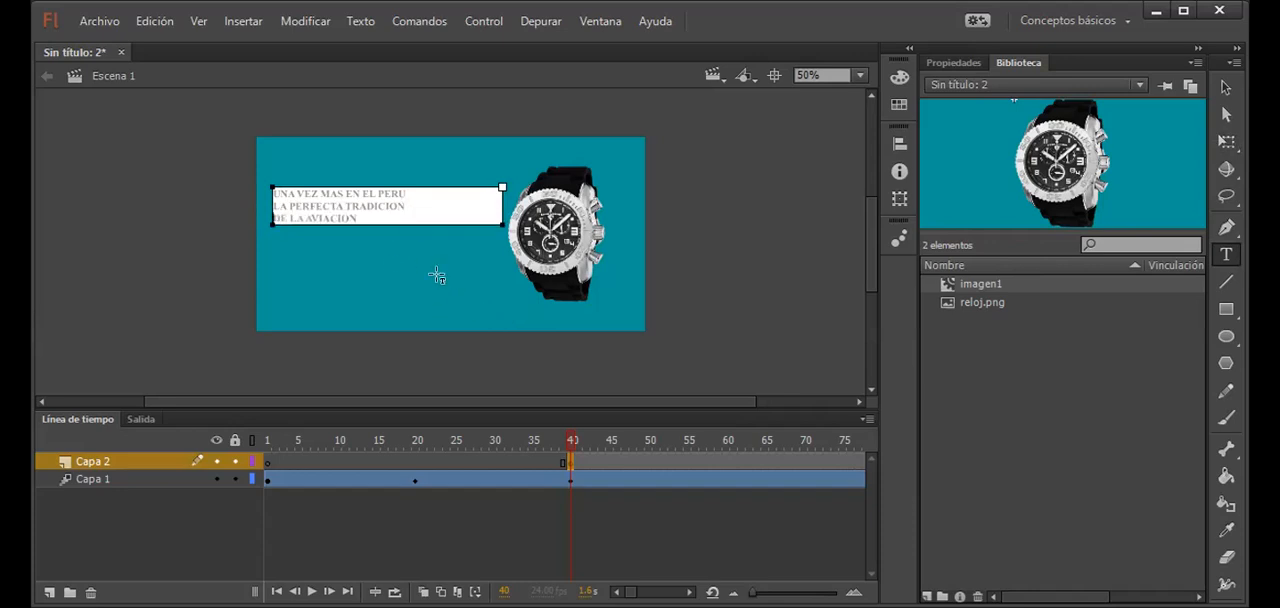
click(1226, 88)
key(F8)
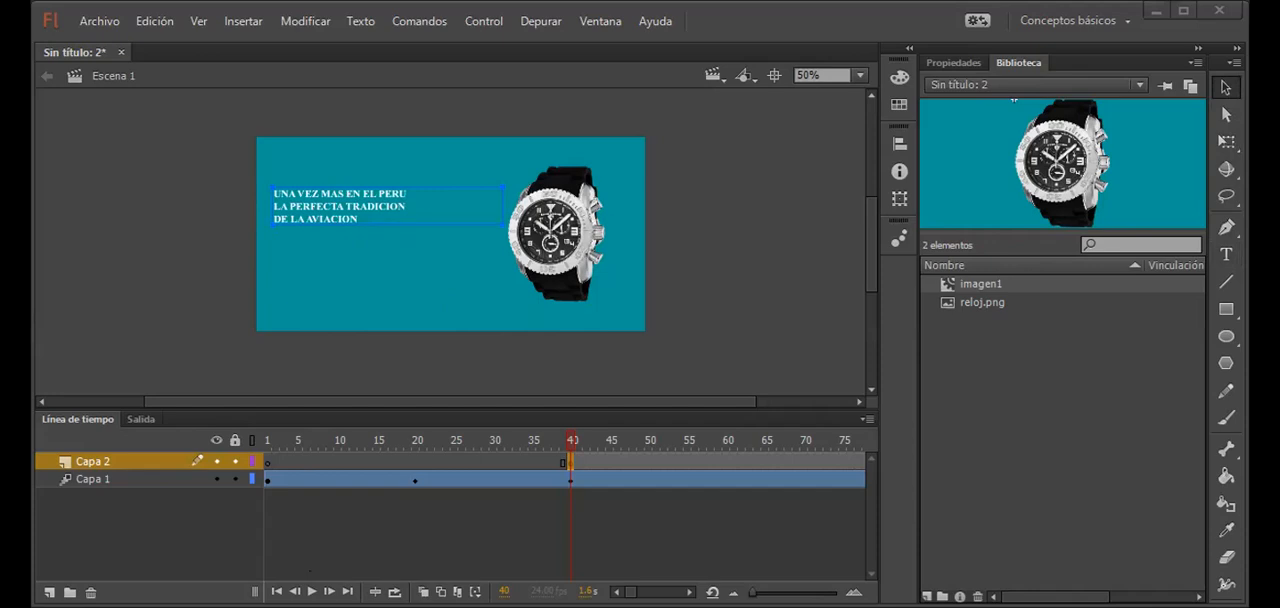
Step: Rearrange the slogan's line breaks to read "UNA VEZ MAS", "EN EL PERU LA PERFECTA", "TRADICION DE LA AVIACION"
double_click(346, 192)
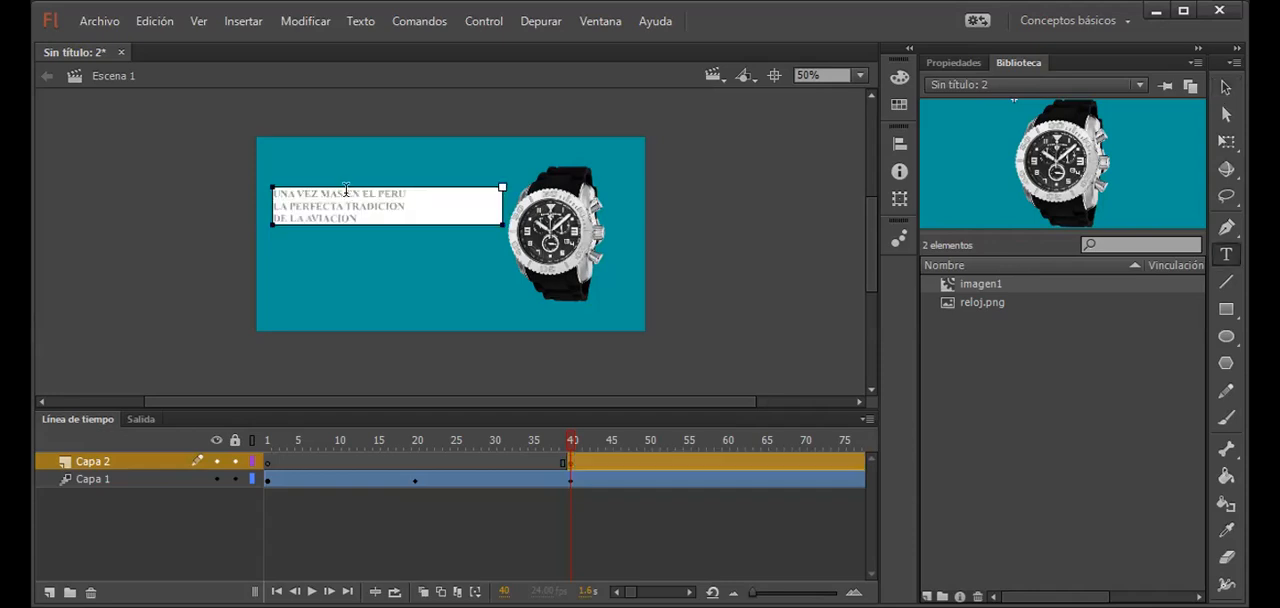
key(Return)
click(351, 201)
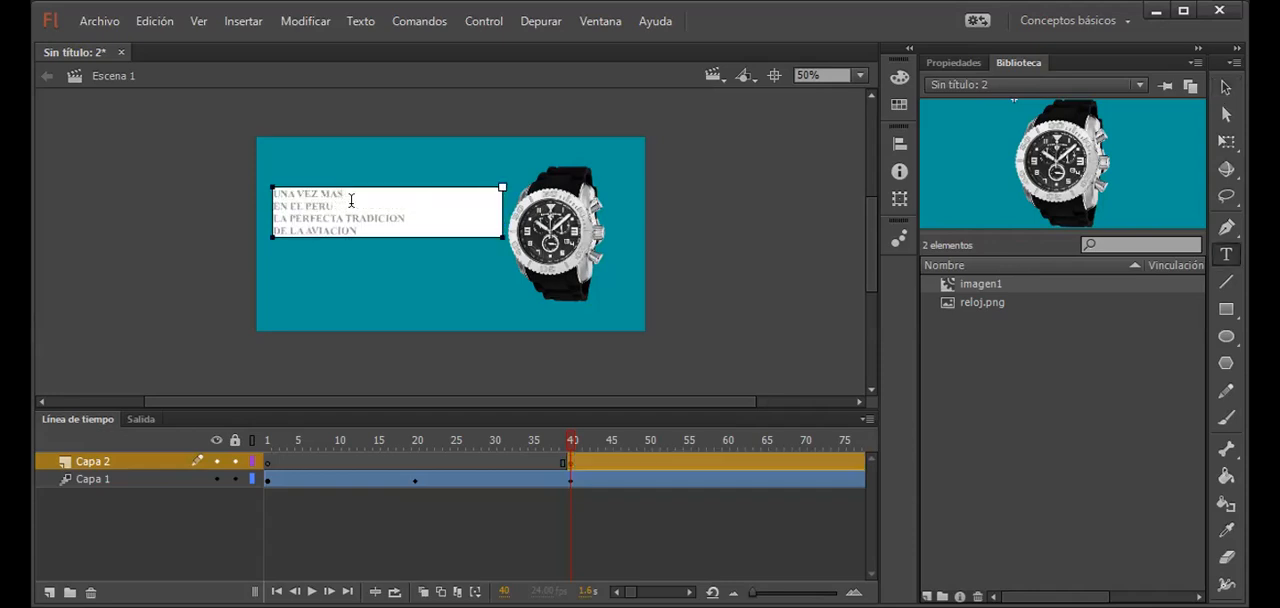
key(Delete)
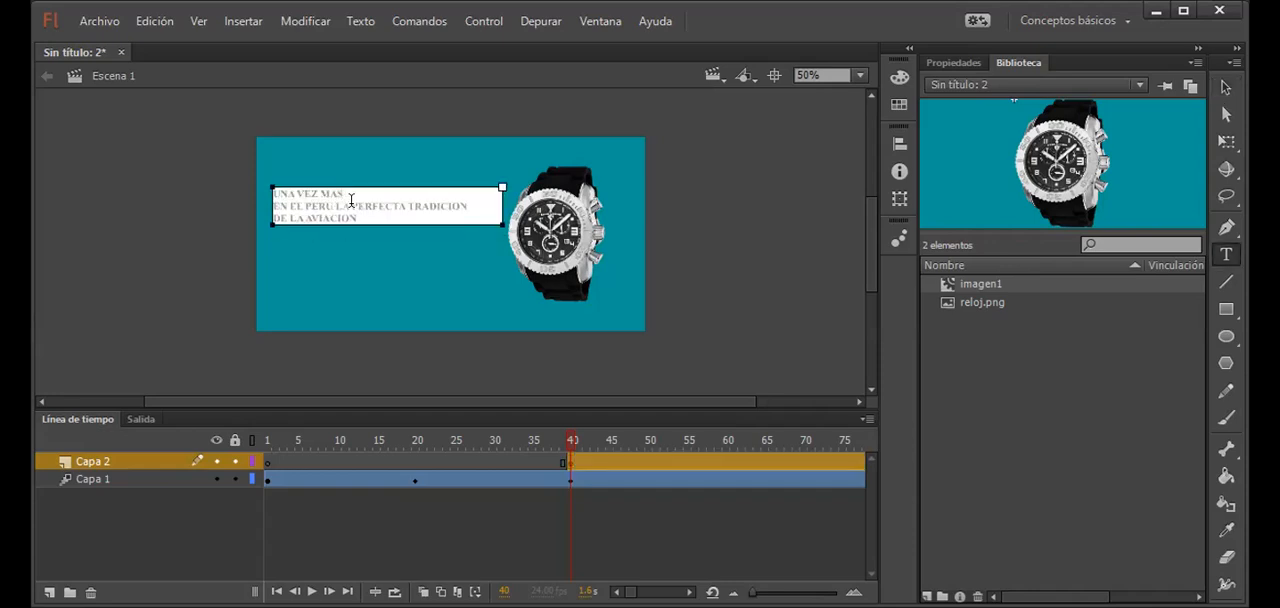
click(408, 205)
key(Return)
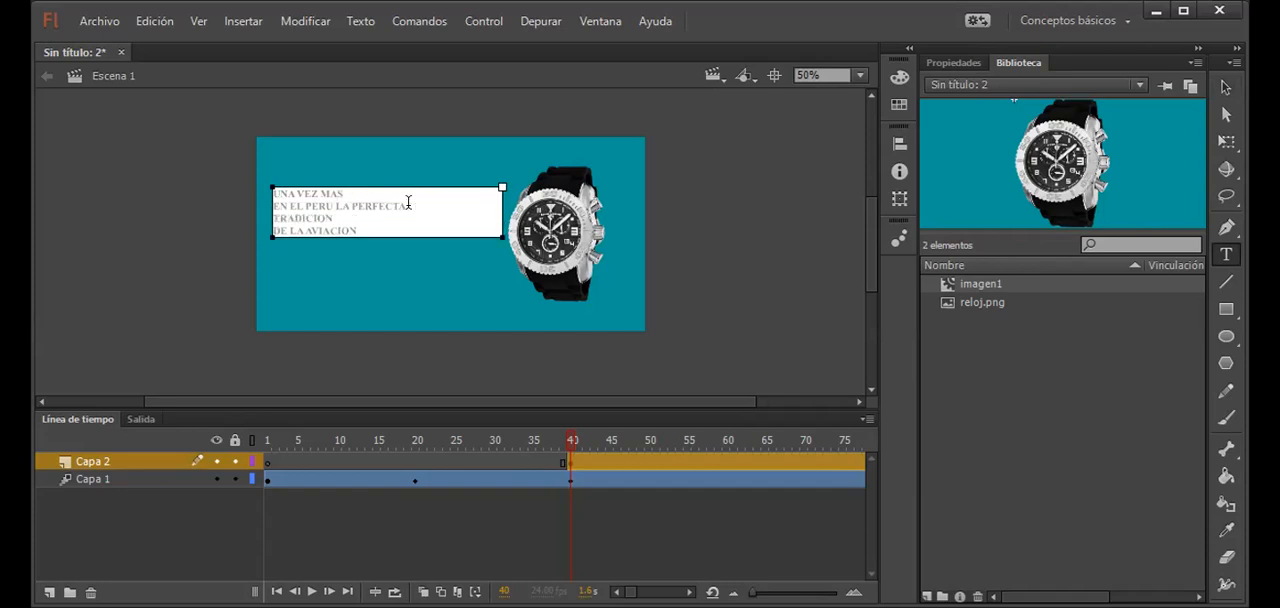
key(End)
key(Delete)
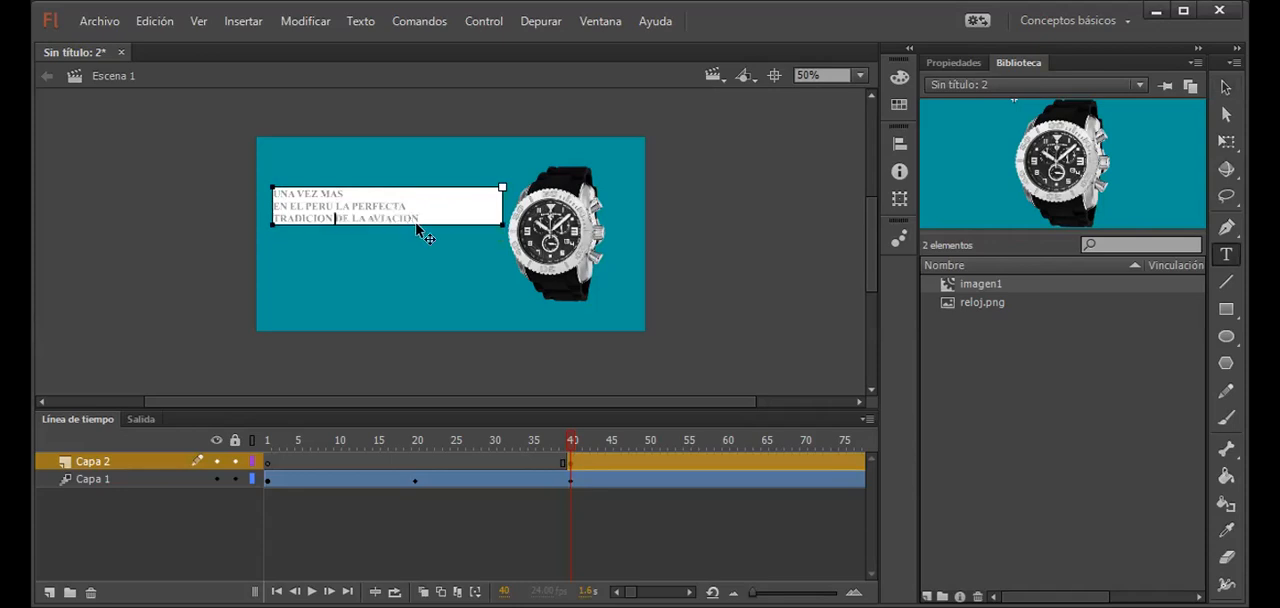
Step: Center-align the three-line slogan text on Capa 2
click(1226, 87)
click(955, 63)
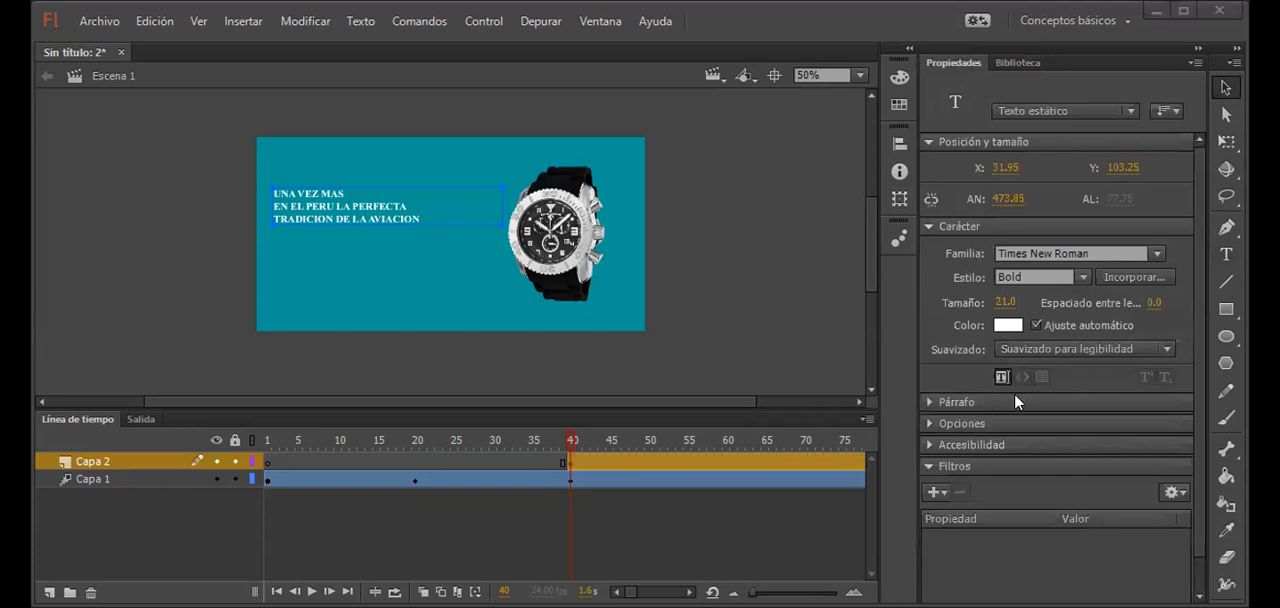
click(950, 401)
click(1046, 430)
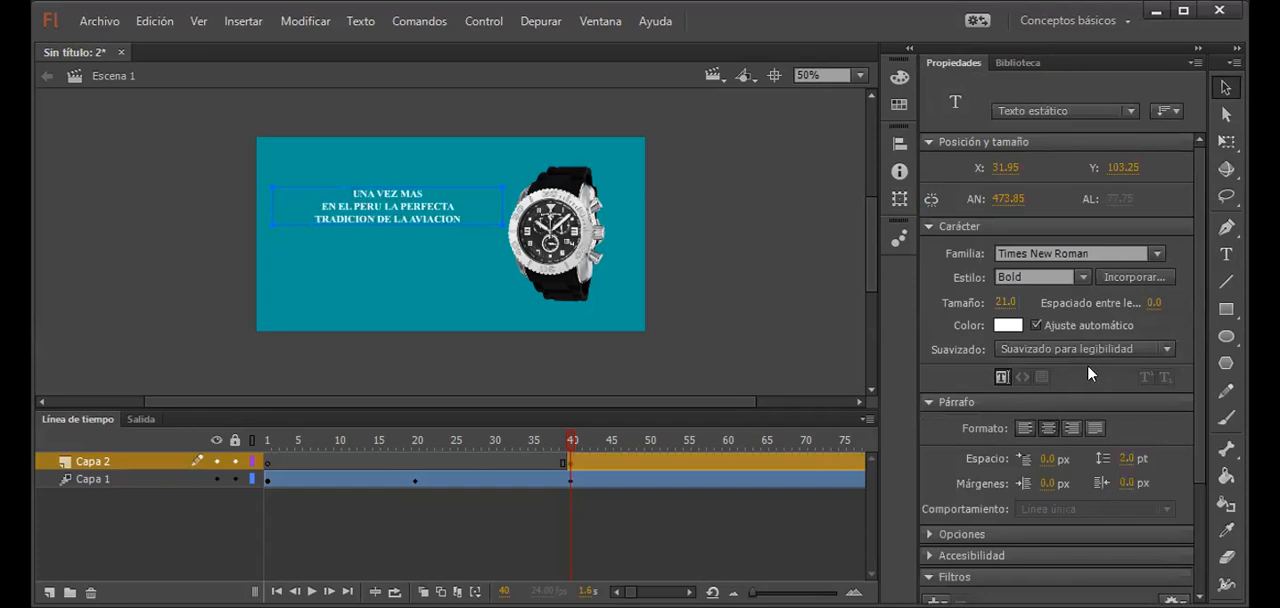
Step: Set the slogan's font size to 32 and move the text block down to Y 145.25
mouse_move(1000, 305)
mouse_down()
mouse_move(1040, 303)
mouse_move(997, 302)
mouse_up()
click(1004, 300)
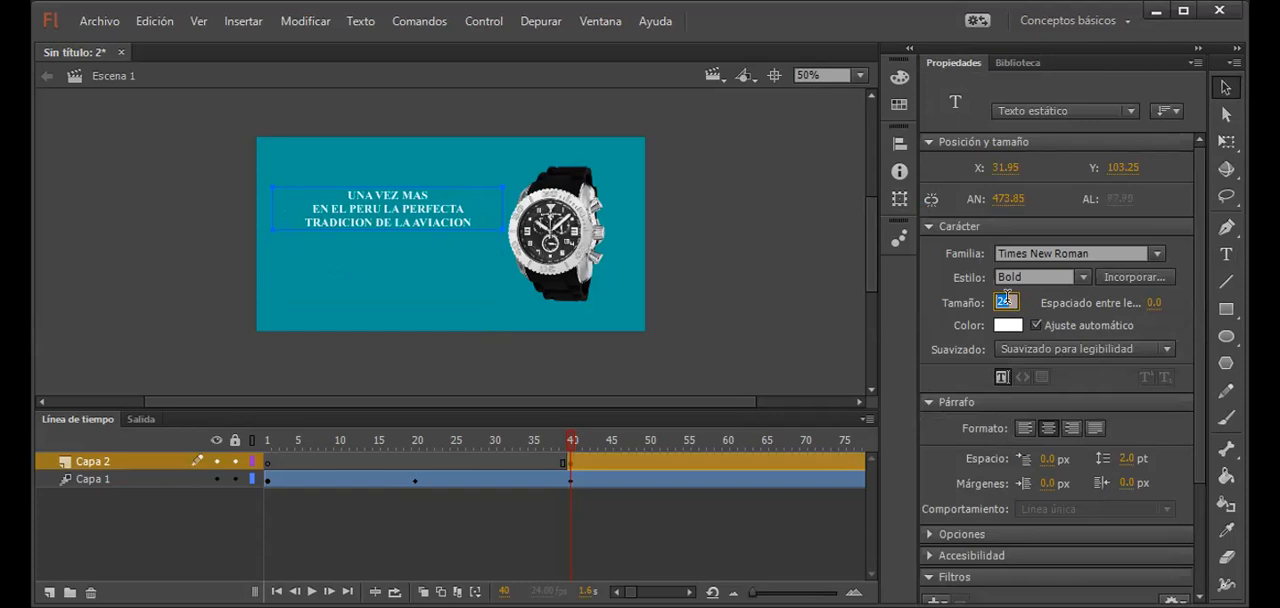
text(30)
key(Return)
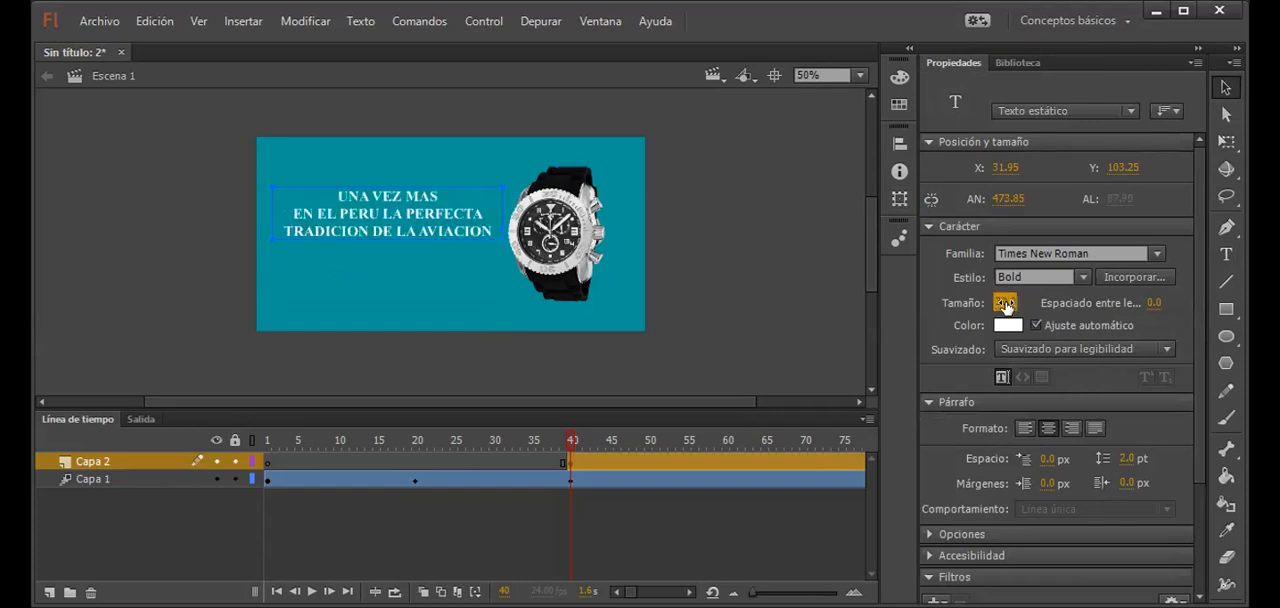
click(1000, 302)
text(33)
key(Return)
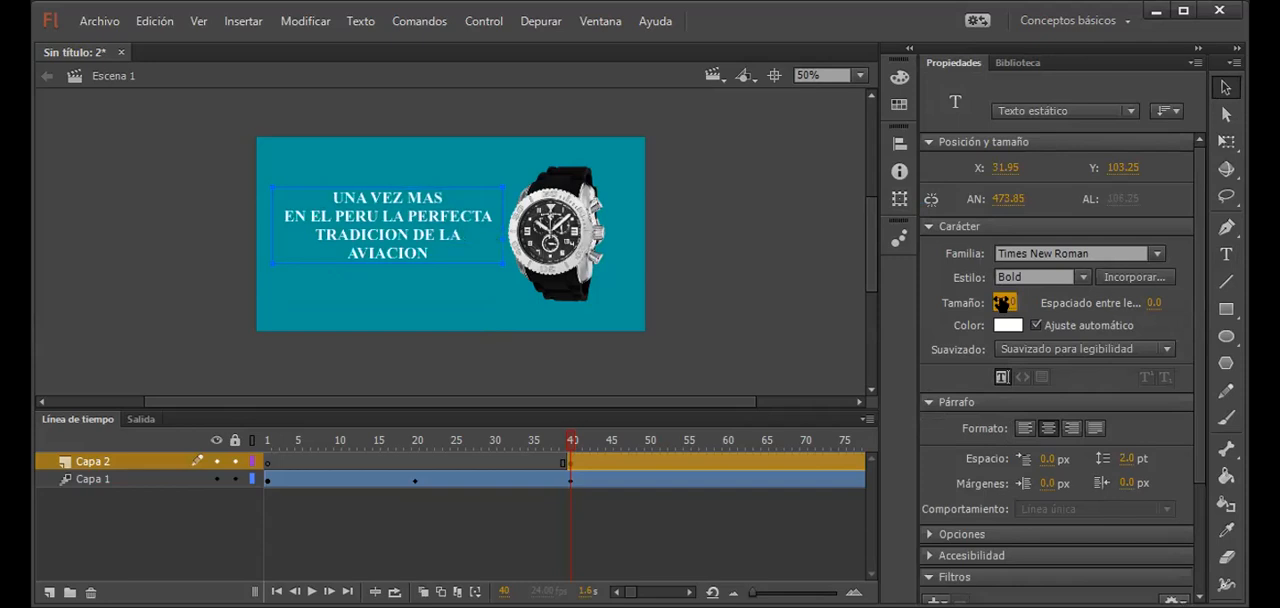
click(1000, 302)
key(Return)
mouse_move(440, 234)
mouse_down()
mouse_move(440, 258)
mouse_move(437, 241)
mouse_up()
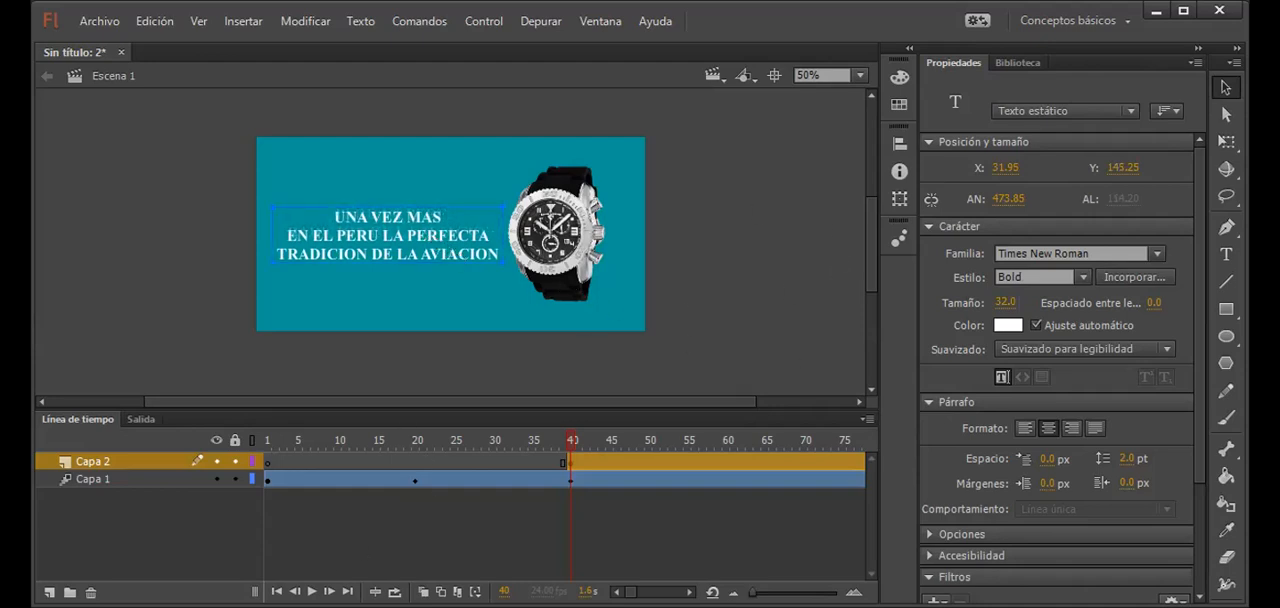
key(alt+Tab)
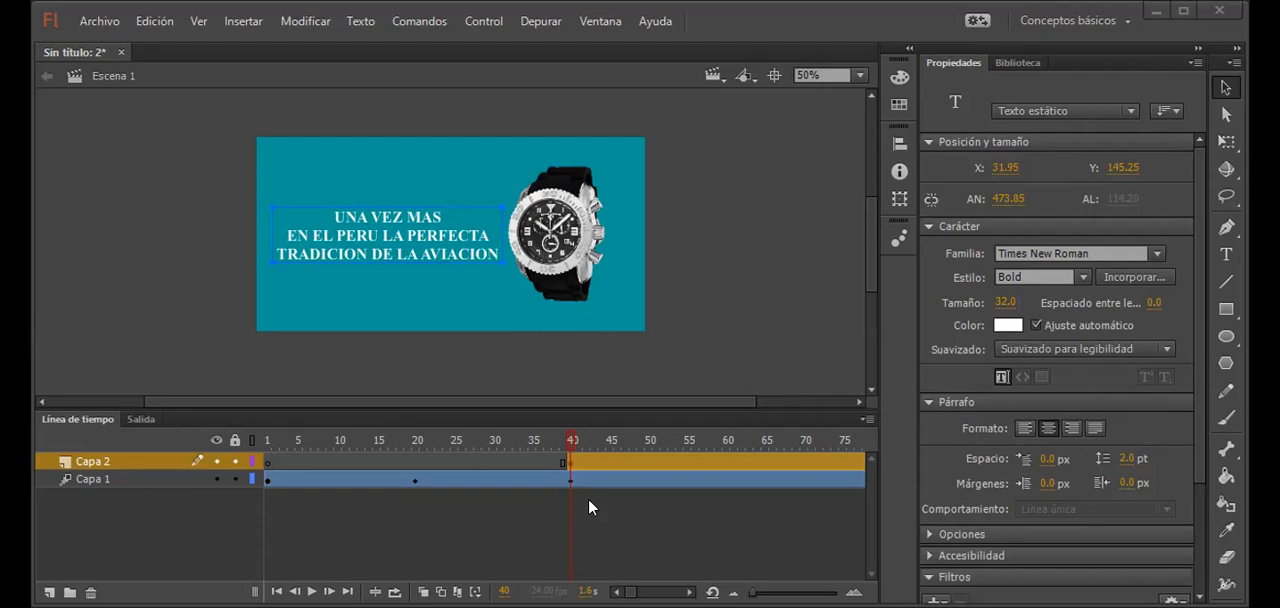
Step: Convert the slogan text into a movie clip symbol named TEXTO2
click(725, 461)
click(670, 463)
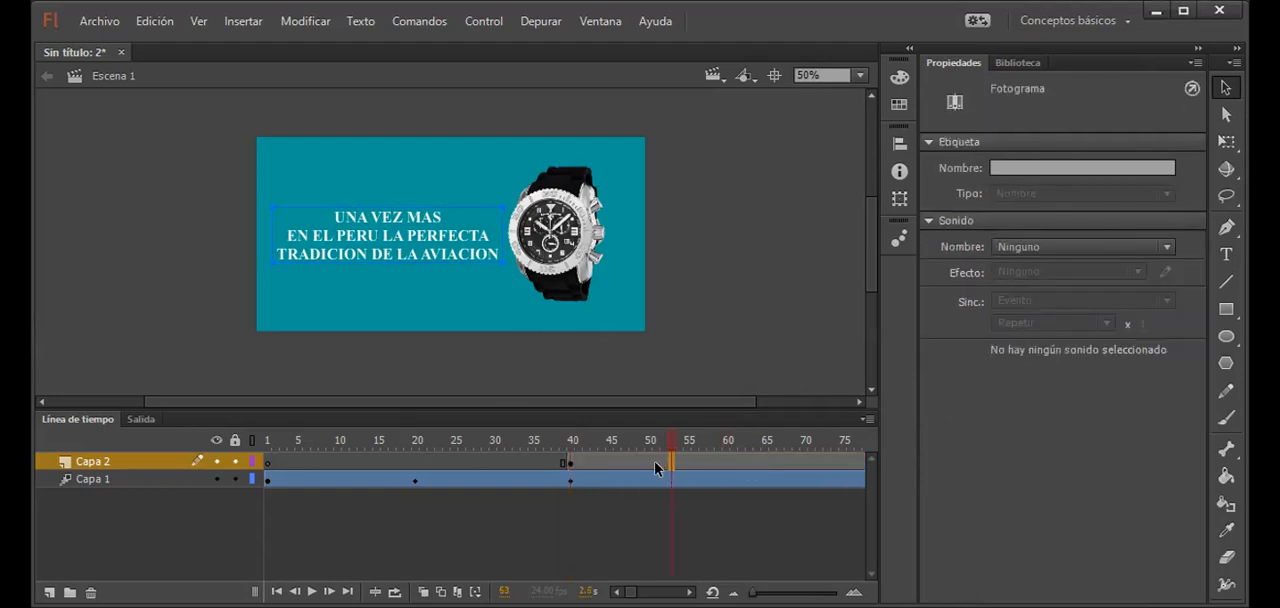
click(398, 260)
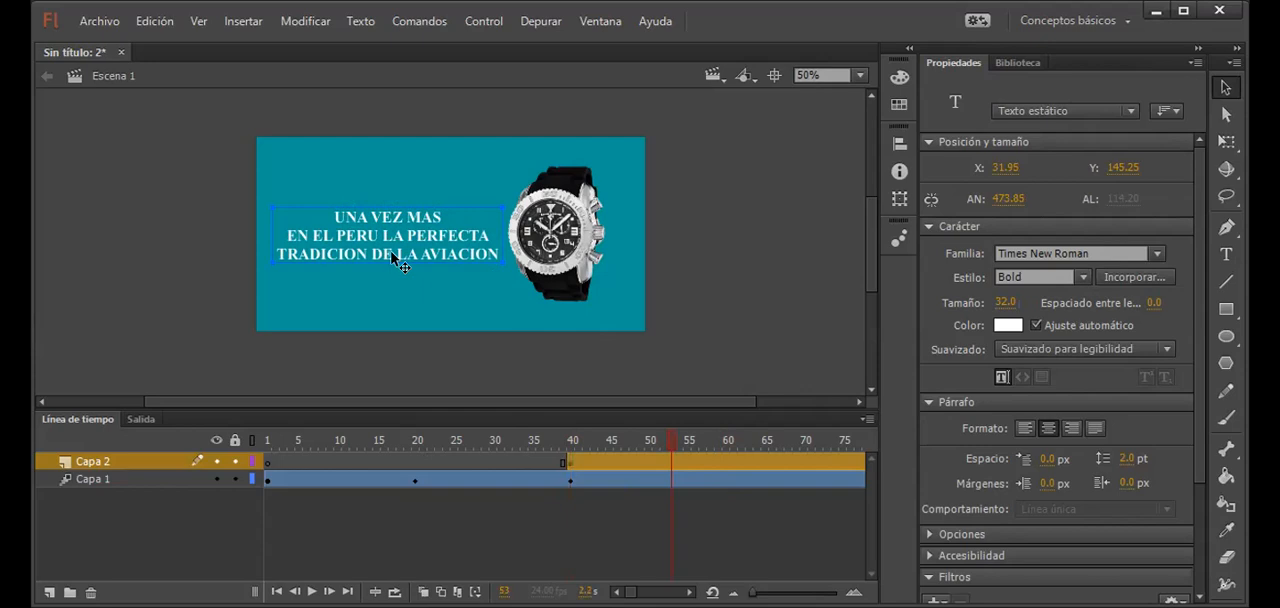
key(F8)
text(TEXTO)
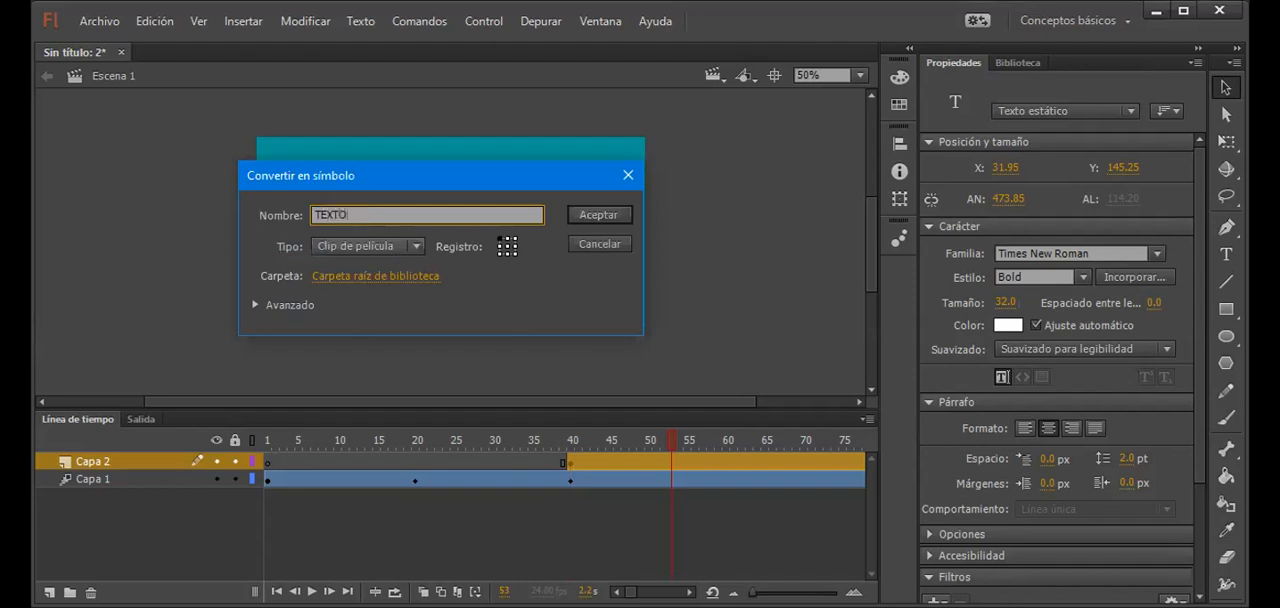
text(2)
key(Return)
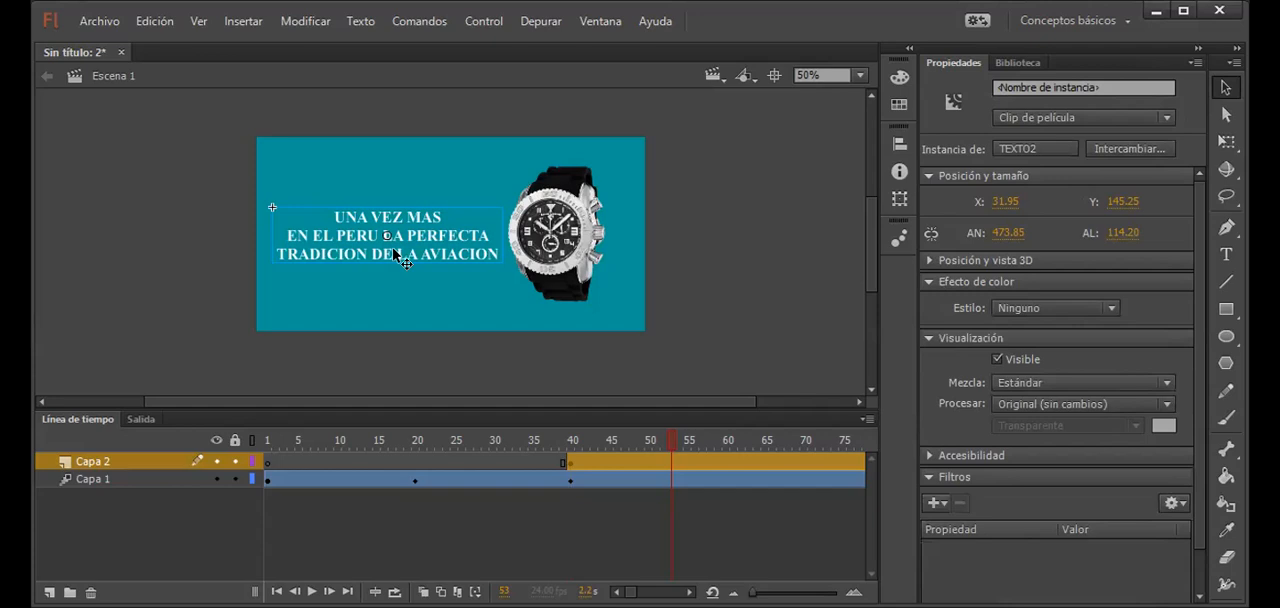
Step: Create a motion tween on Capa 2's slogan frames and insert a keyframe at frame 60
click(633, 463)
drag(670, 466, 694, 466)
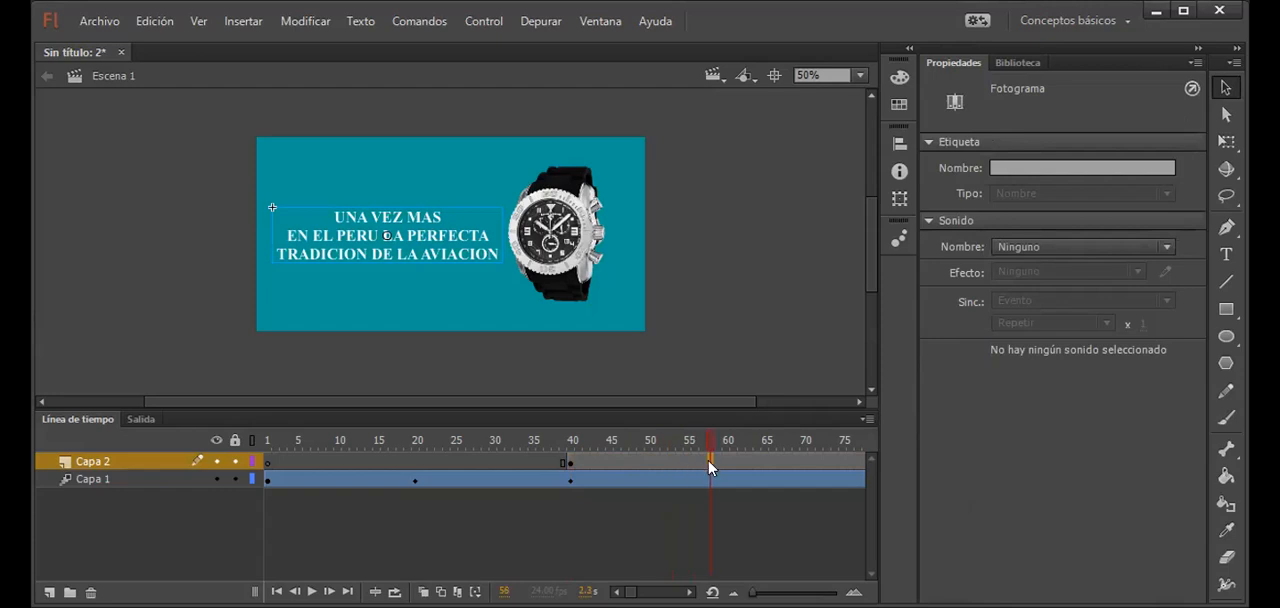
right_click(708, 458)
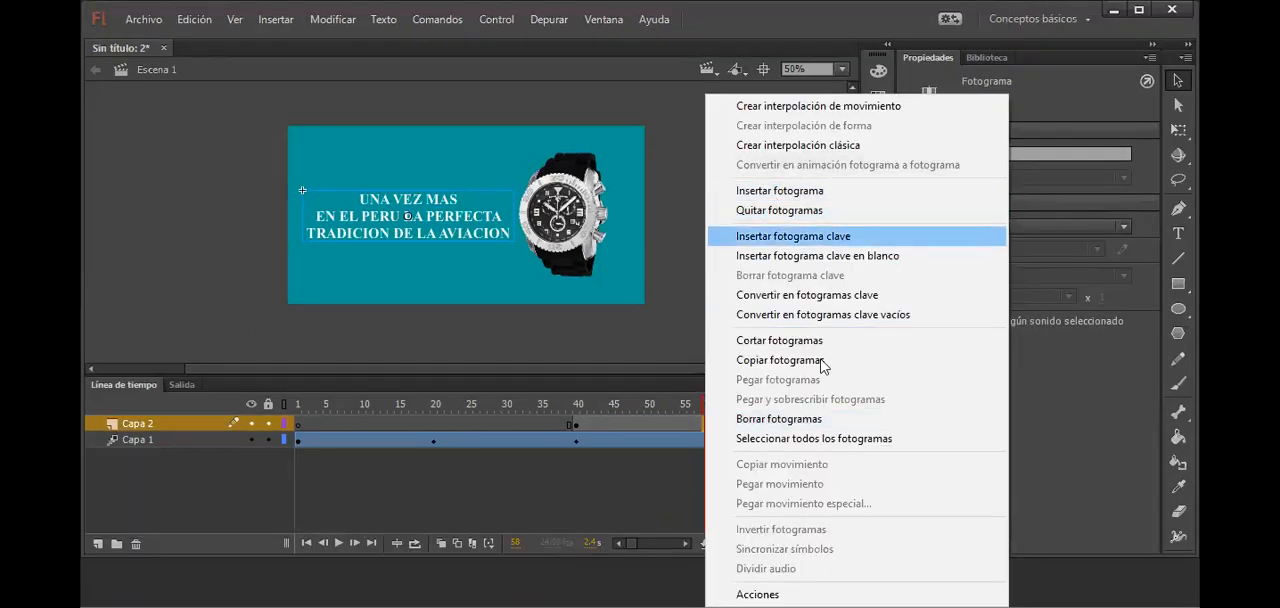
click(829, 110)
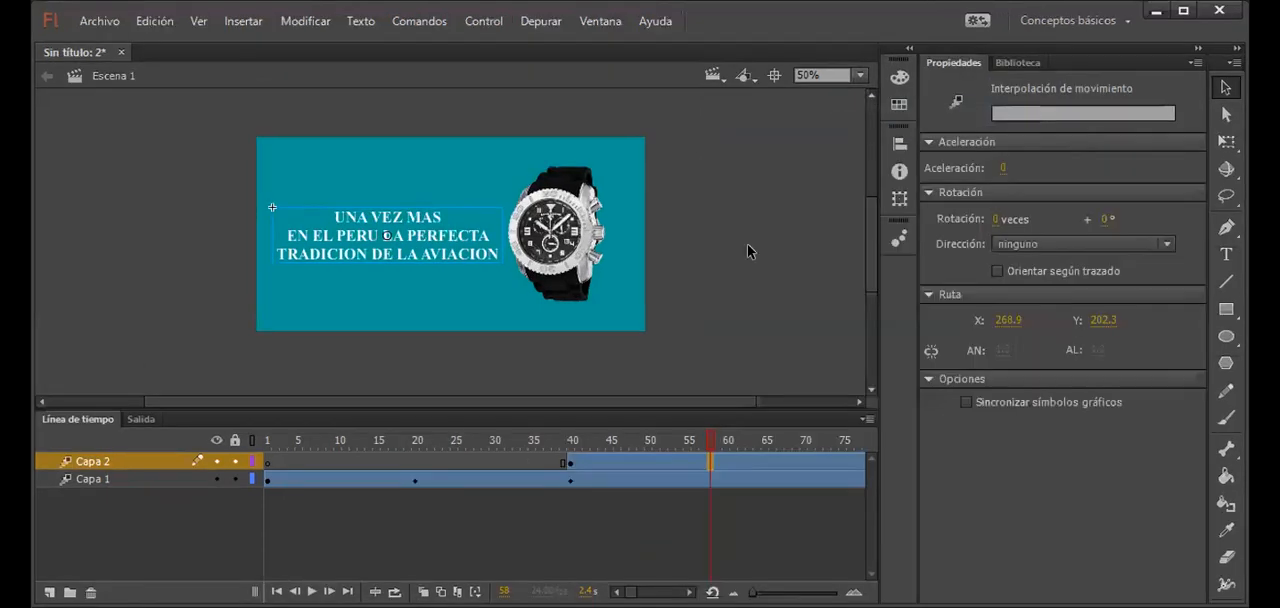
click(679, 466)
click(726, 460)
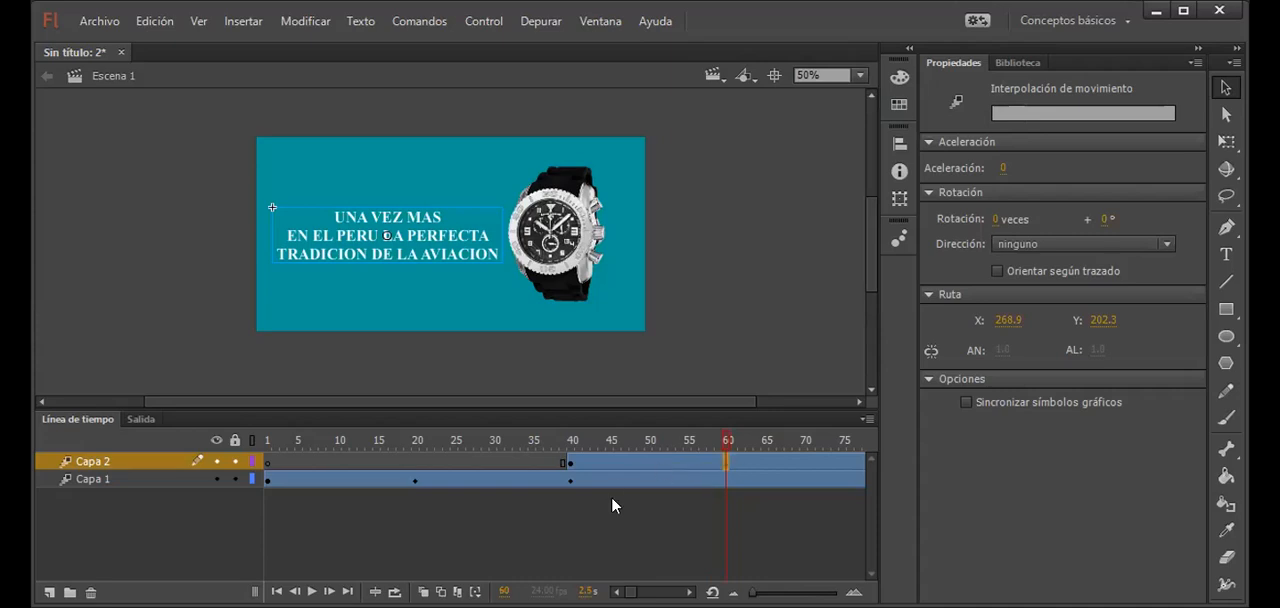
Step: Apply an Alfa color effect of 0% to the slogan at frame 40 of Capa 2
click(570, 463)
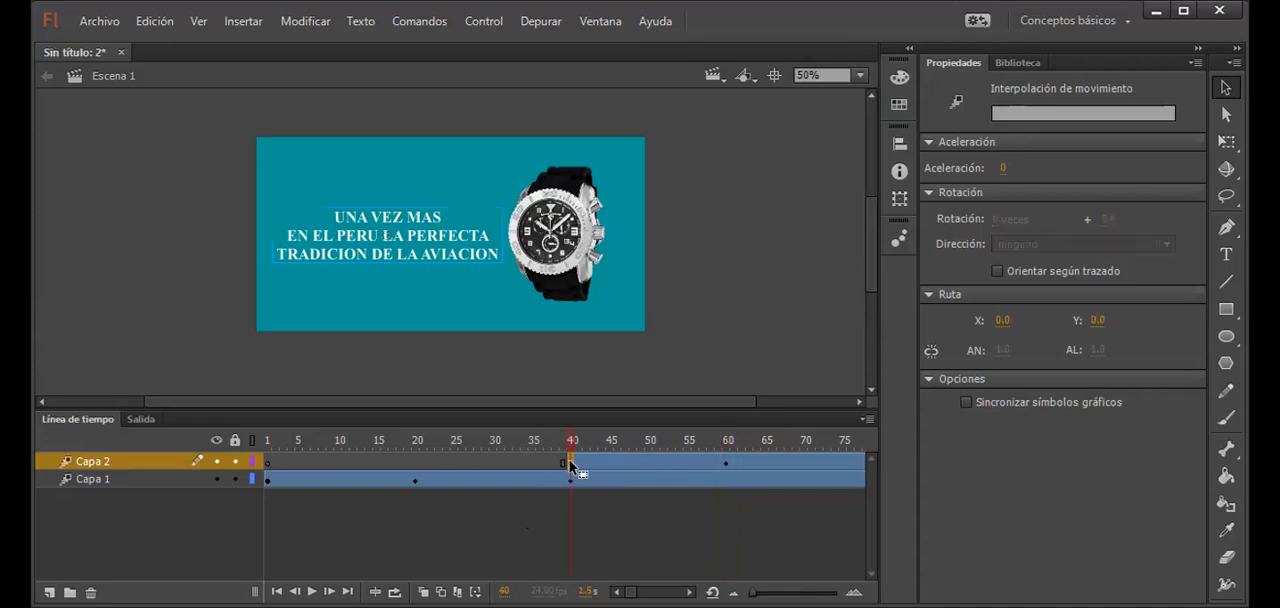
click(428, 252)
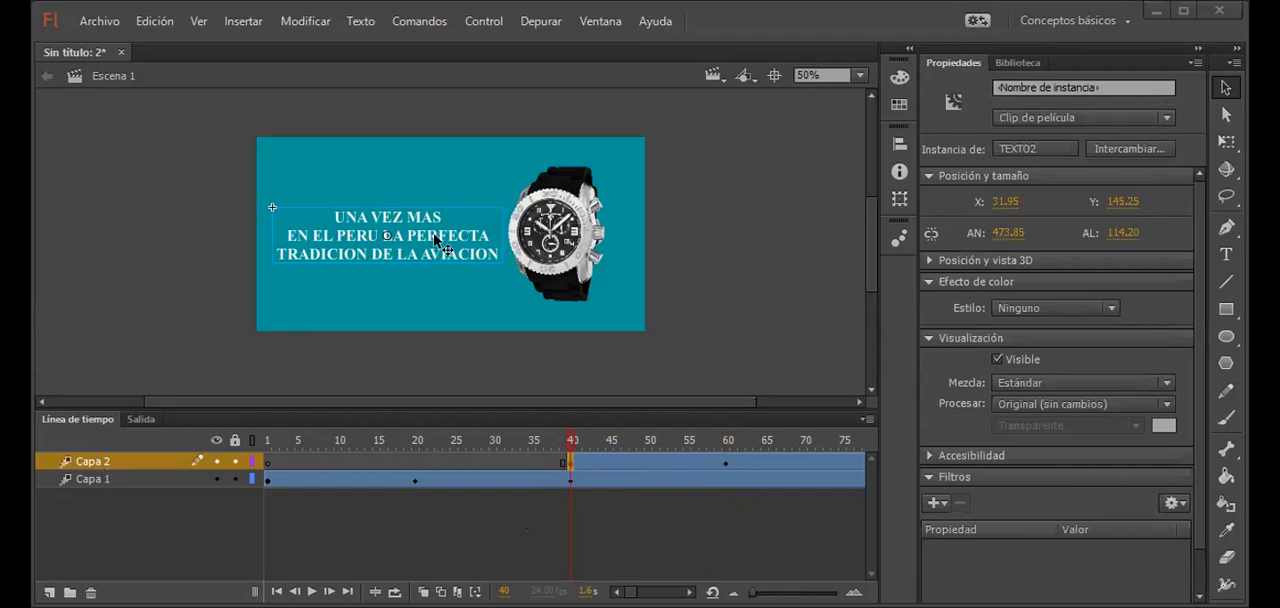
click(1030, 313)
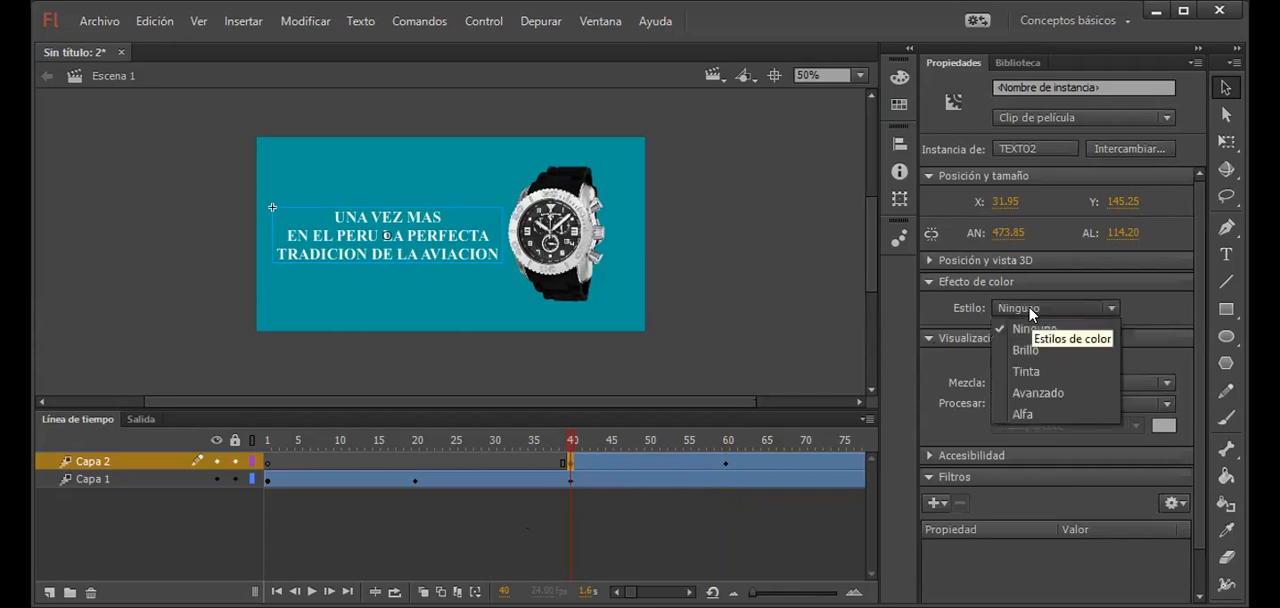
click(1025, 414)
drag(1080, 334, 941, 334)
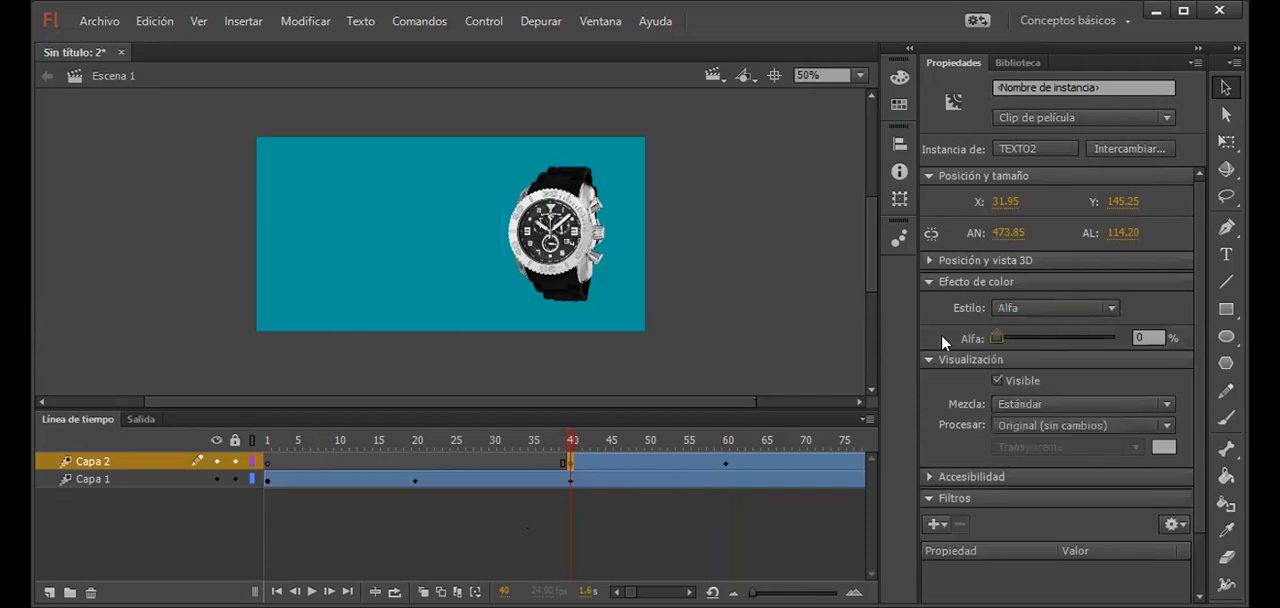
Step: Raise the slogan's Alfa color effect to its maximum at frame 60 and deselect the slogan
click(727, 462)
click(396, 234)
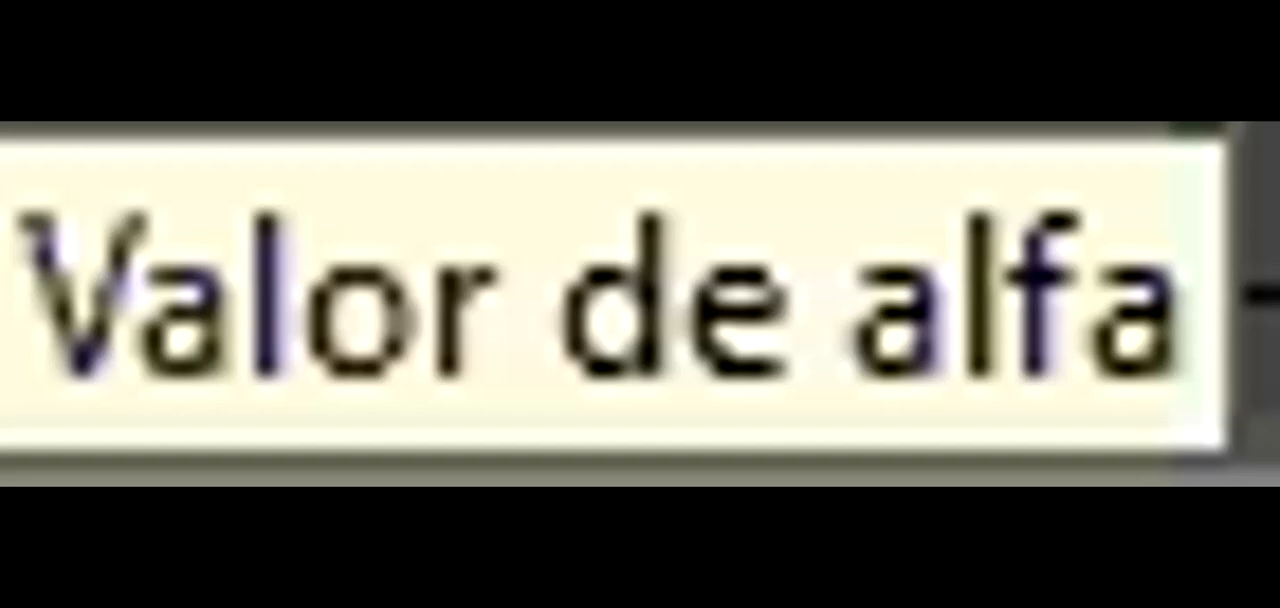
drag(997, 337, 1117, 337)
click(811, 294)
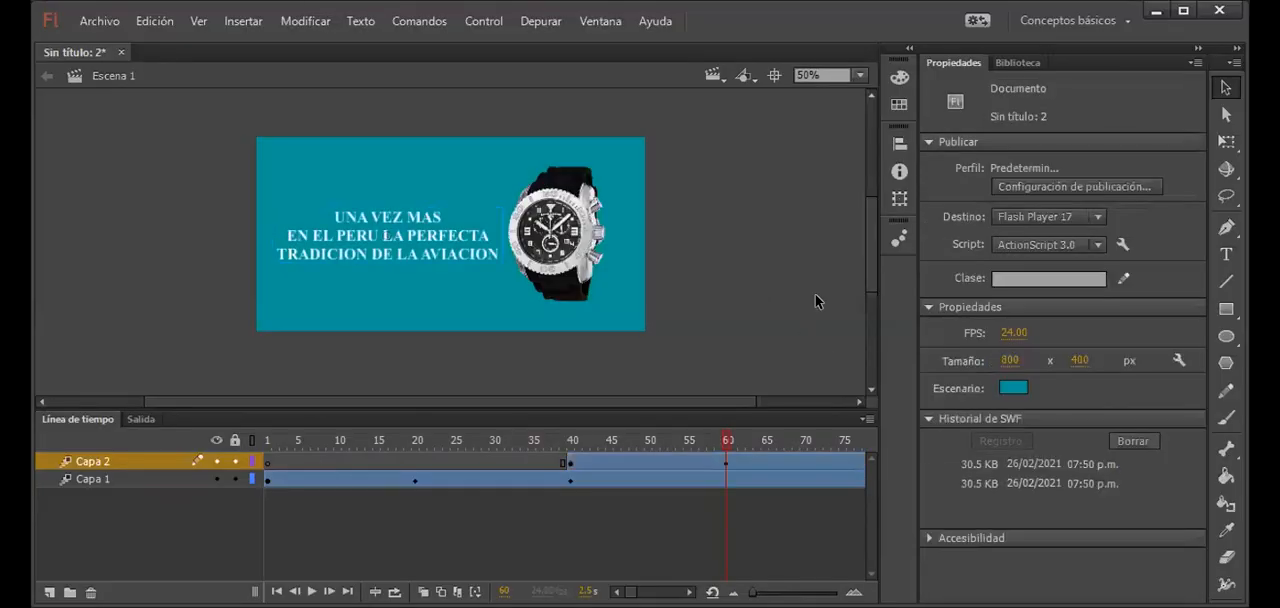
Step: Test the movie and scrub the timeline to review the watch animation and the slogan's fade-in
key(ctrl+Return)
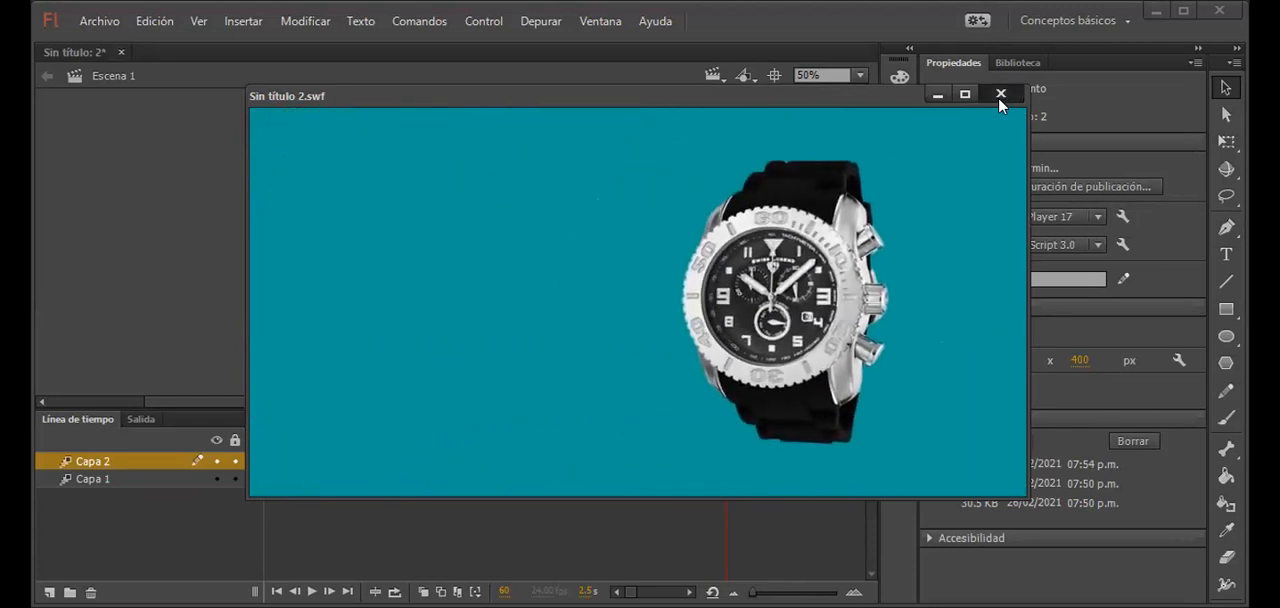
click(999, 95)
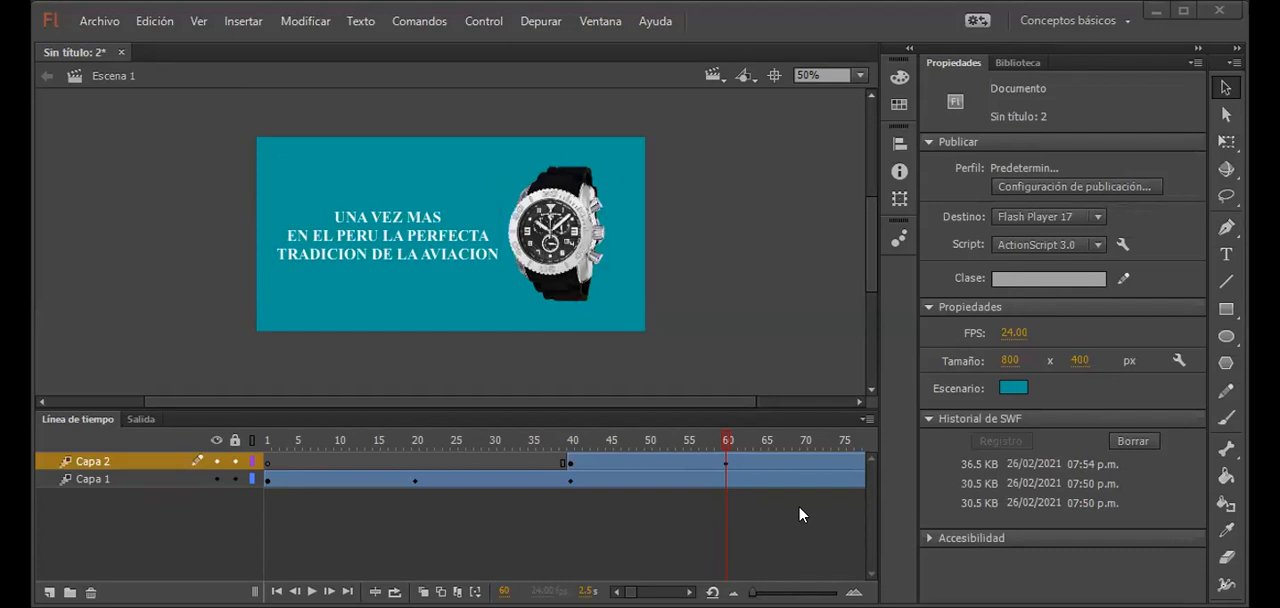
click(291, 440)
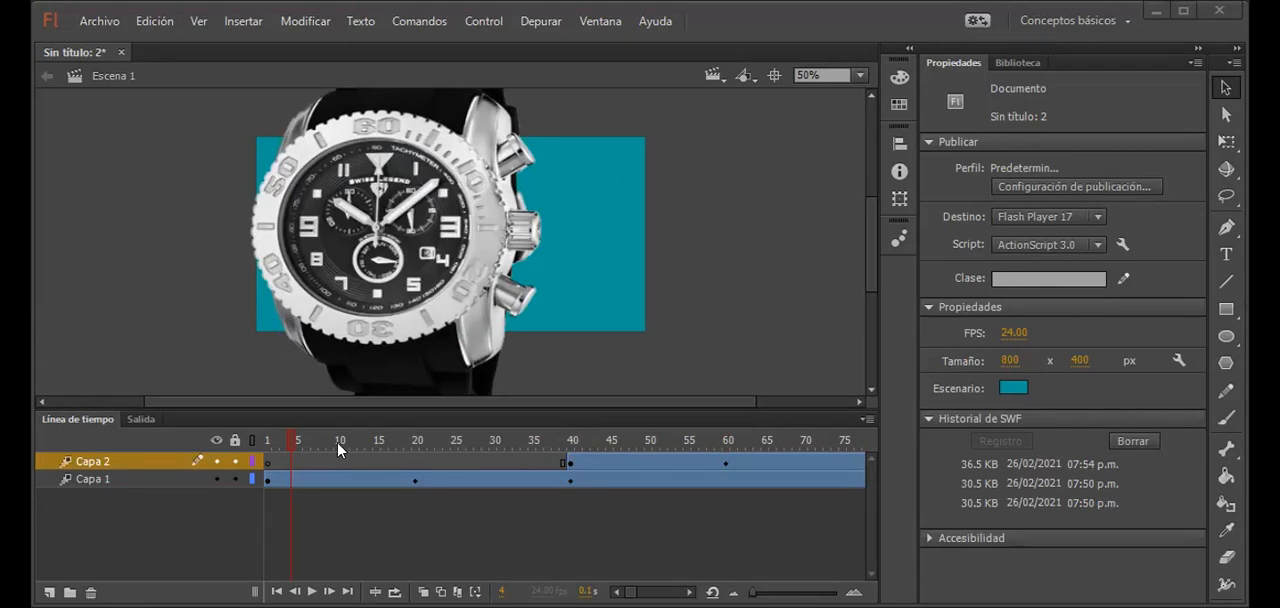
drag(300, 443, 583, 437)
Step: Add the layer Capa 3 above Capa 2 and insert a blank keyframe at its frame 101
click(49, 592)
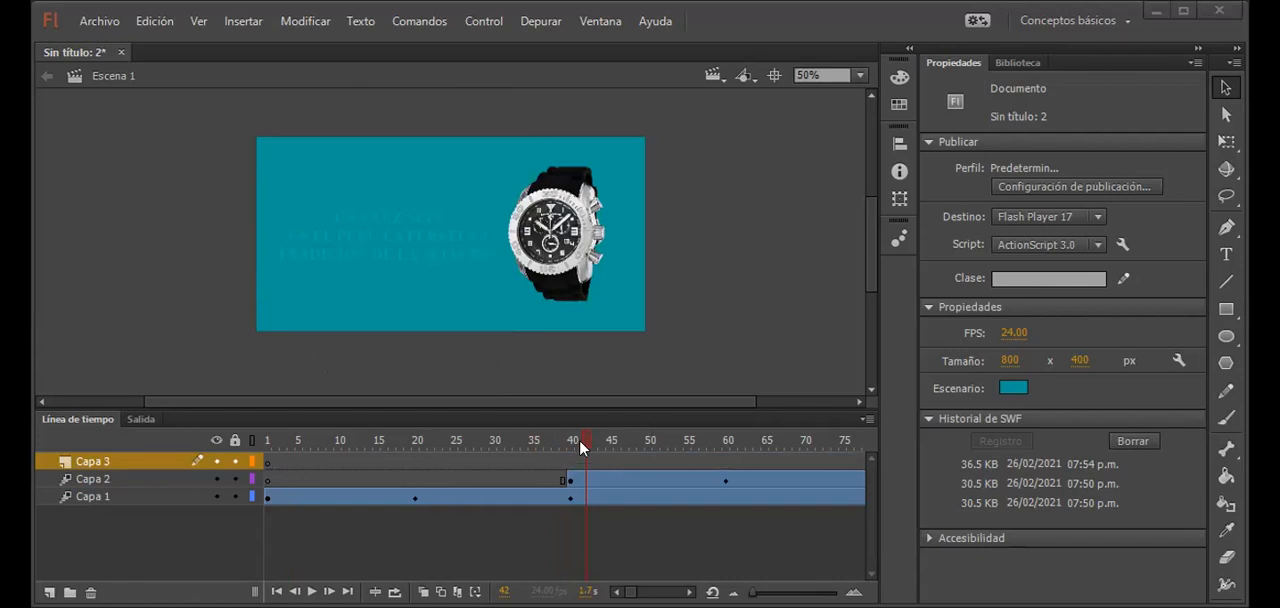
drag(579, 439, 727, 446)
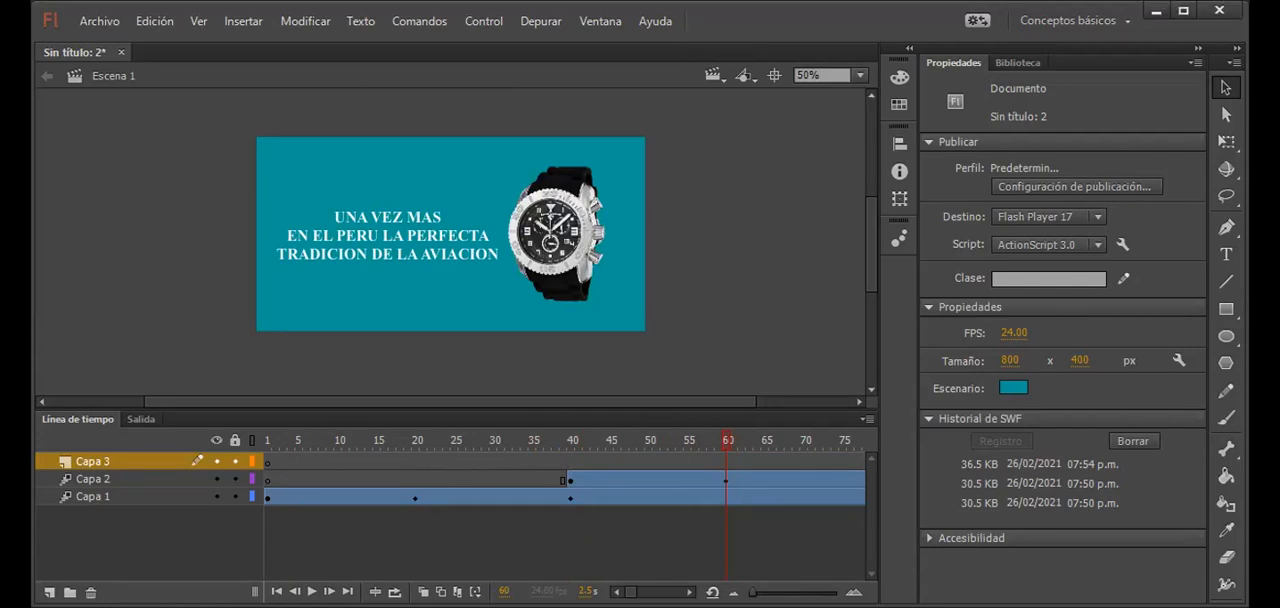
click(688, 592)
click(688, 592)
click(688, 592)
click(688, 592)
click(688, 592)
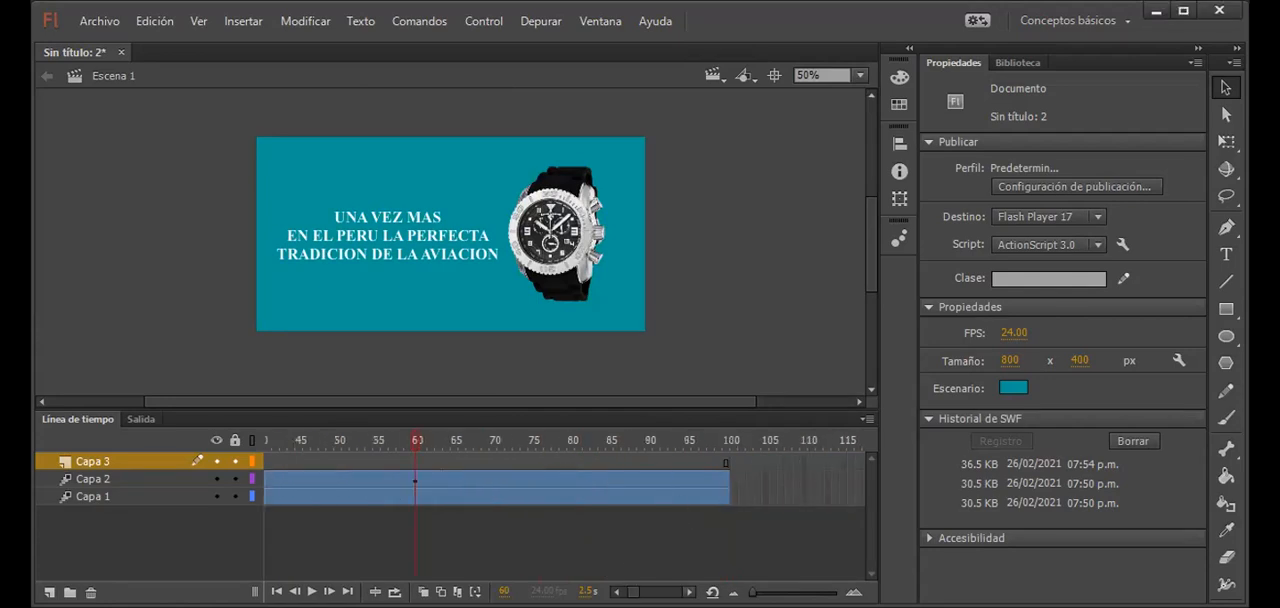
click(577, 481)
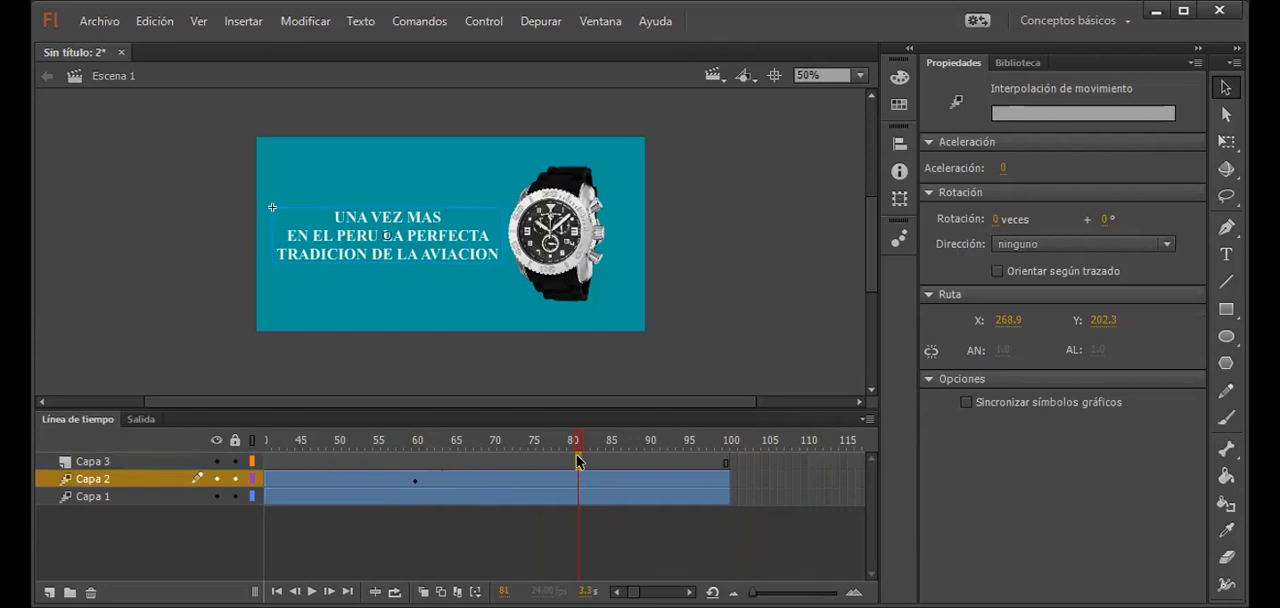
click(577, 462)
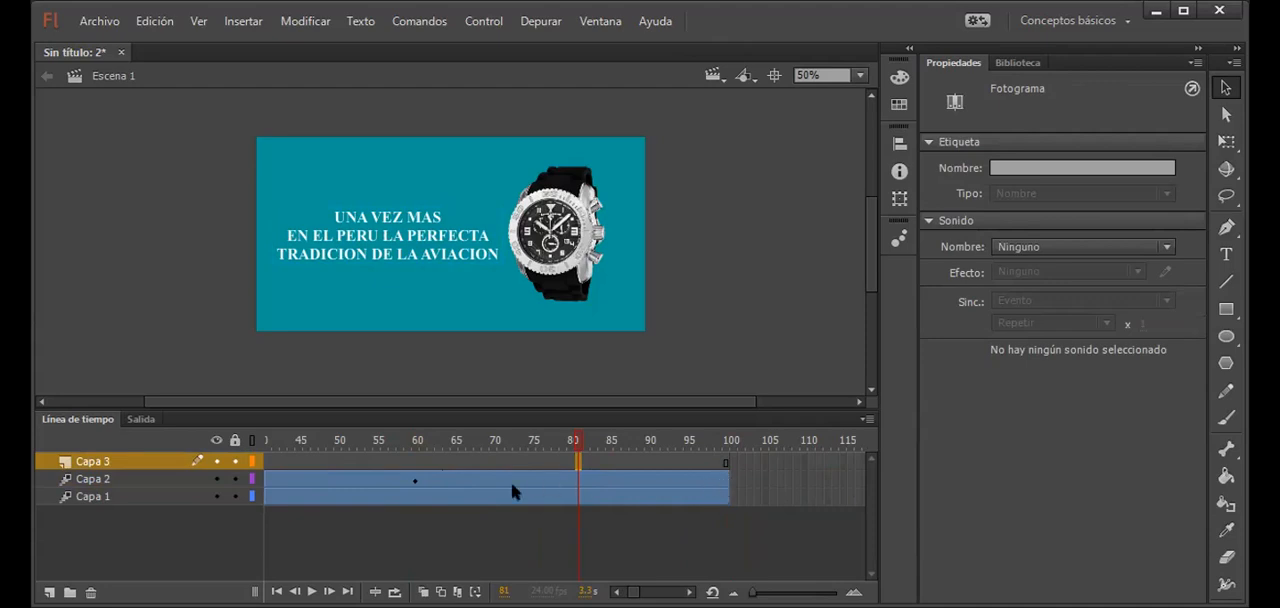
click(417, 482)
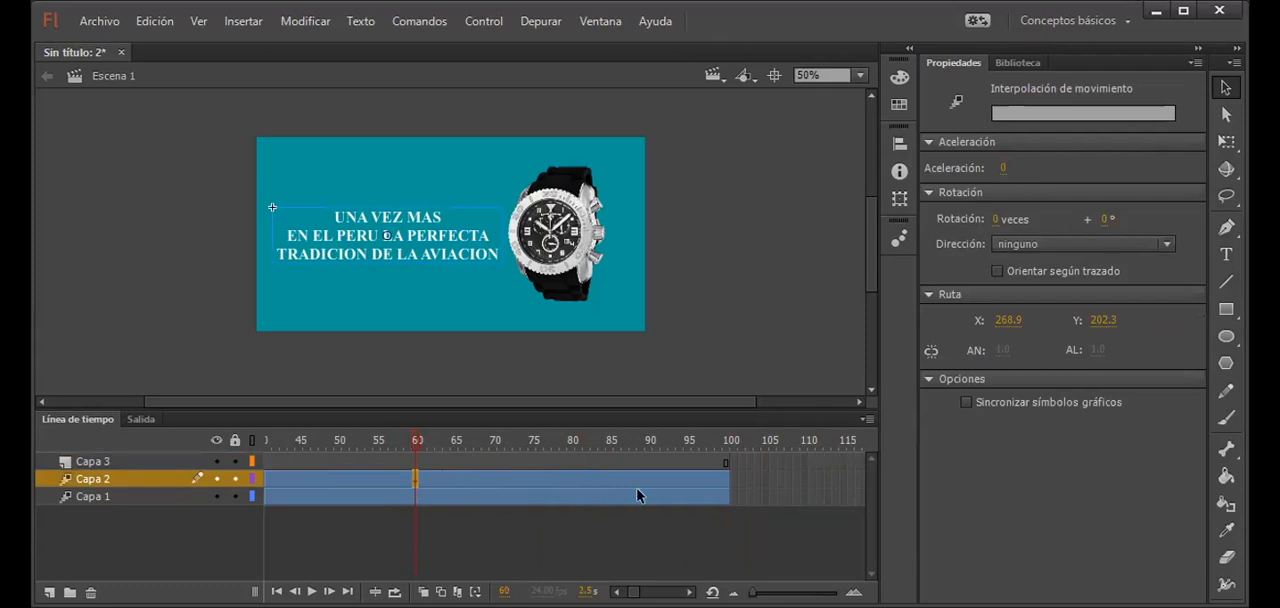
click(740, 480)
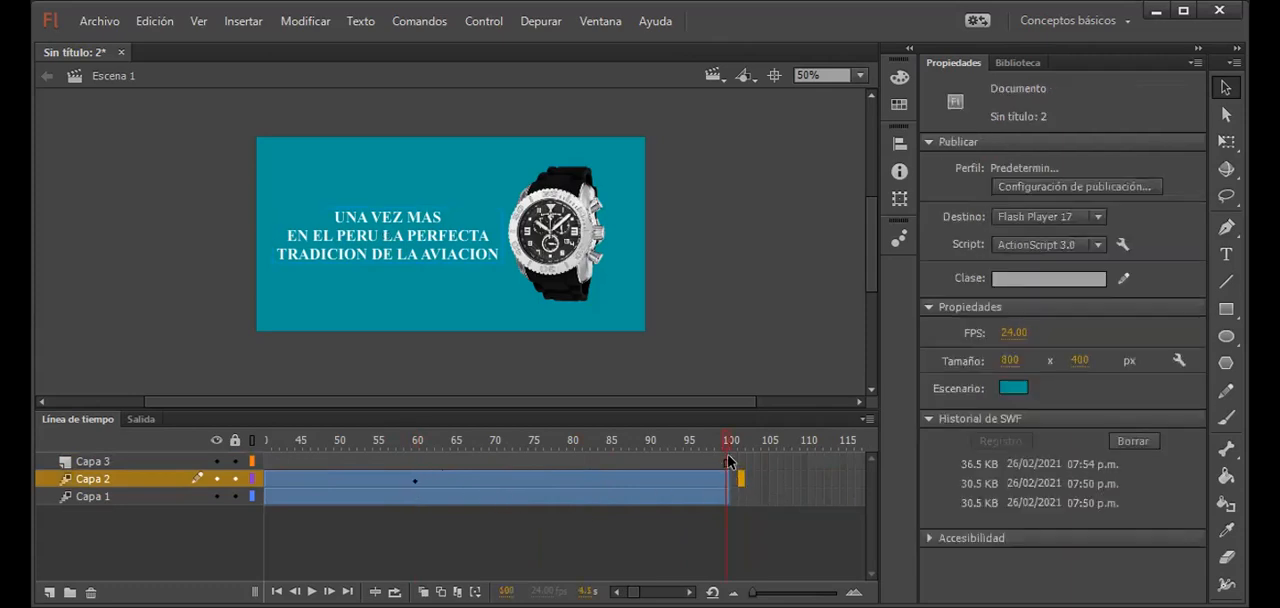
click(731, 462)
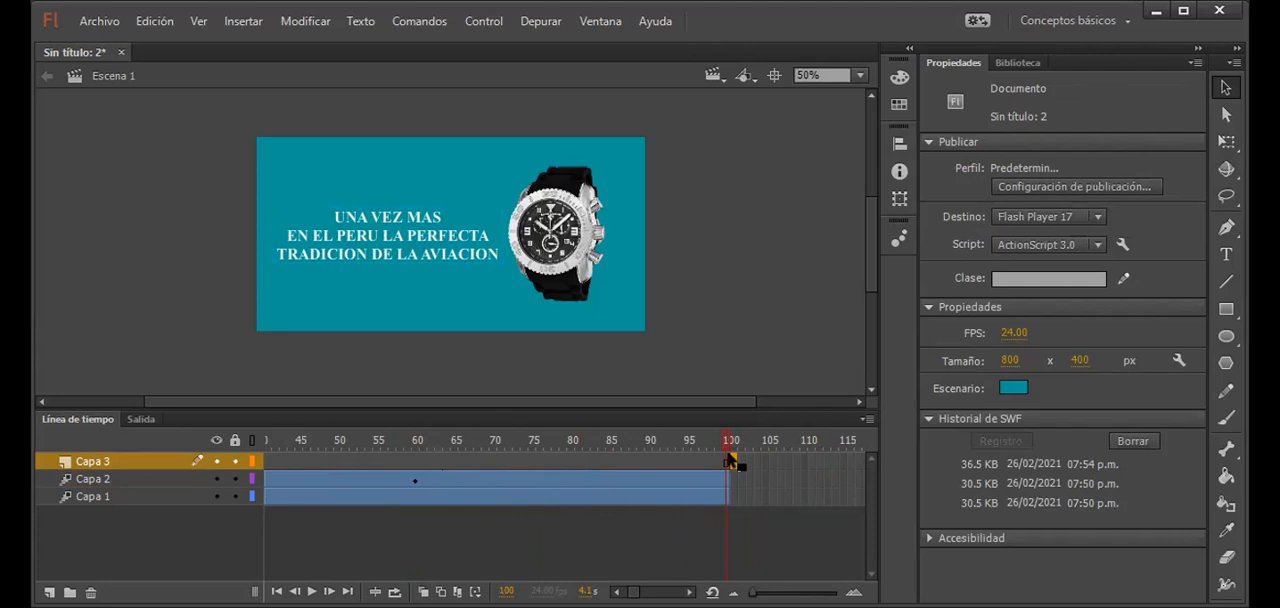
click(734, 462)
Step: Extend the watch layer Capa 1 to frame 101 and select frame 101 on Capa 3
click(737, 498)
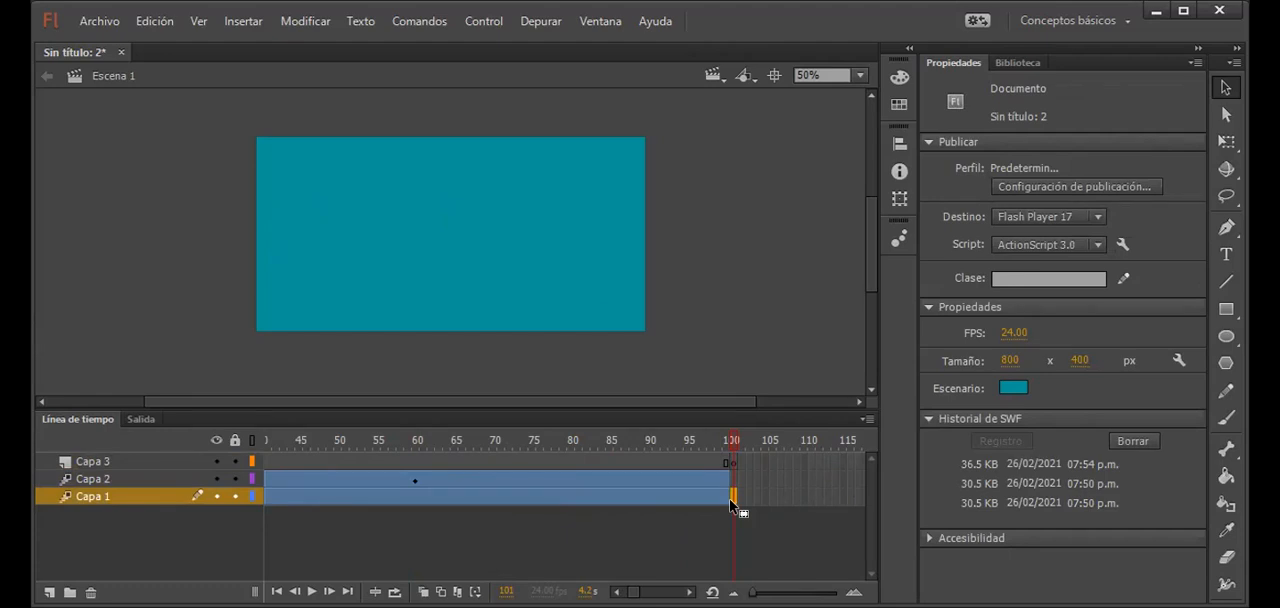
click(731, 500)
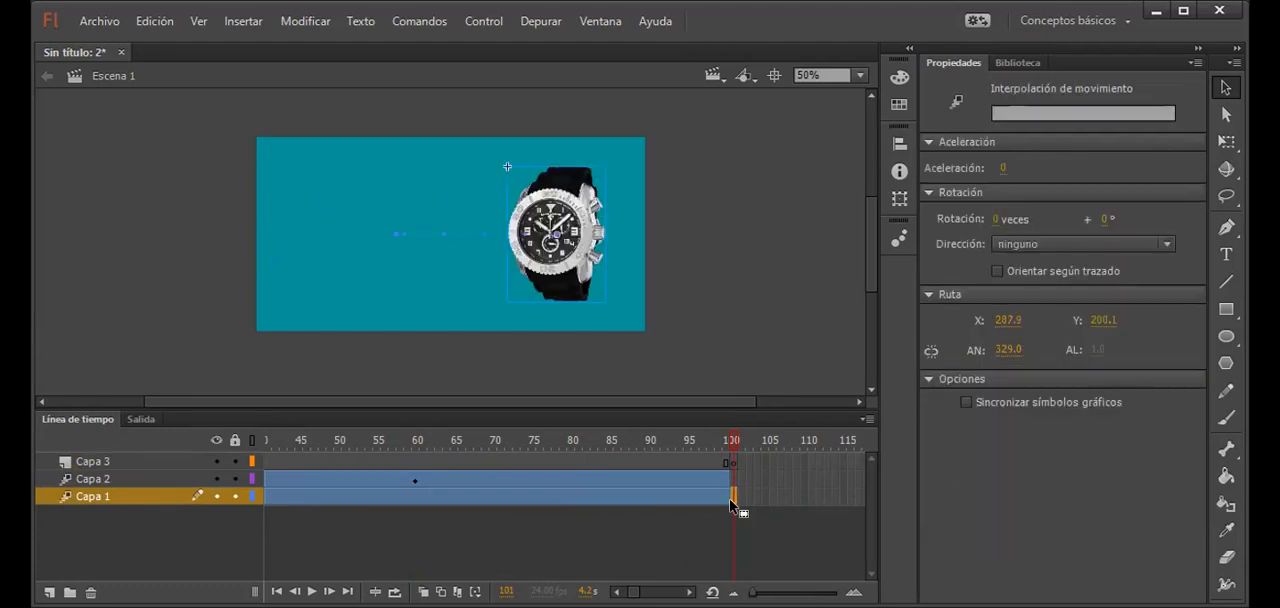
click(729, 463)
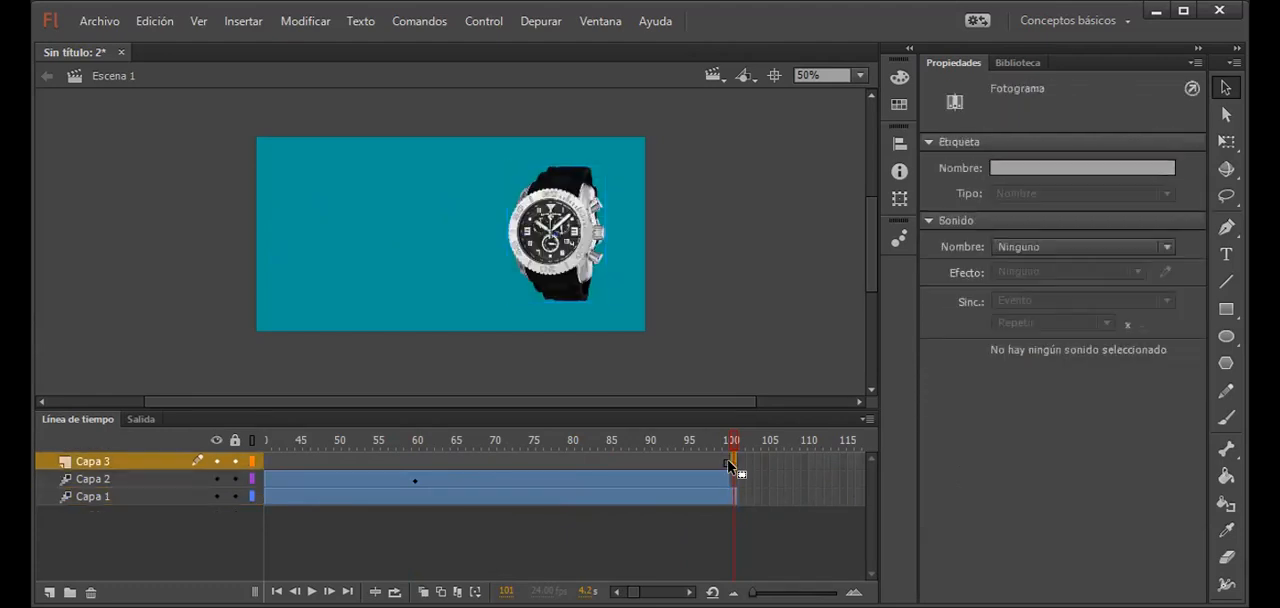
Step: Add a static text block left of the watch at frame 101 of Capa 3, reading "REFLEJADA EN UN REVUE THOMMEN"
click(1227, 258)
drag(296, 194, 501, 246)
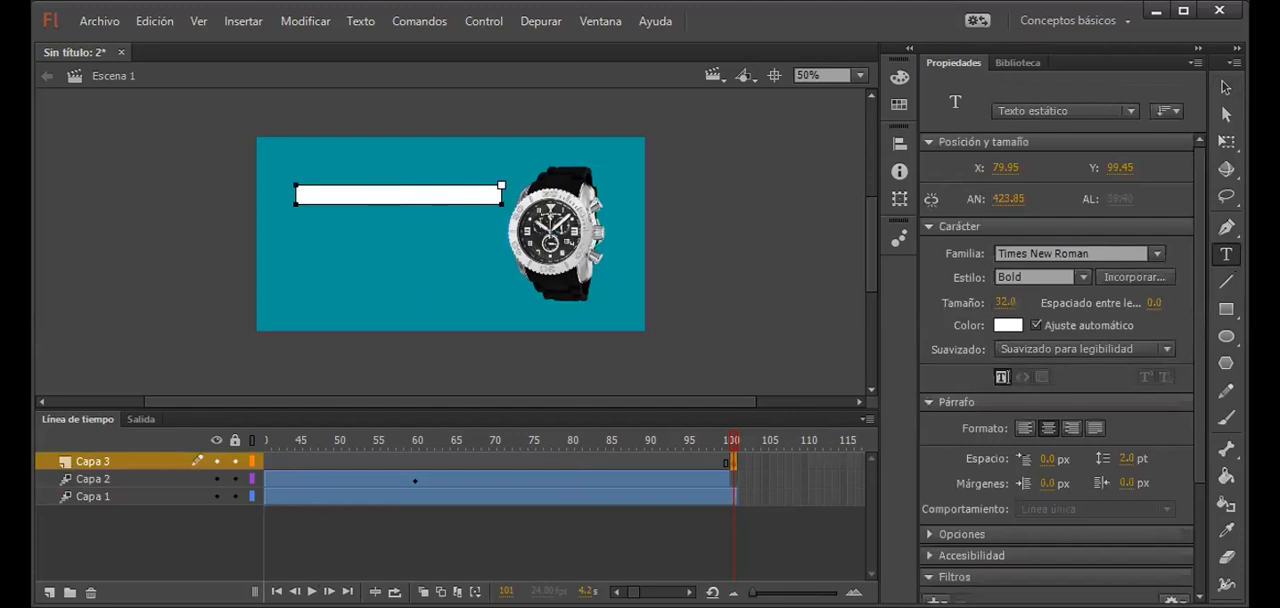
key(alt+Tab)
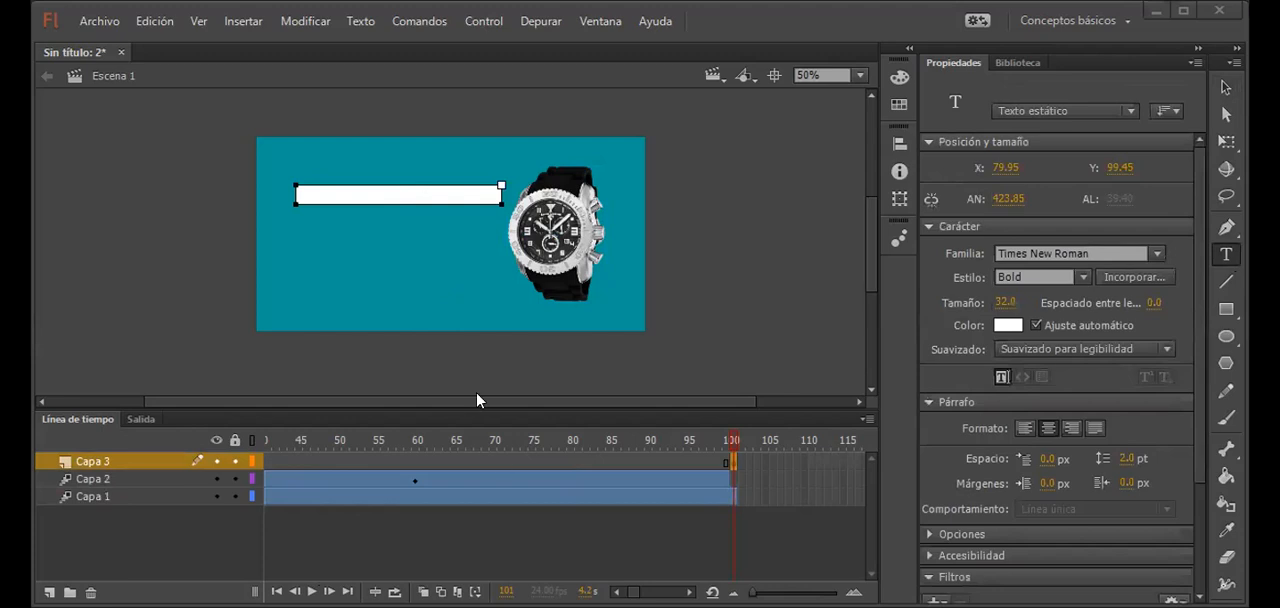
click(408, 193)
text(REFLEJAD)
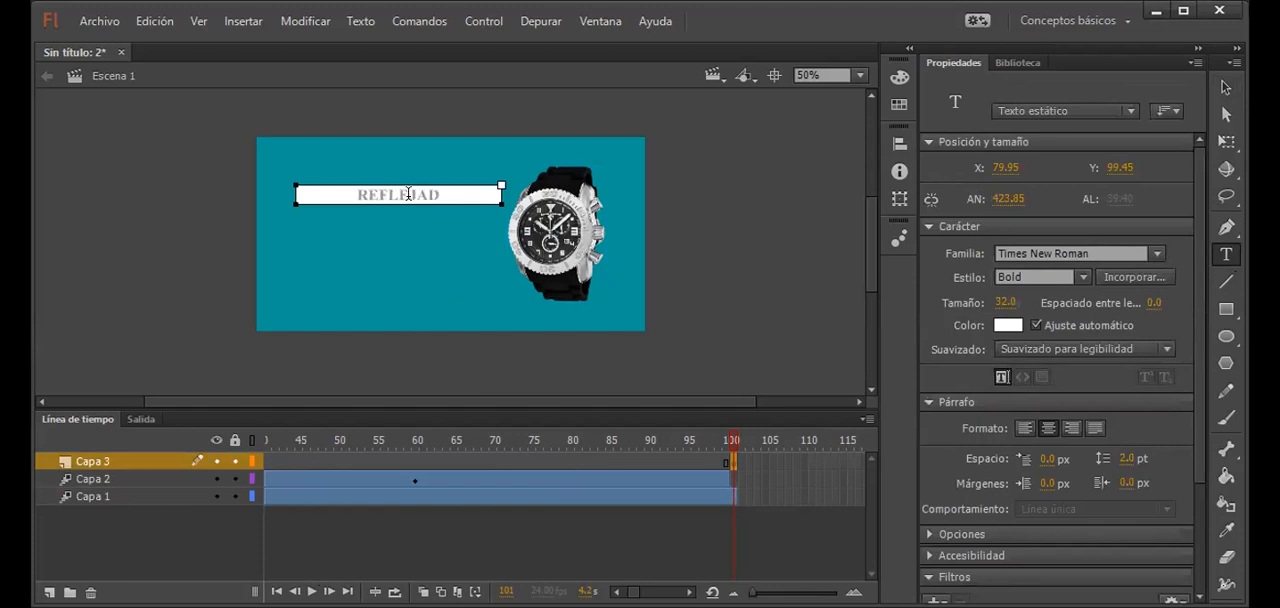
text(A EN UN)
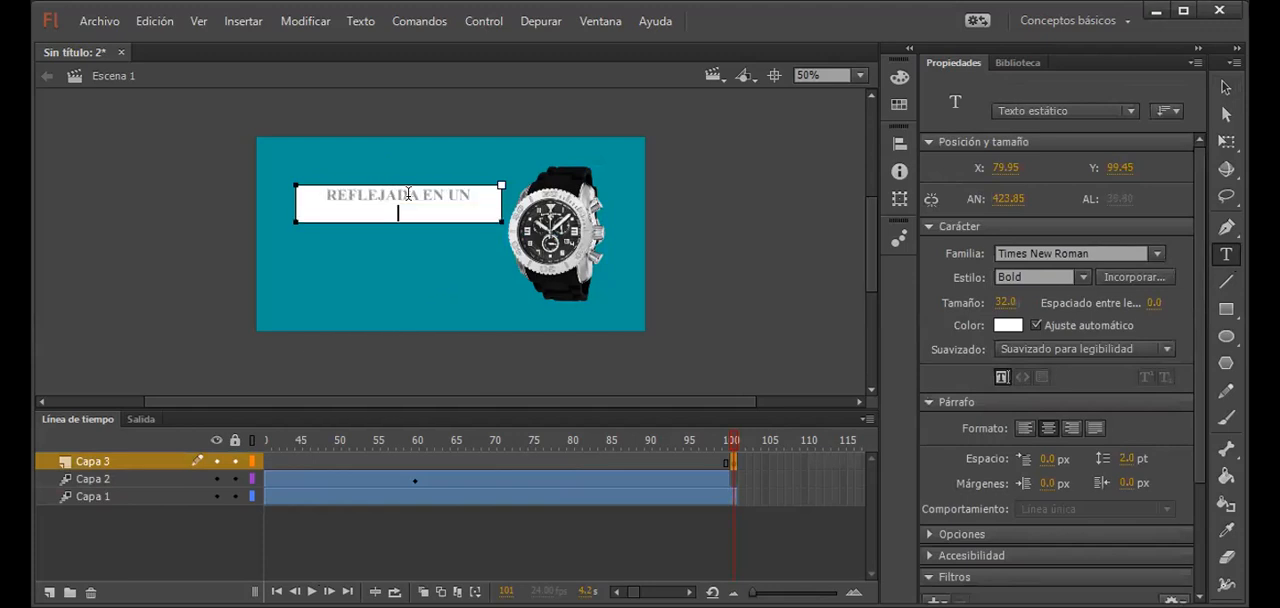
text( REVUE TO)
key(BackSpace)
text(HOMMEN)
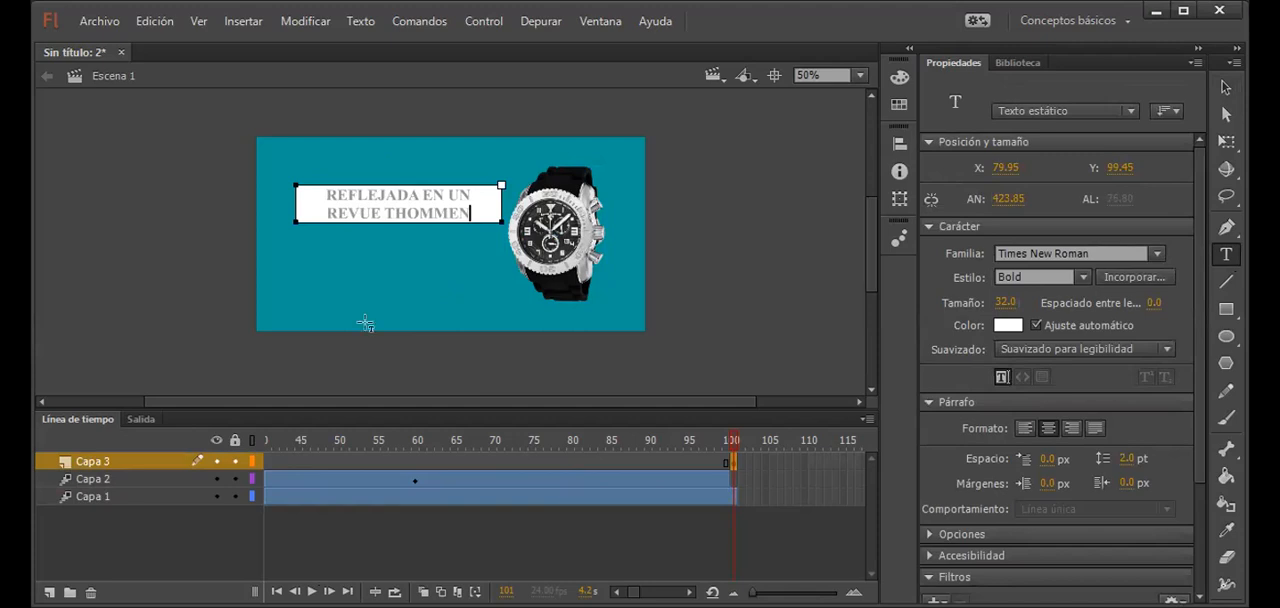
Step: Move the new text to X 39.95, Y 157.45 and set its font size to 43
click(1226, 87)
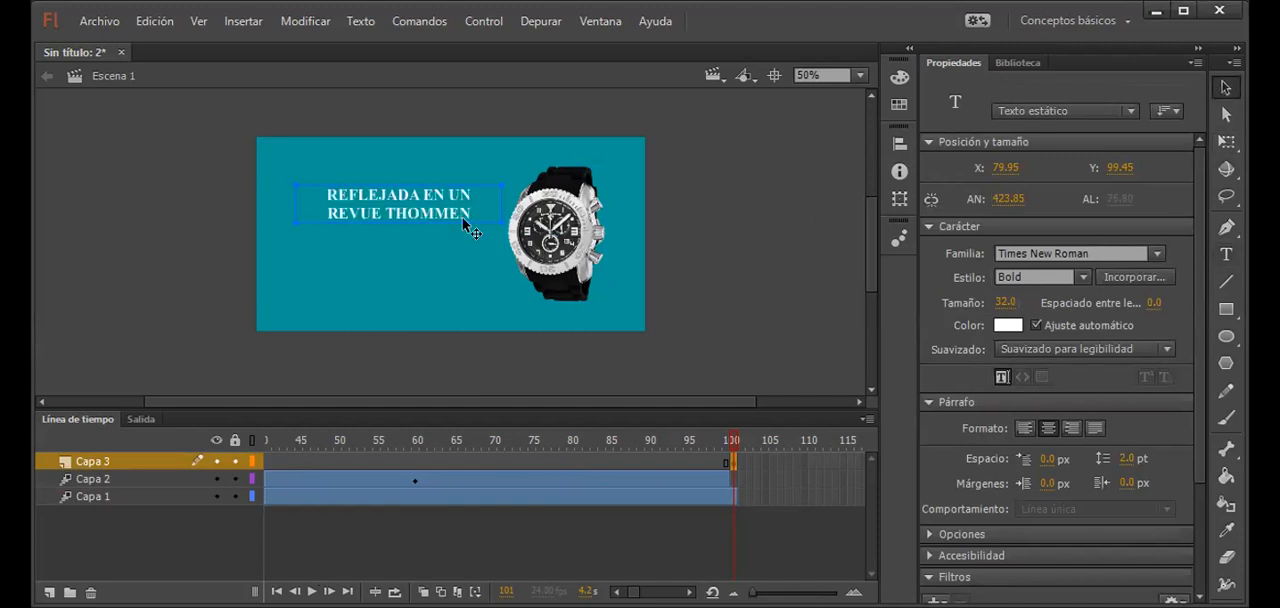
drag(451, 229, 428, 243)
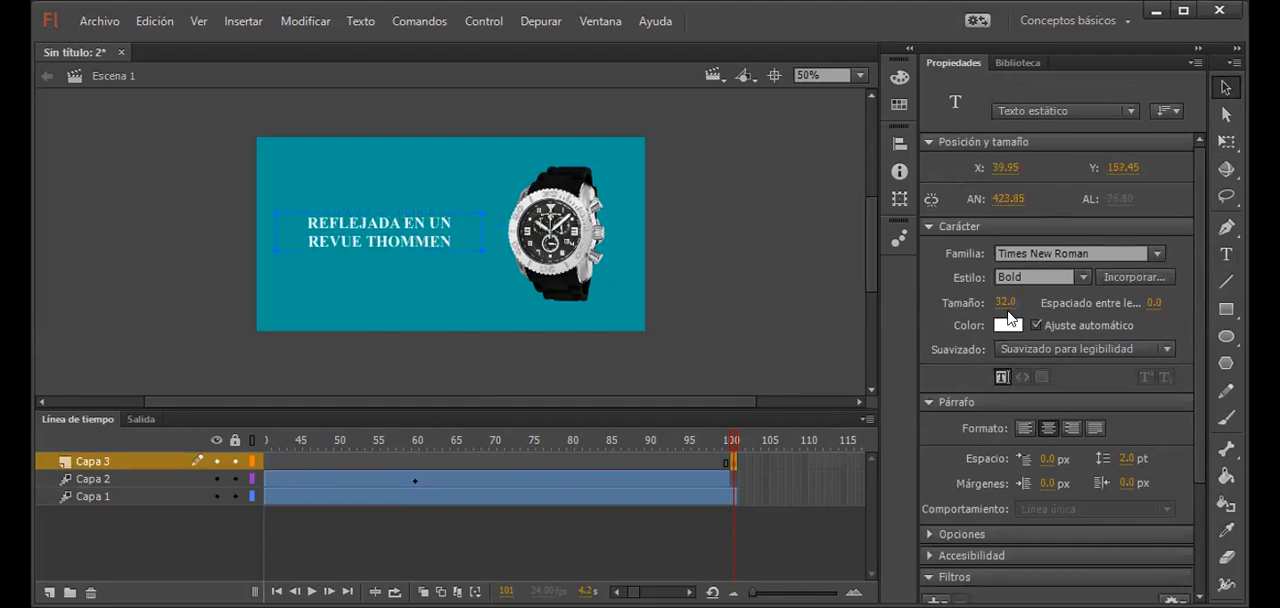
mouse_move(1005, 302)
mouse_down()
mouse_move(1045, 302)
mouse_move(1014, 303)
mouse_up()
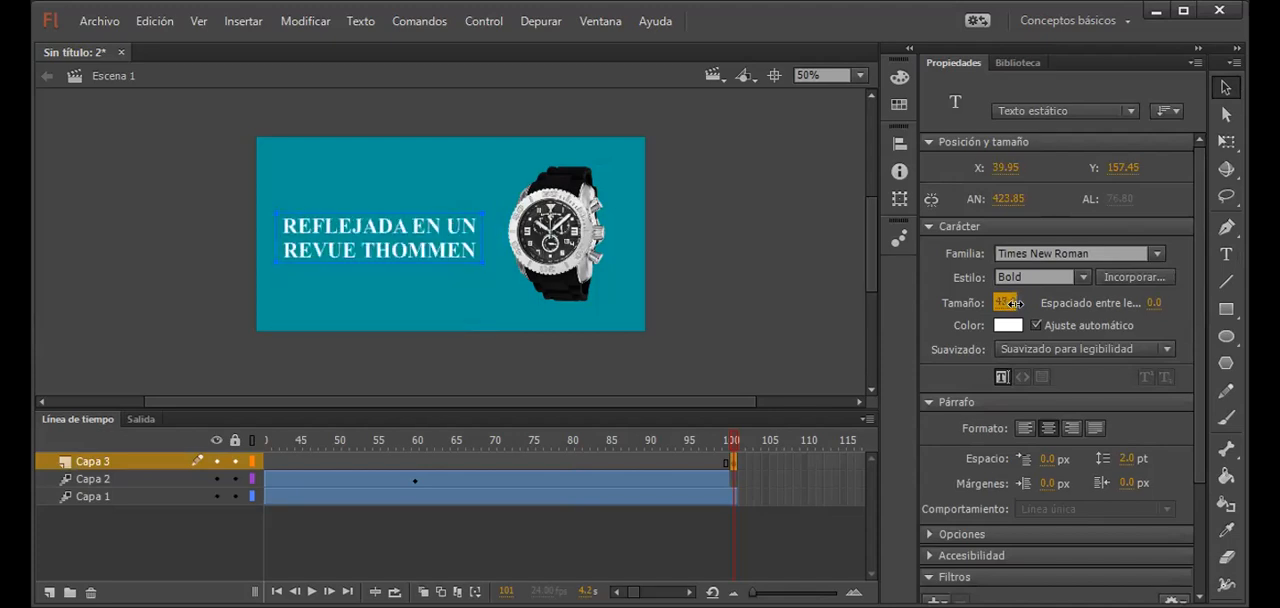
Step: Scale the text block up with Free Transform to about 736 px wide, extending past the stage edge and over the watch
key(q)
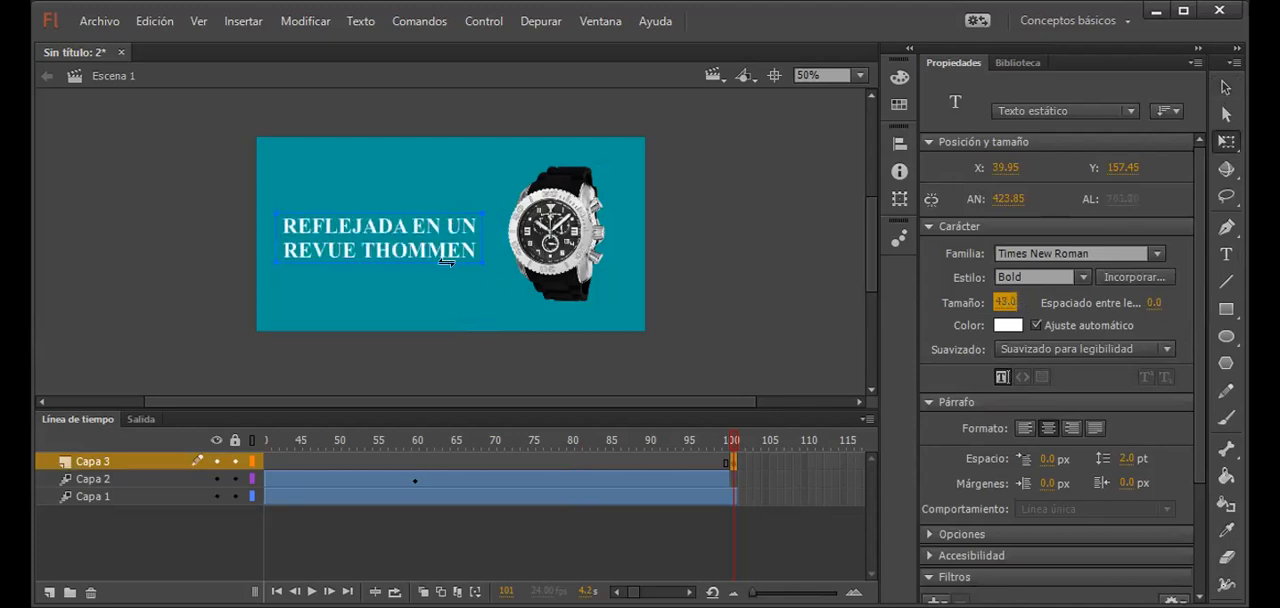
drag(477, 264, 486, 278)
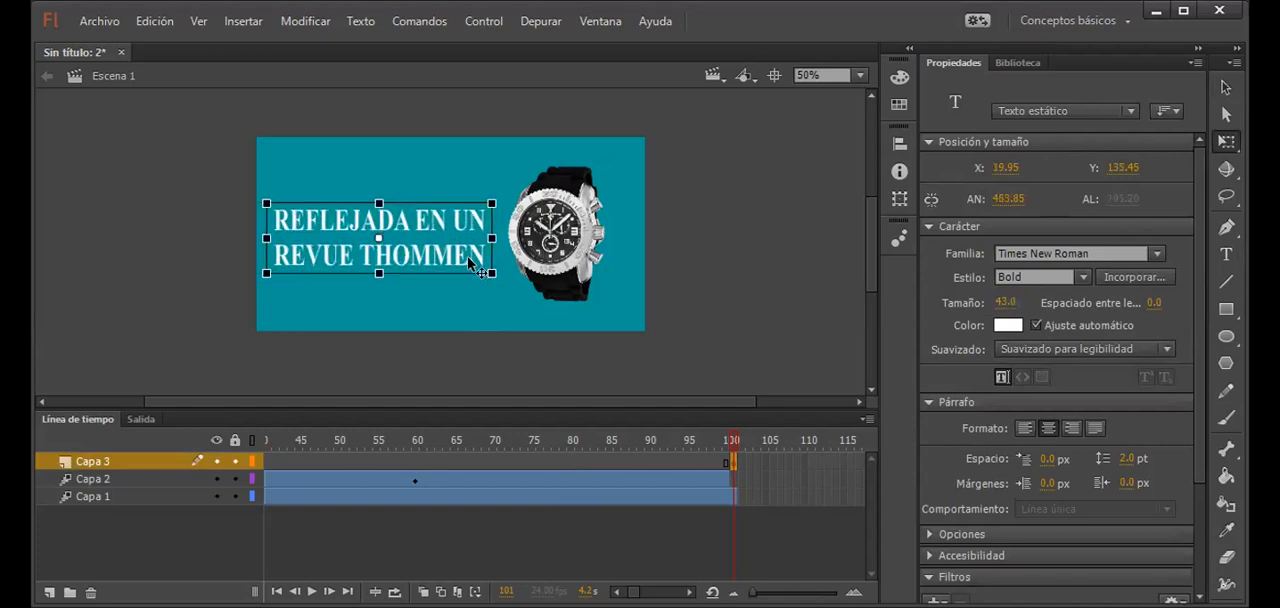
click(1226, 87)
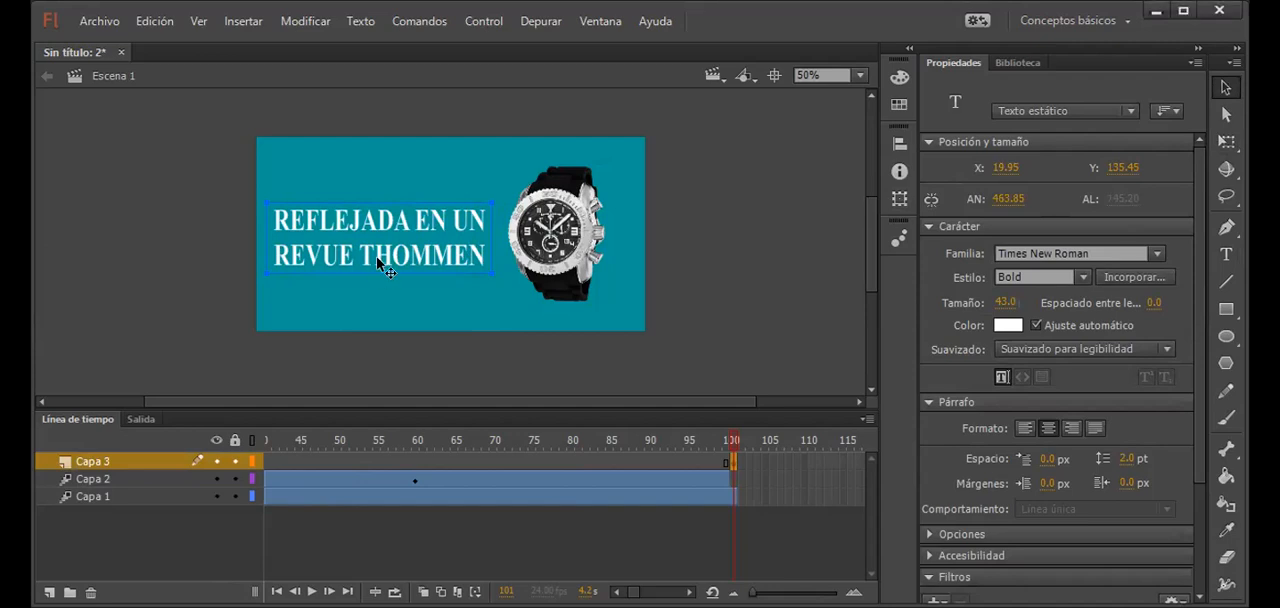
key(q)
drag(489, 272, 555, 291)
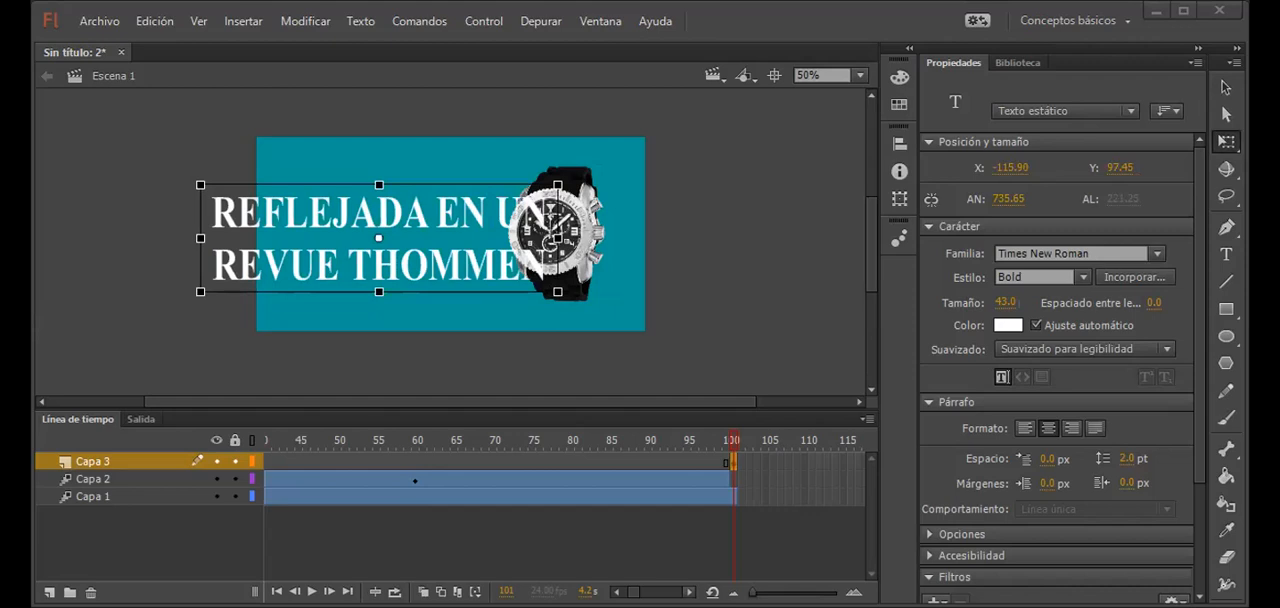
Step: Insert a keyframe at frame 200 on Capa 3 and extend the watch layer Capa 1 to frame 200
drag(634, 592, 637, 592)
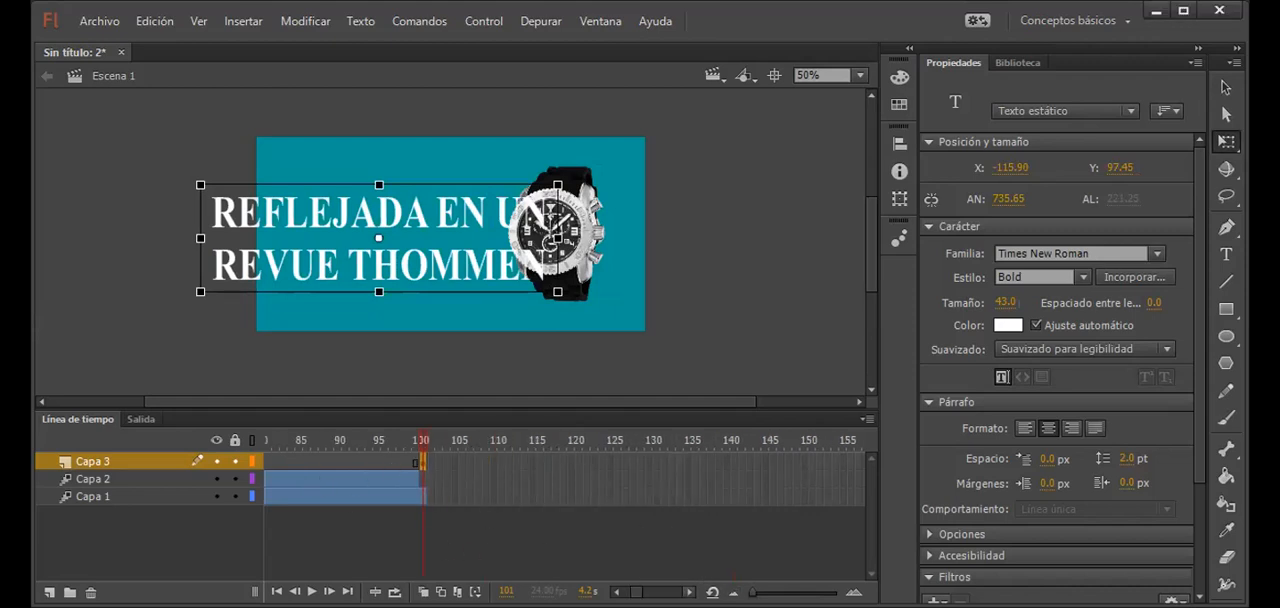
click(689, 592)
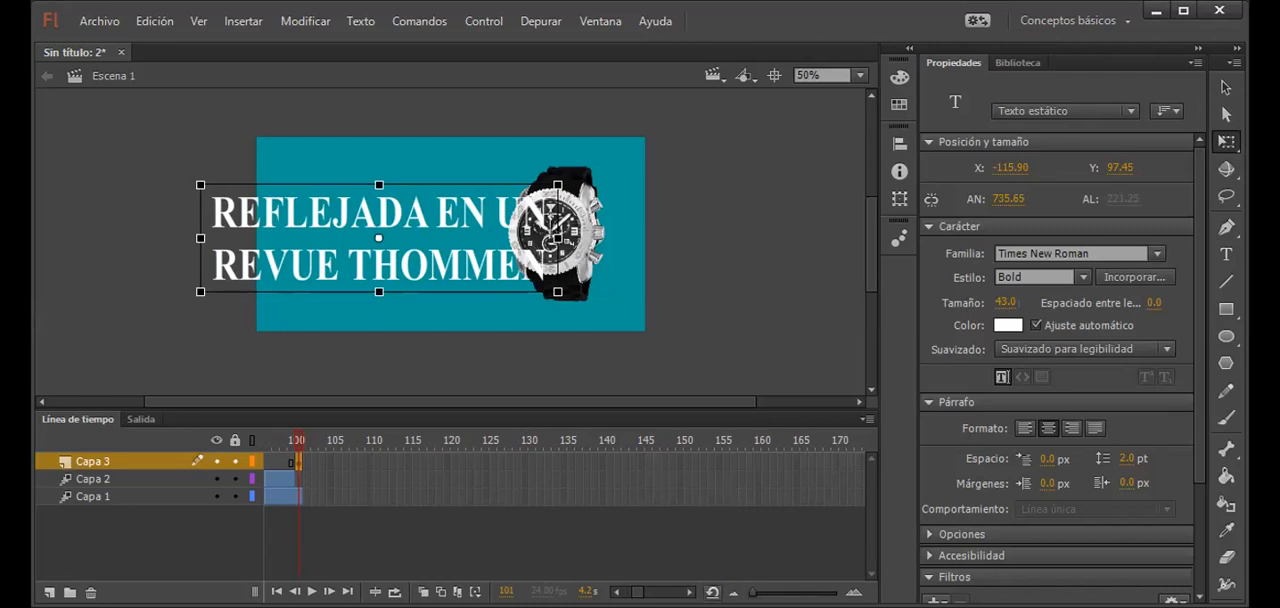
click(689, 592)
click(689, 592)
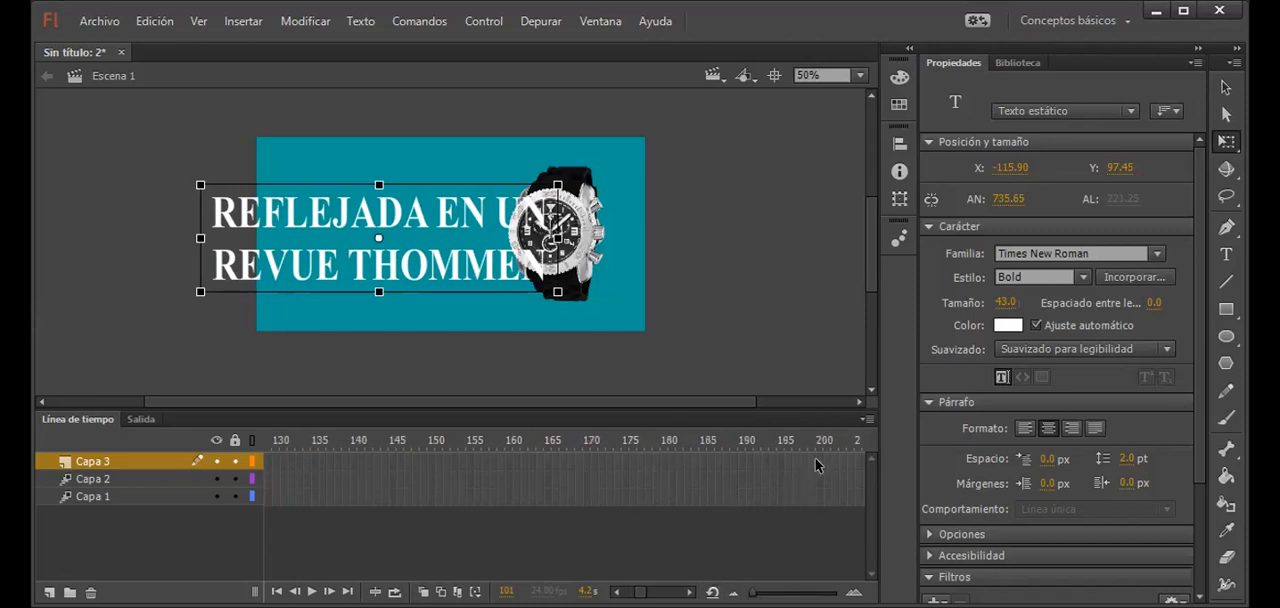
click(817, 461)
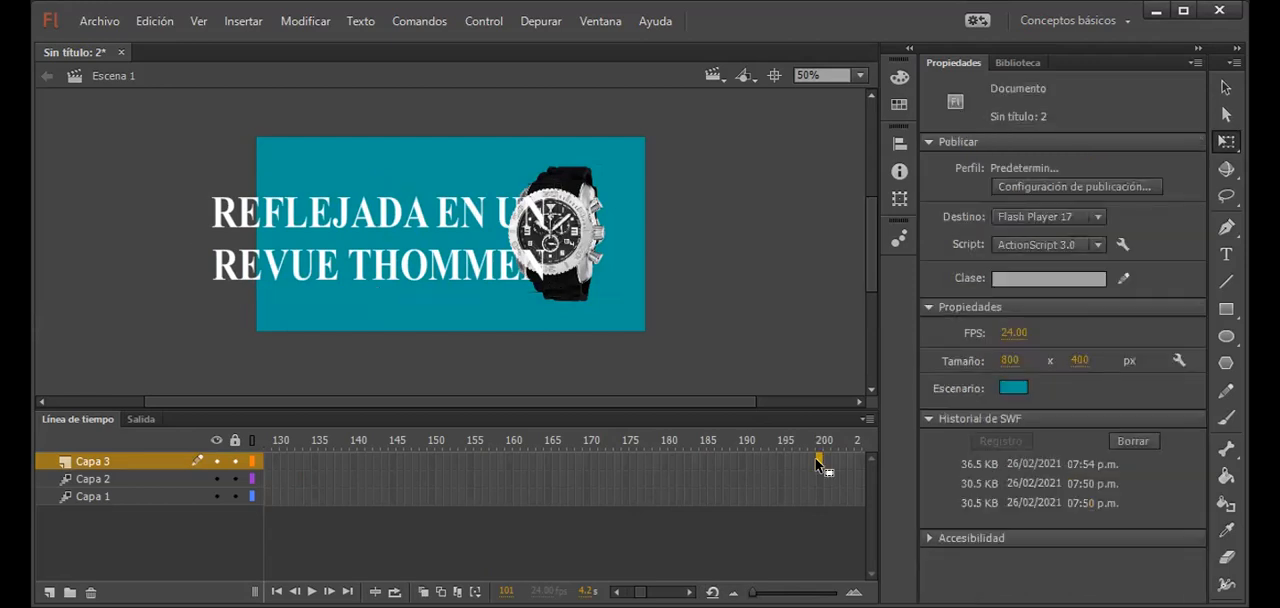
key(F6)
click(817, 495)
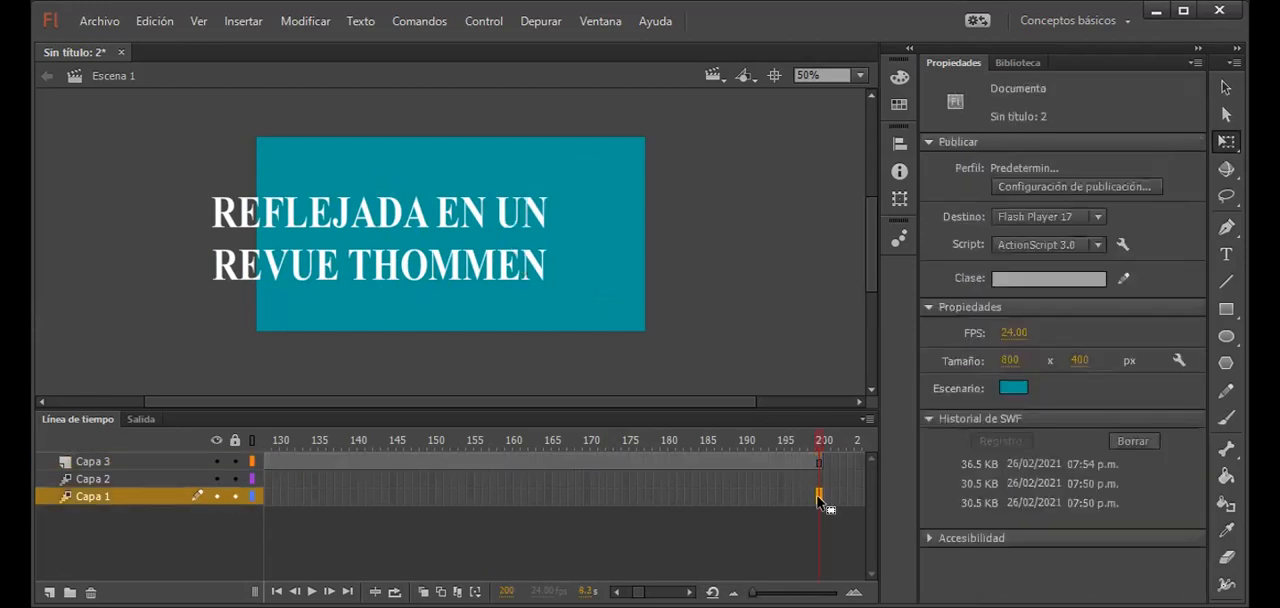
key(F5)
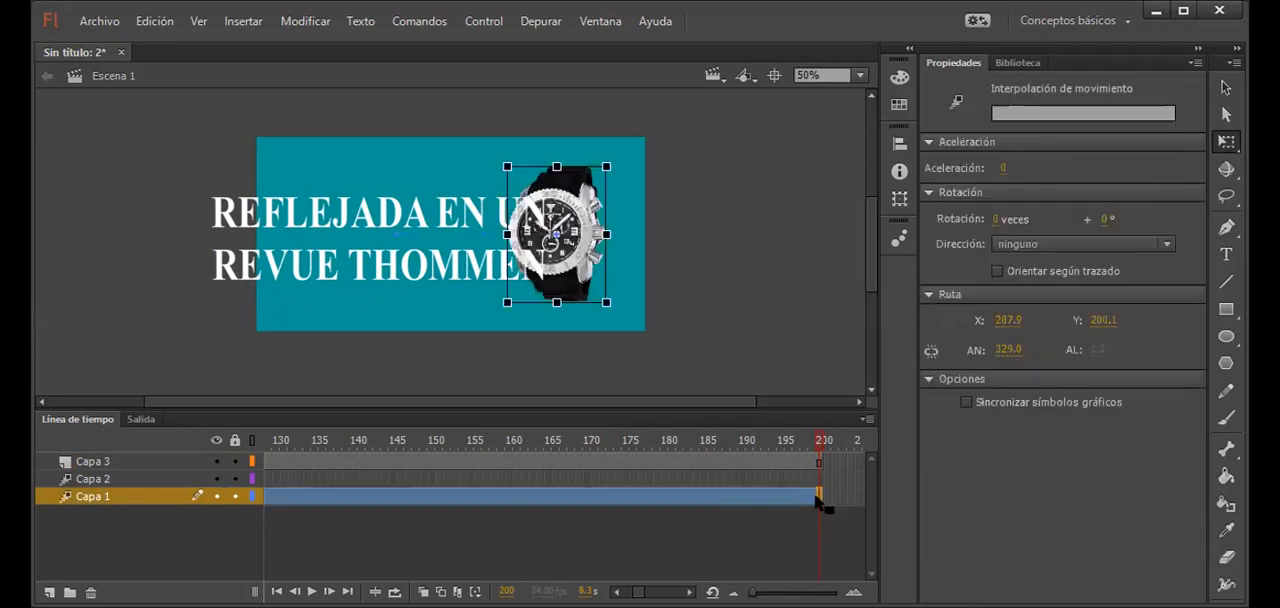
Step: Return to frame 101 on Capa 3 and try to convert the text to a movie clip symbol named texto2
click(514, 457)
mouse_move(520, 440)
mouse_down()
mouse_move(278, 429)
mouse_move(319, 440)
mouse_move(176, 444)
mouse_move(518, 456)
mouse_up()
click(514, 464)
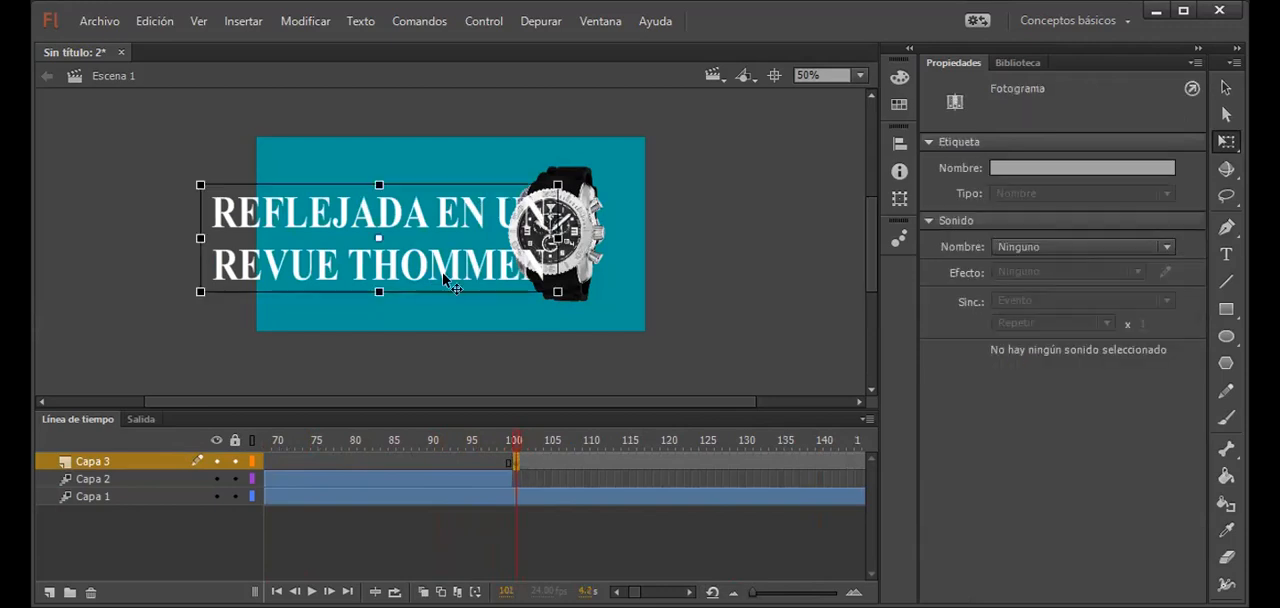
click(468, 284)
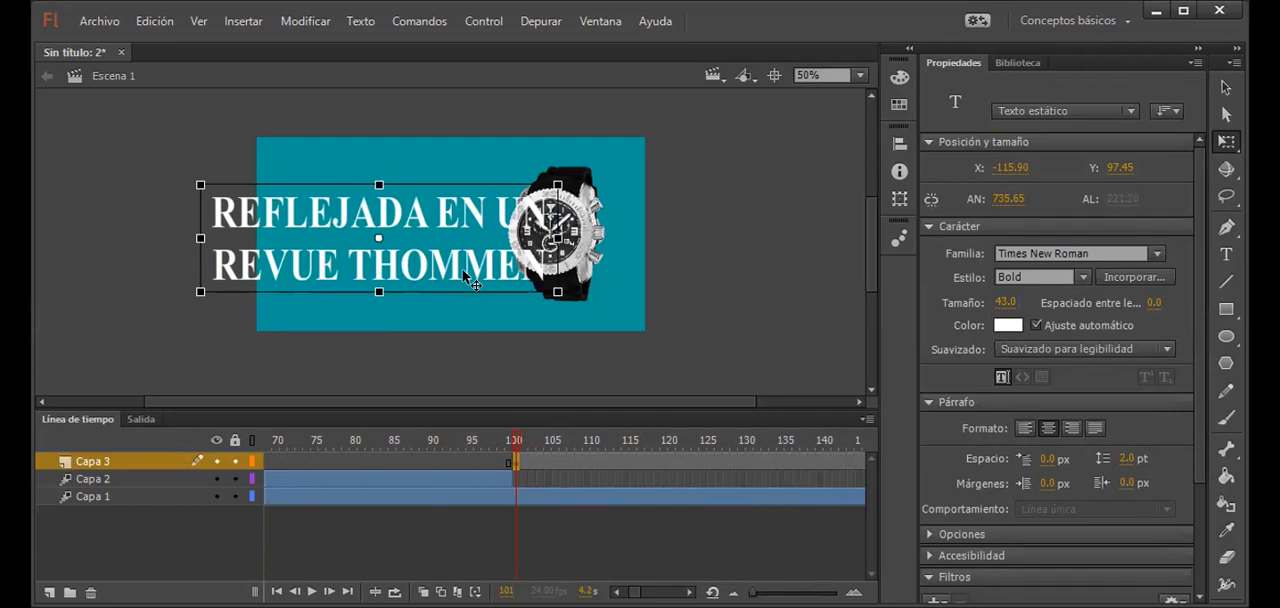
key(F8)
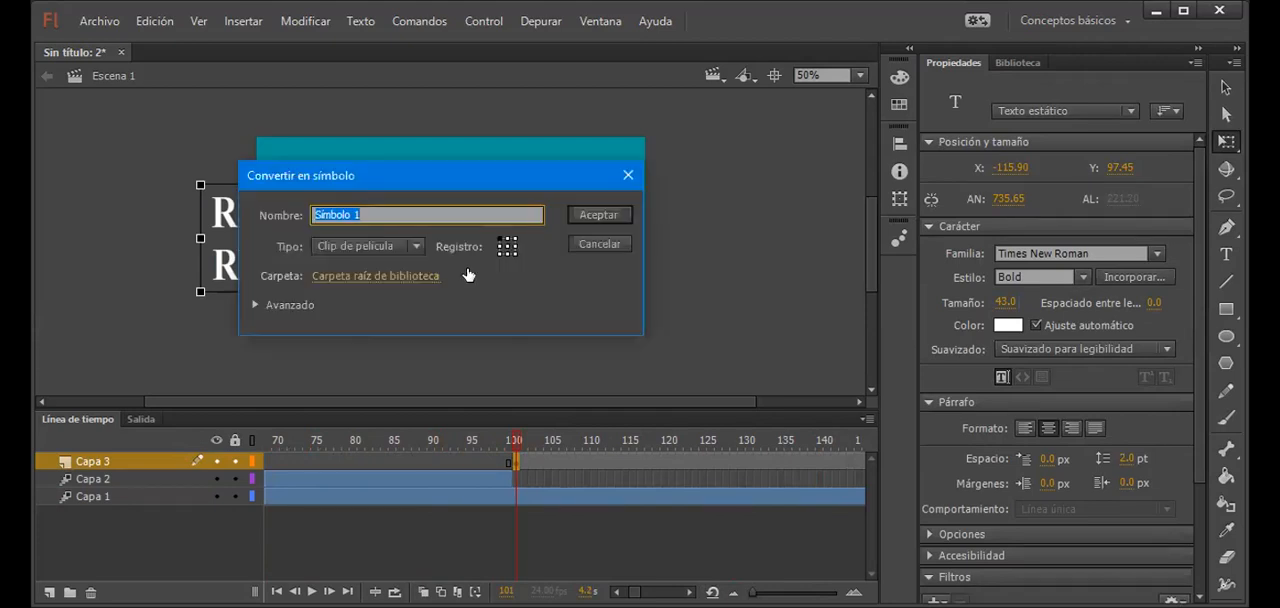
text(TEXT)
key(BackSpace)
key(BackSpace)
key(BackSpace)
key(BackSpace)
text(texto2)
key(Return)
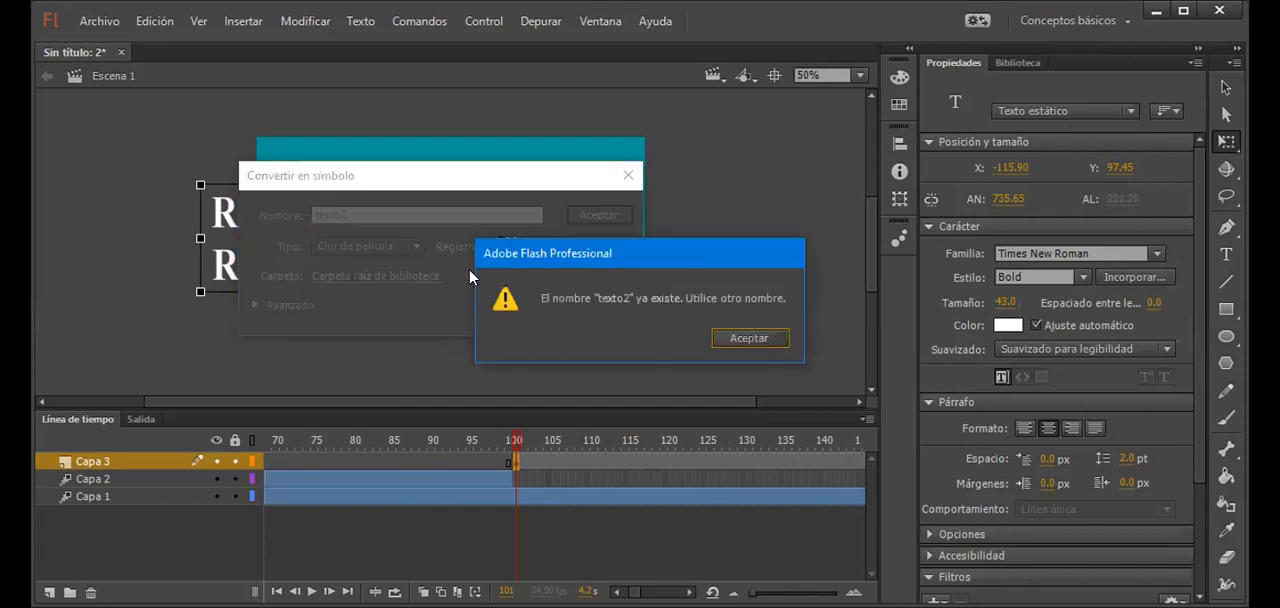
Step: Change the movie clip symbol's name to texto3 and complete the conversion
click(735, 341)
click(424, 214)
key(BackSpace)
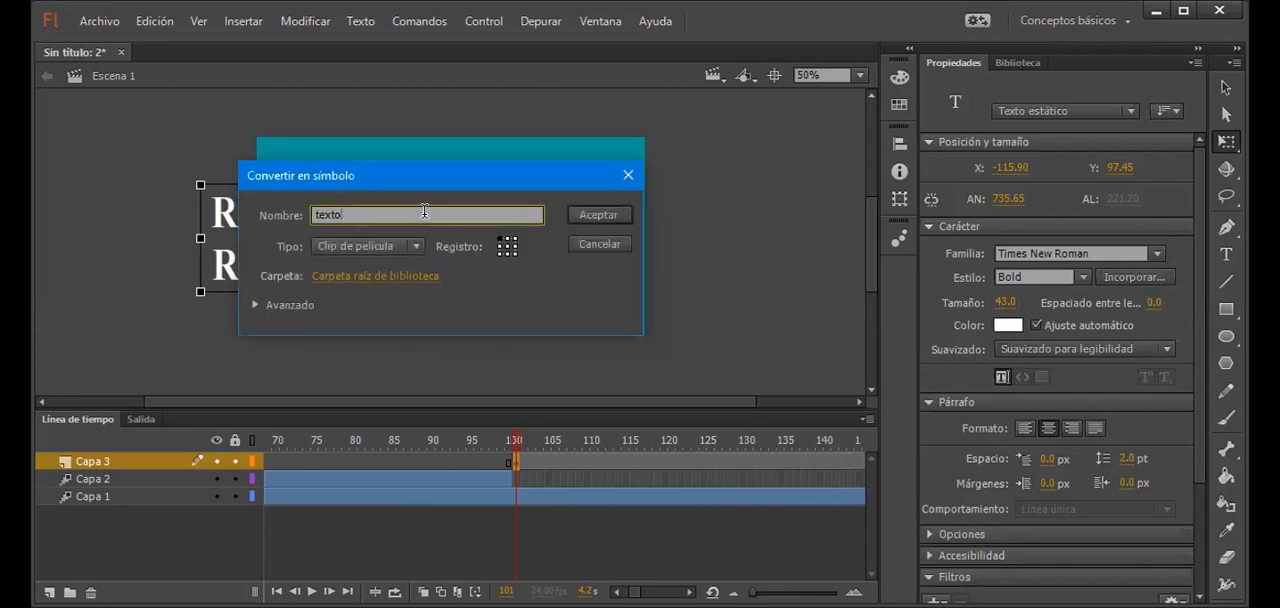
text(3)
click(581, 220)
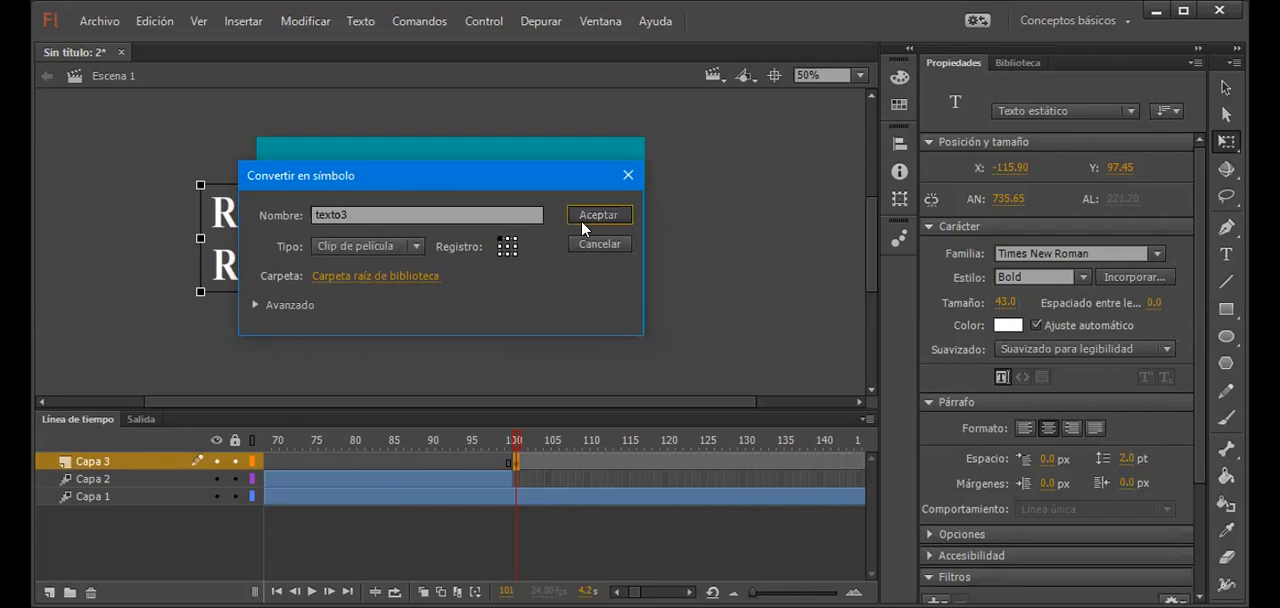
Step: Create a motion tween on Capa 3 and shrink the text to about 440 px wide at frame 121
click(633, 460)
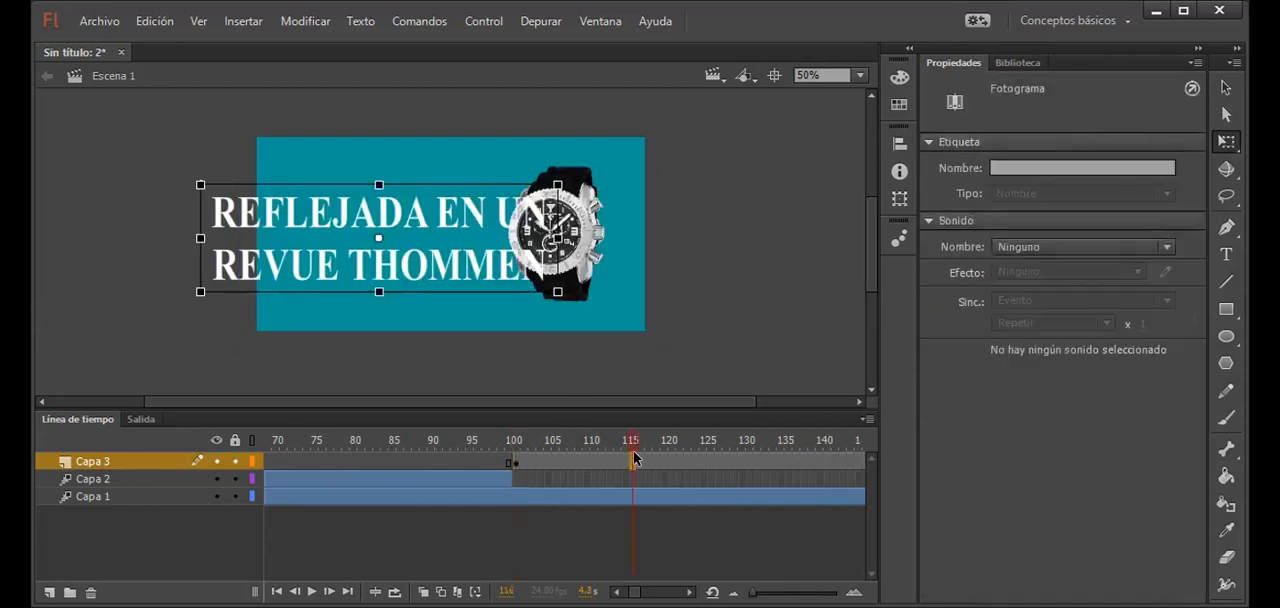
right_click(634, 459)
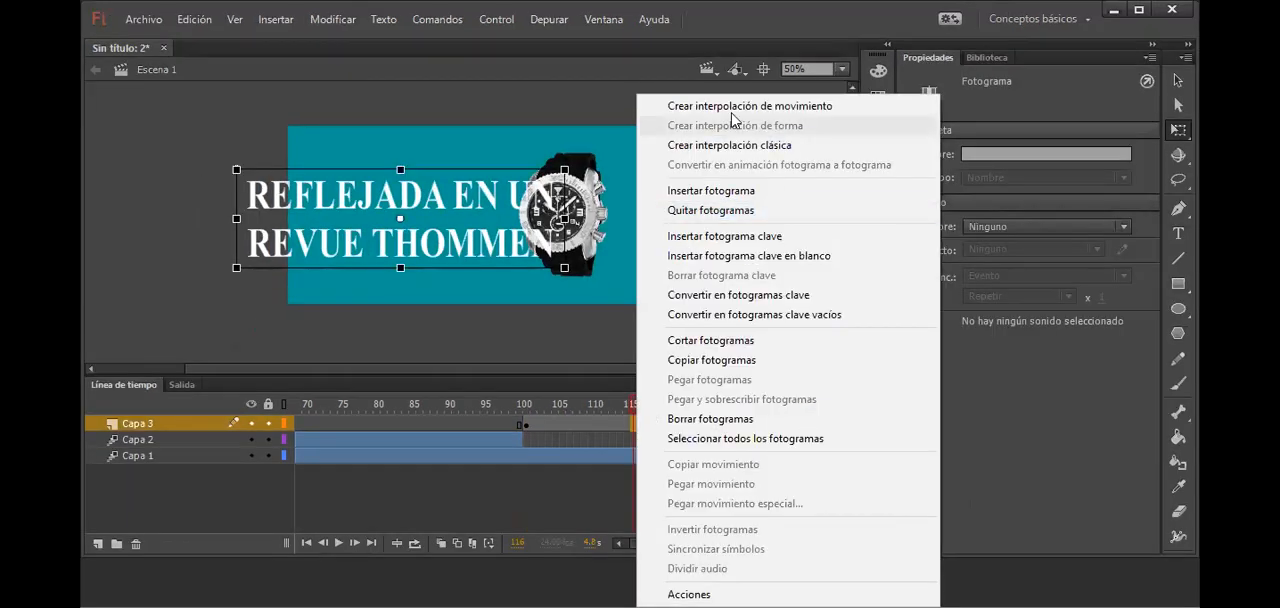
click(745, 107)
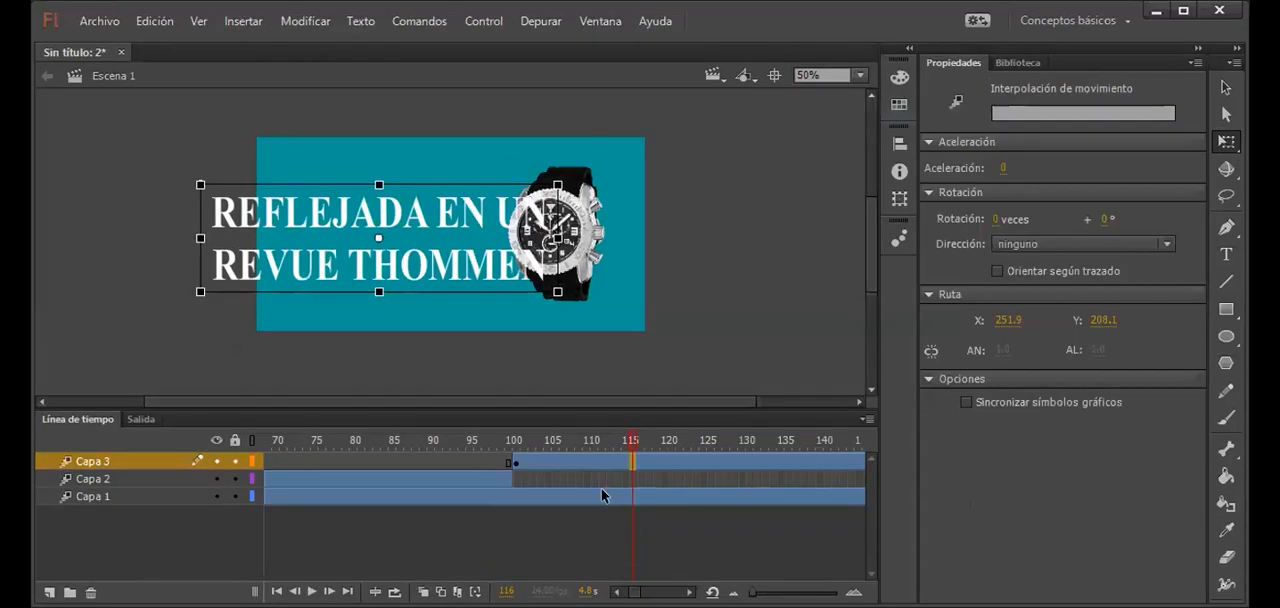
click(672, 467)
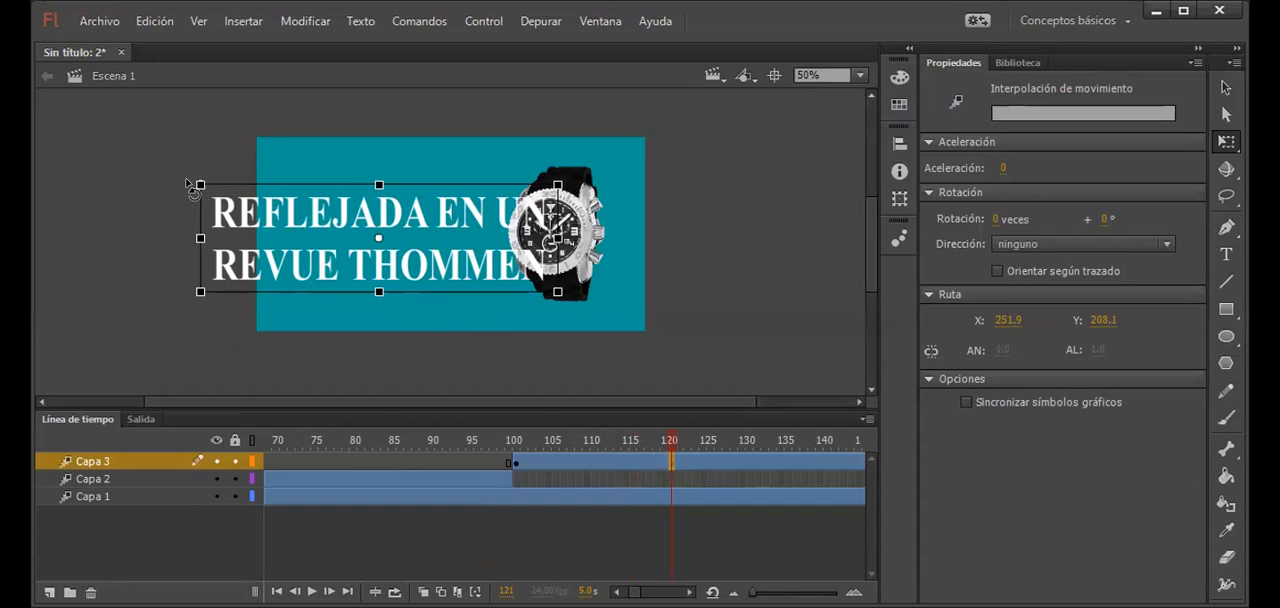
drag(213, 184, 271, 206)
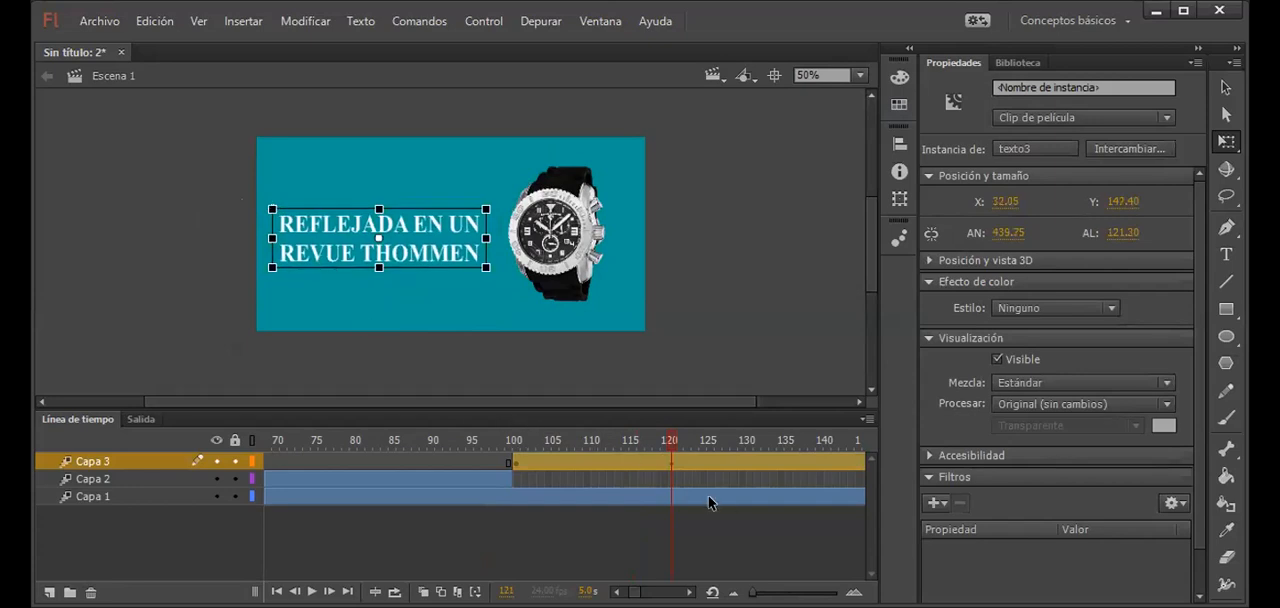
Step: Apply an Alfa color effect of 0% to the text at frame 101 of Capa 3
click(517, 462)
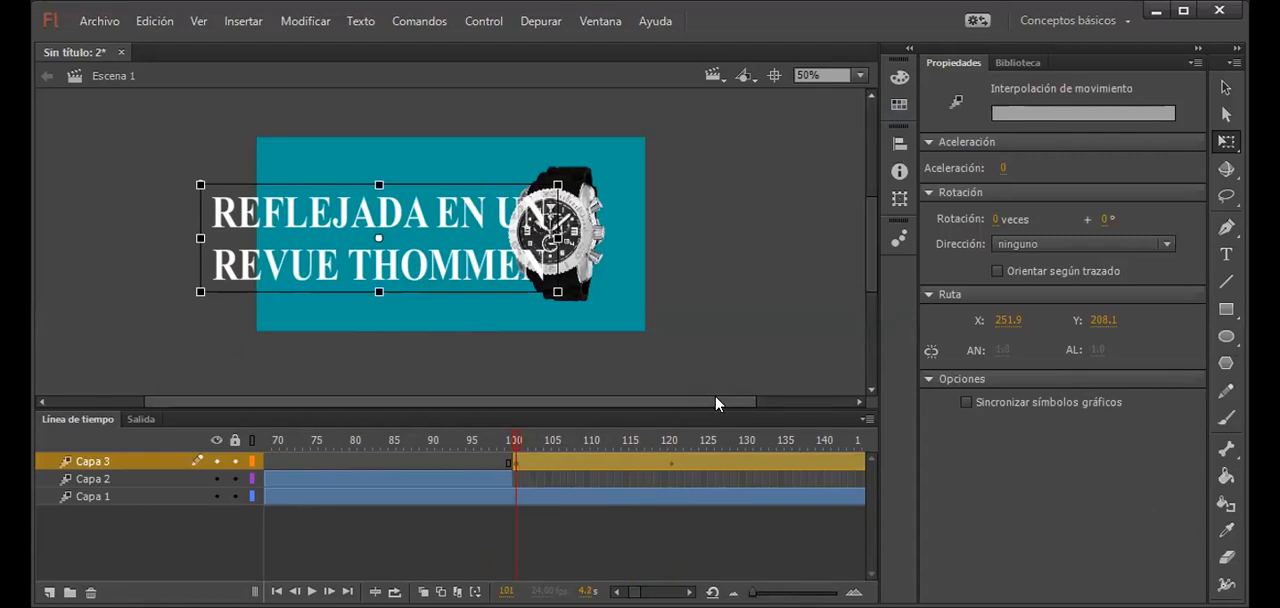
click(405, 262)
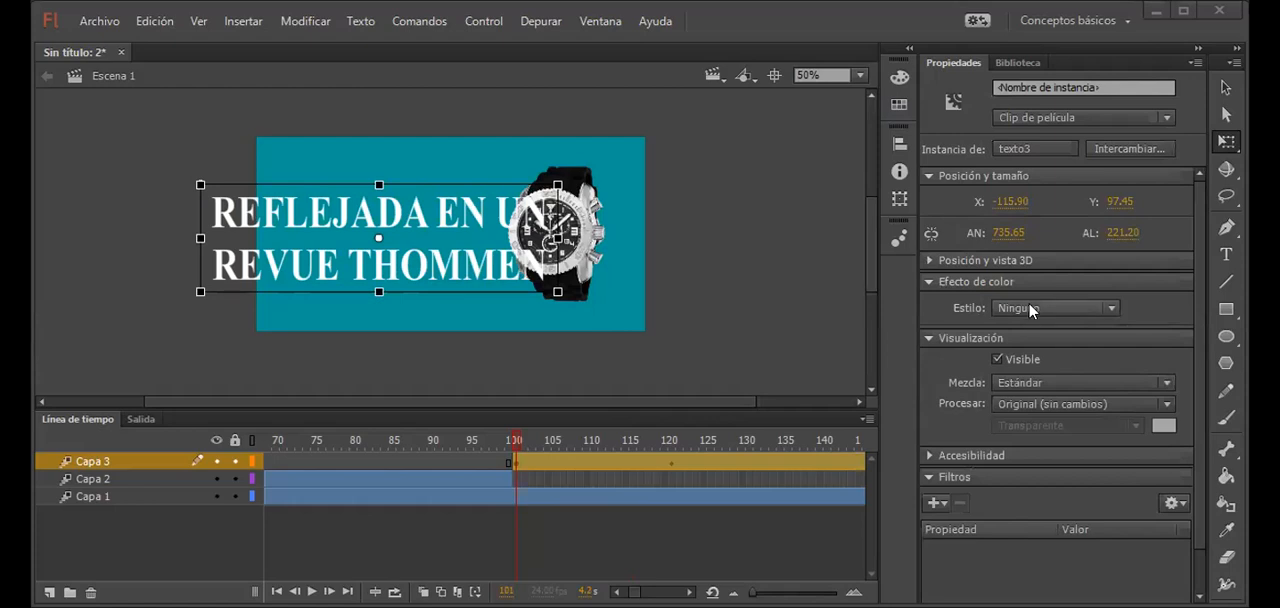
click(1012, 405)
drag(1120, 335, 996, 337)
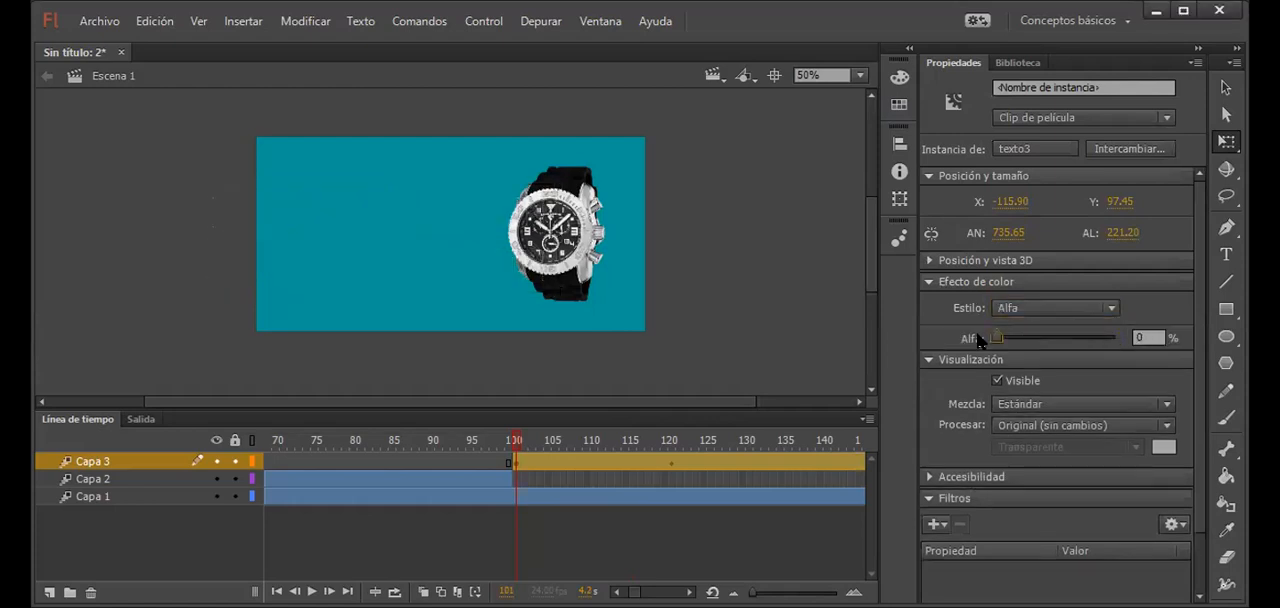
Step: Set the text's Alfa color effect to 100% at frame 121 and deselect the text
click(589, 478)
click(670, 465)
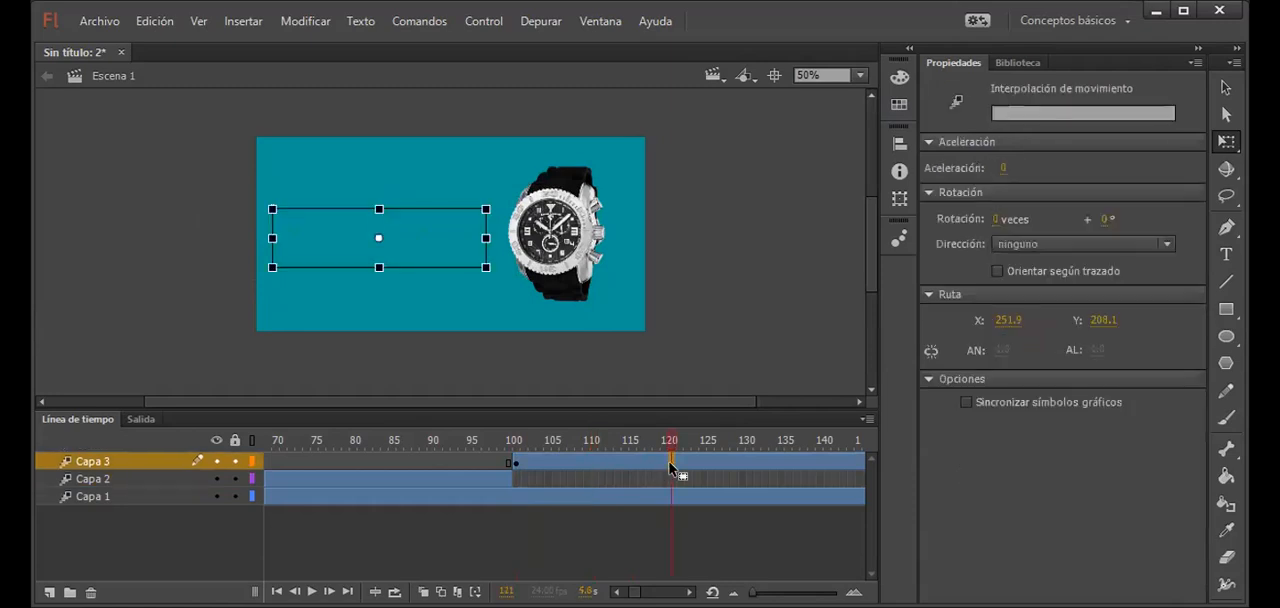
click(406, 243)
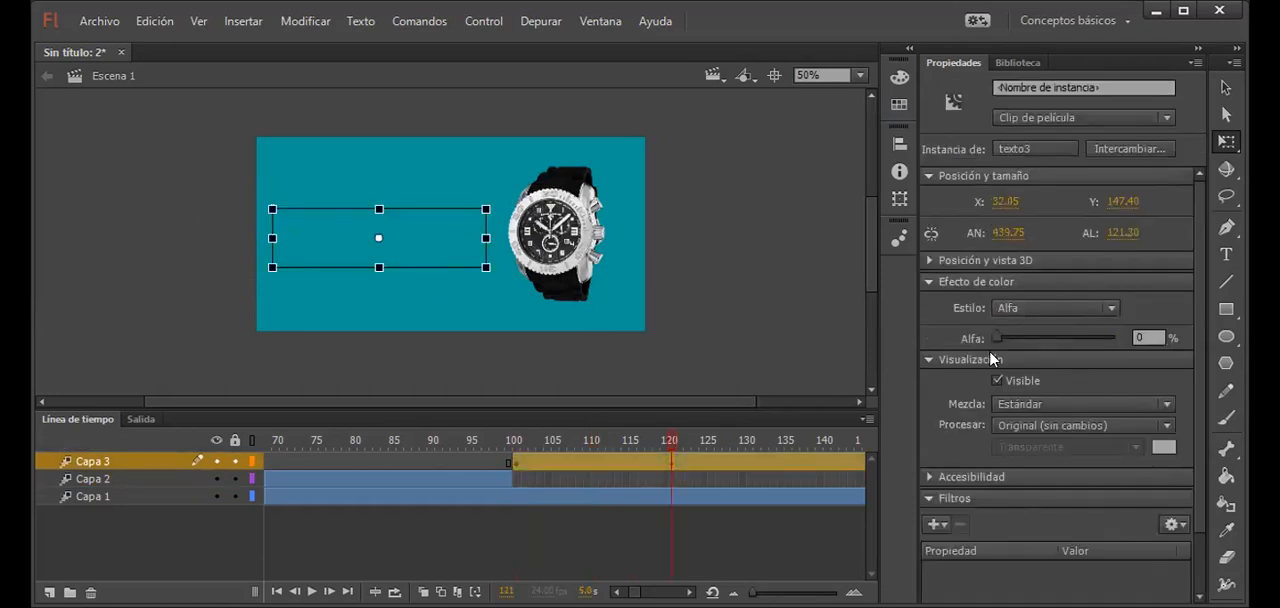
drag(1073, 338, 1121, 341)
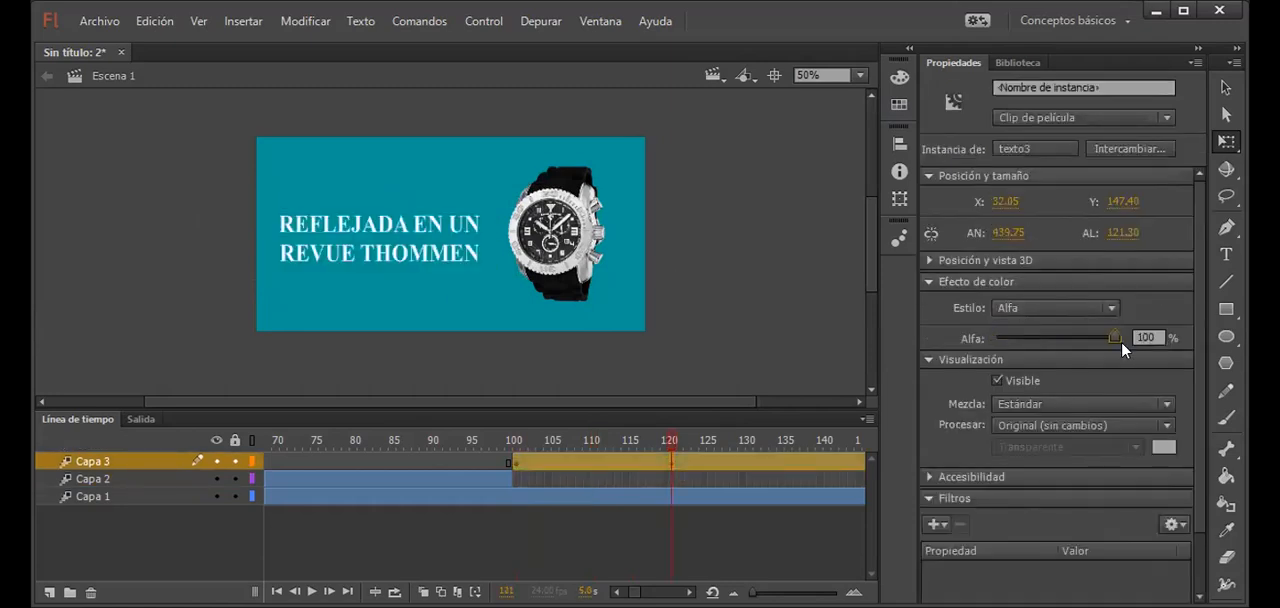
click(680, 326)
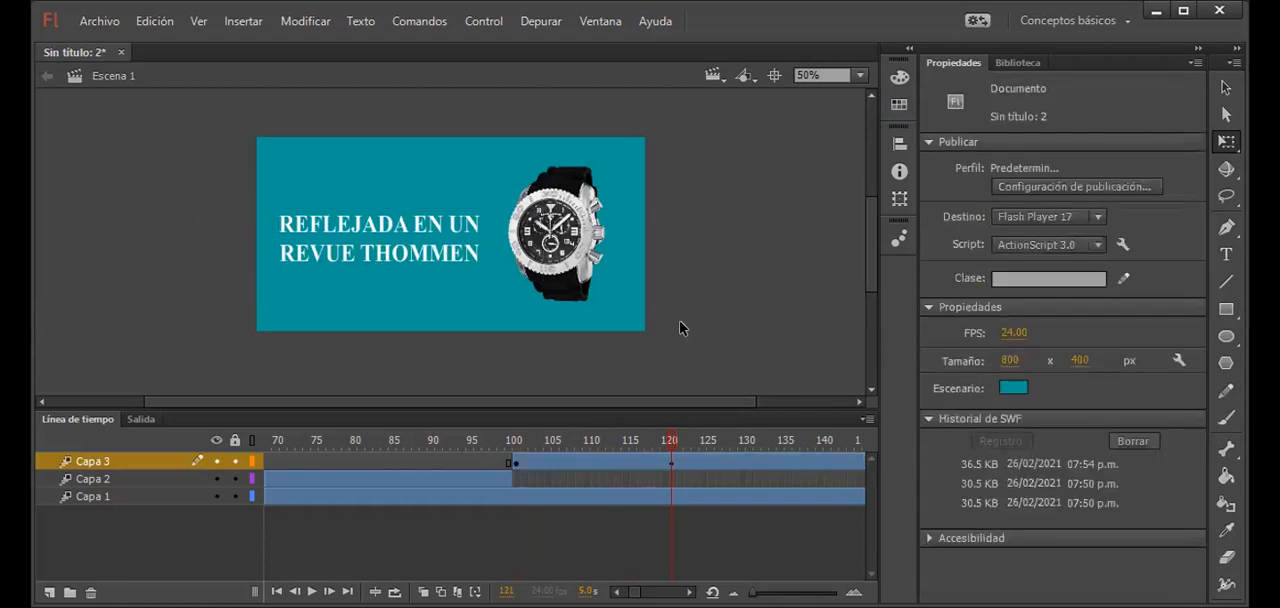
Step: Test the movie to review the shrinking, fading-in second text beside the watch
key(ctrl+Return)
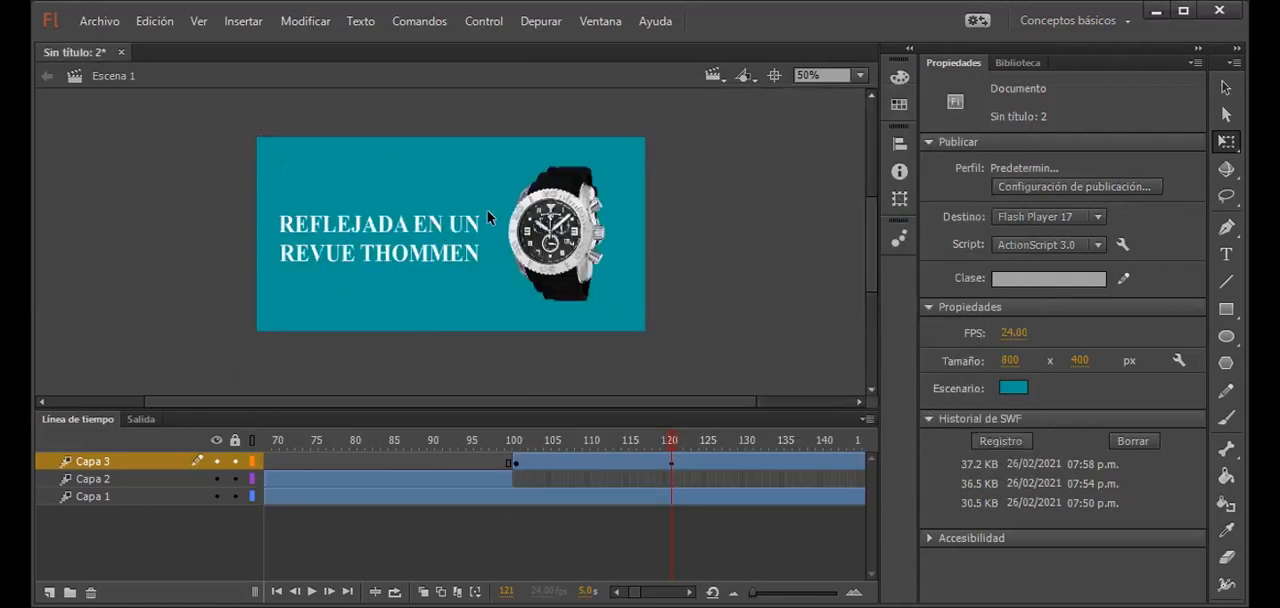
key(ctrl+Return)
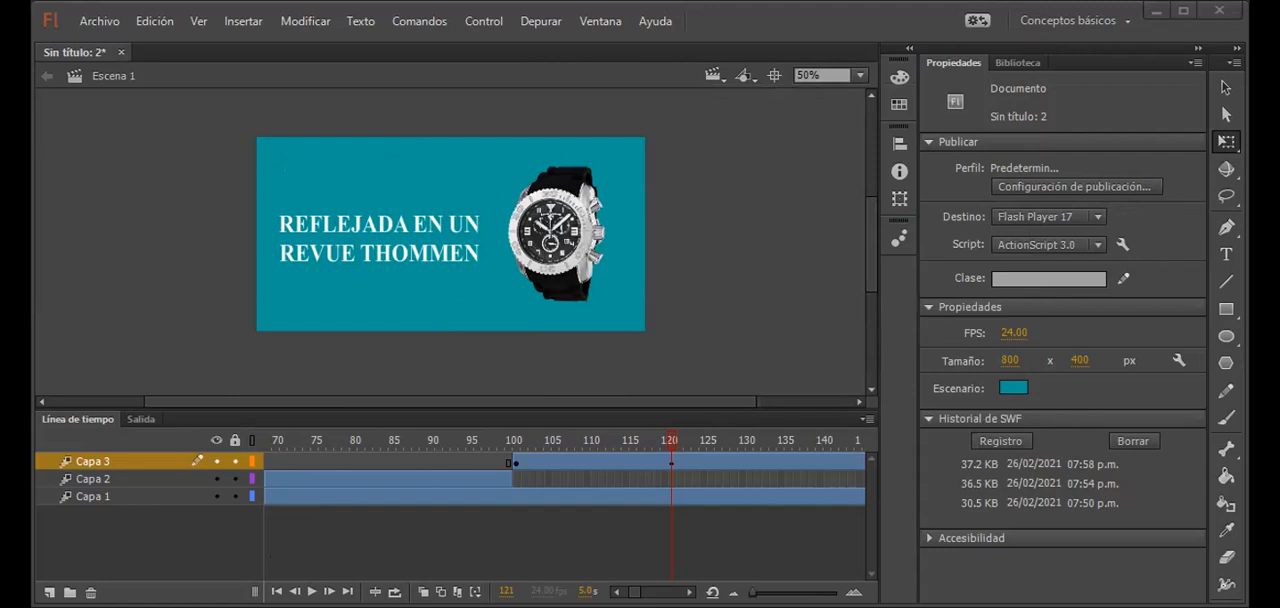